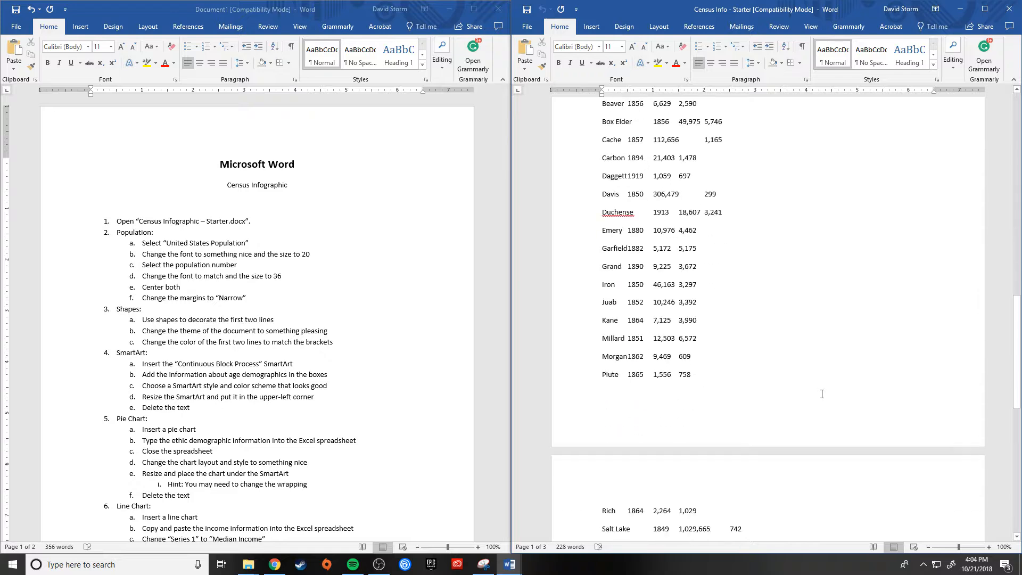
Step: Look over the census starter document and read the first instructions in the assignment document
scroll(822, 394, "up", 10)
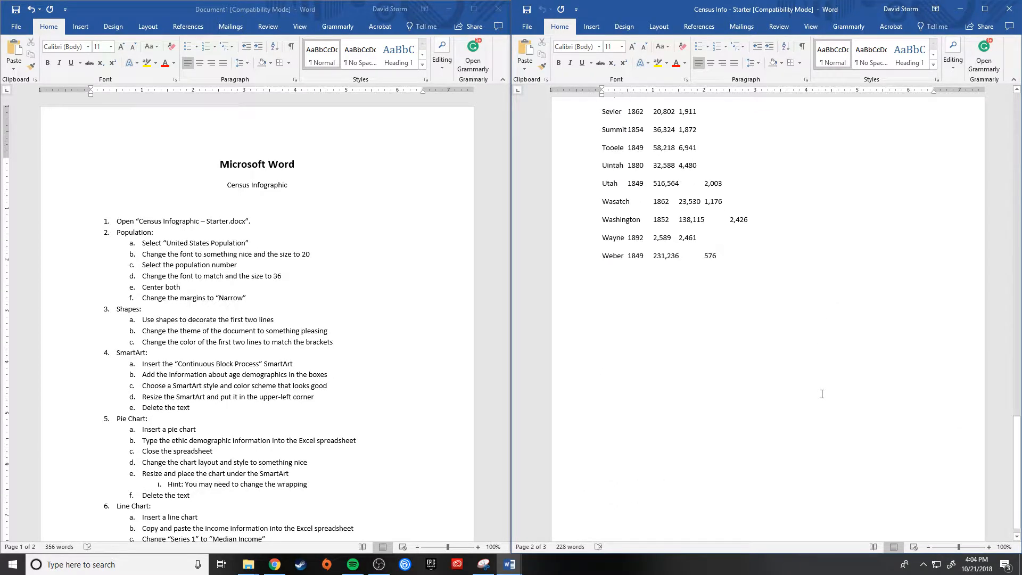
scroll(821, 393, "up", 2)
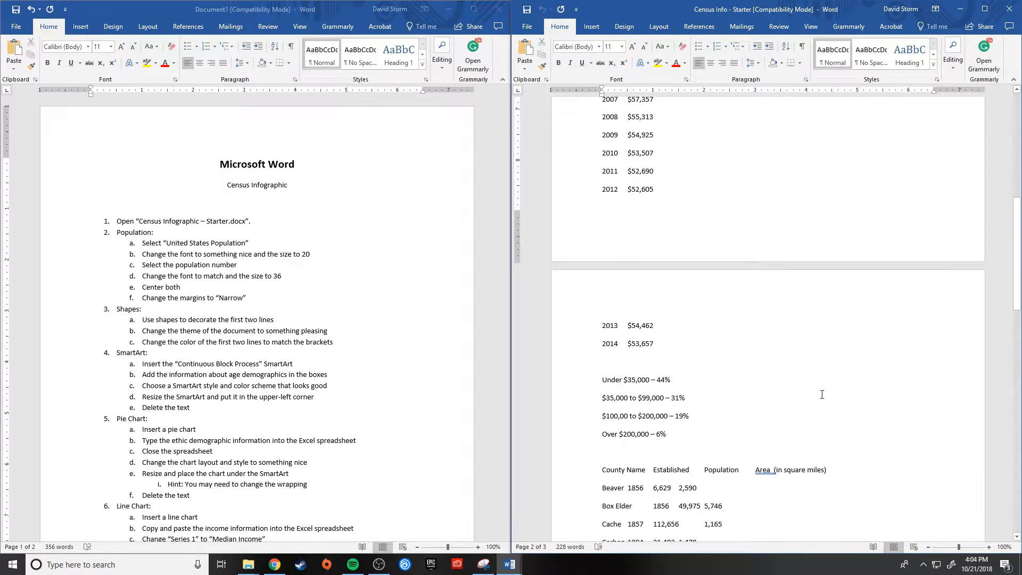
scroll(822, 394, "up", 8)
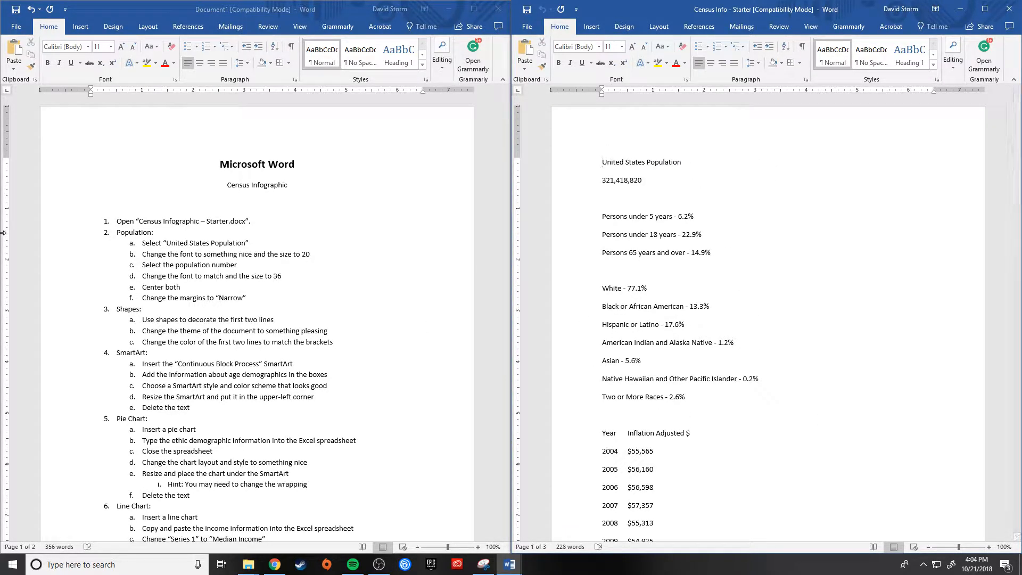
left_click(152, 221)
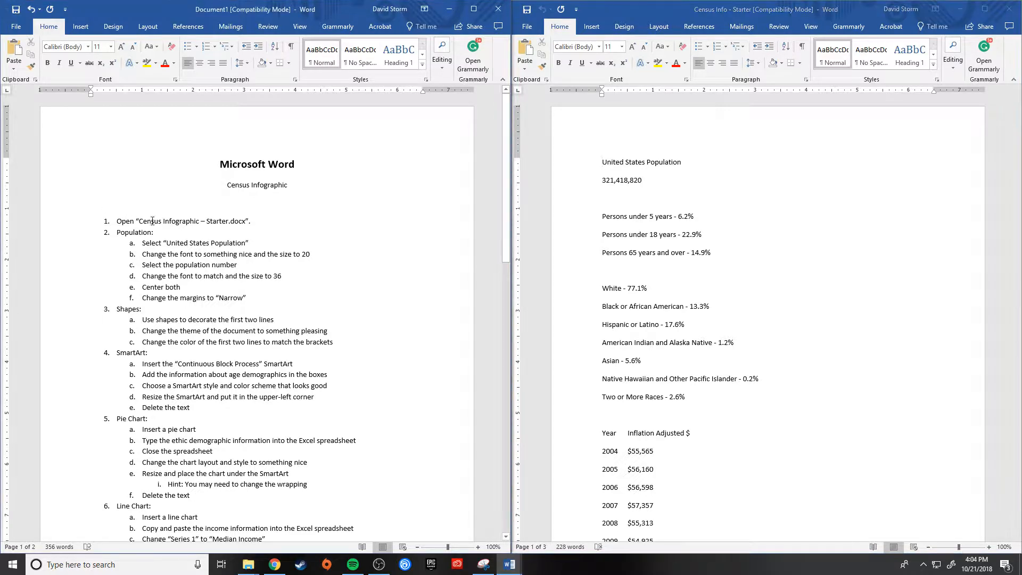
left_click_drag(116, 221, 257, 222)
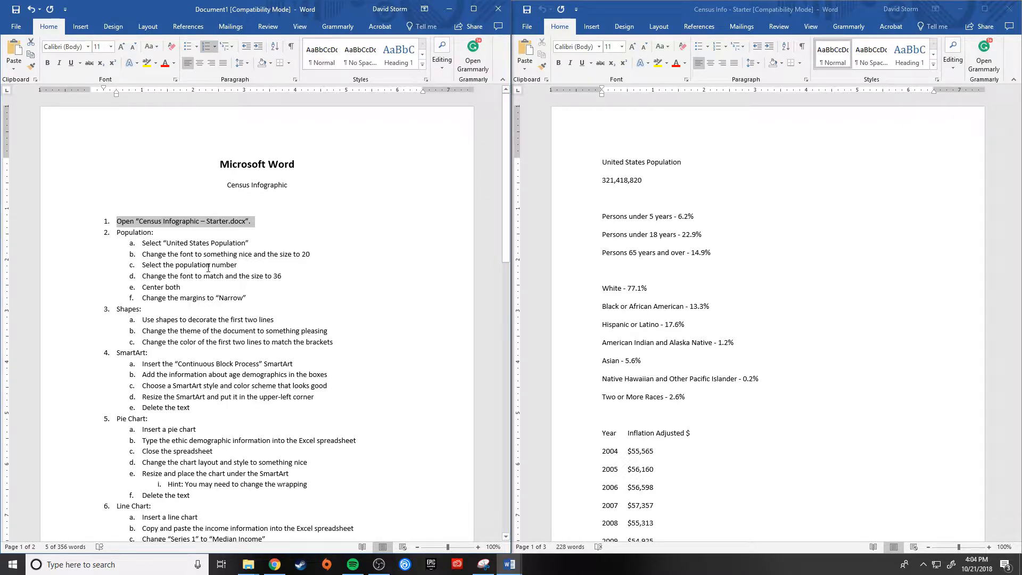
left_click_drag(117, 233, 156, 232)
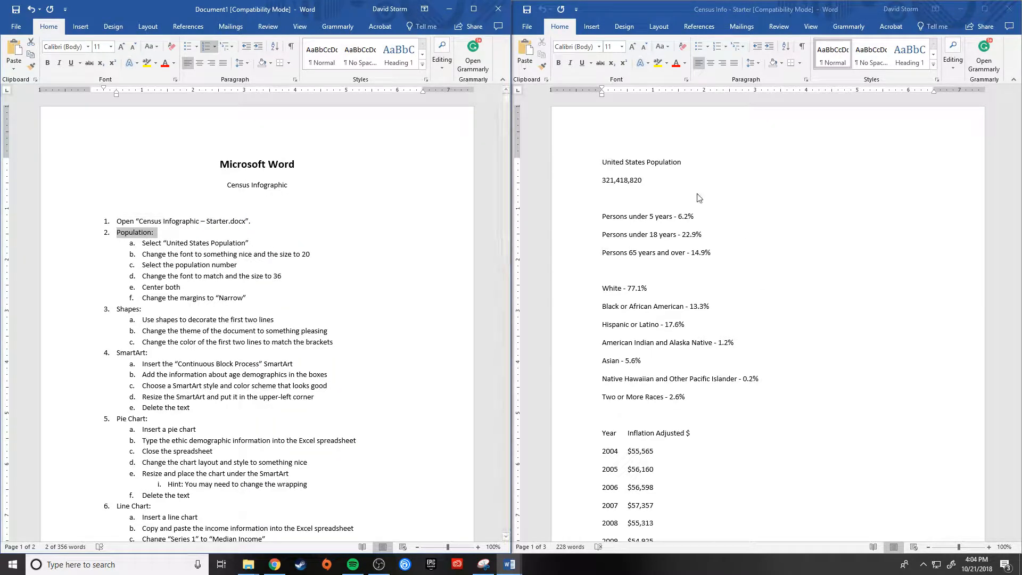
Step: Format the "United States Population" line in the Castellar font at size 20
left_click(639, 164)
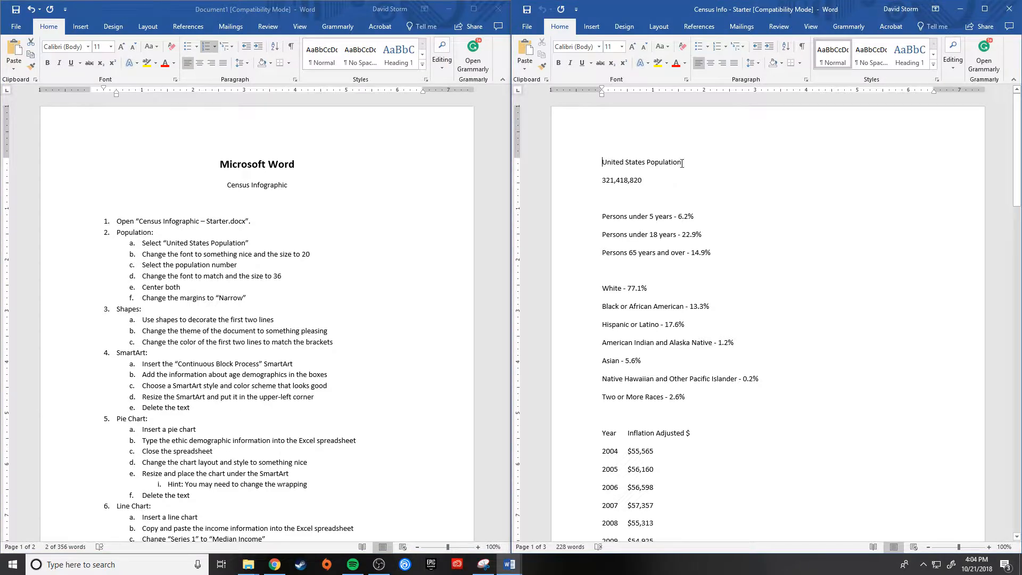
triple_click(641, 162)
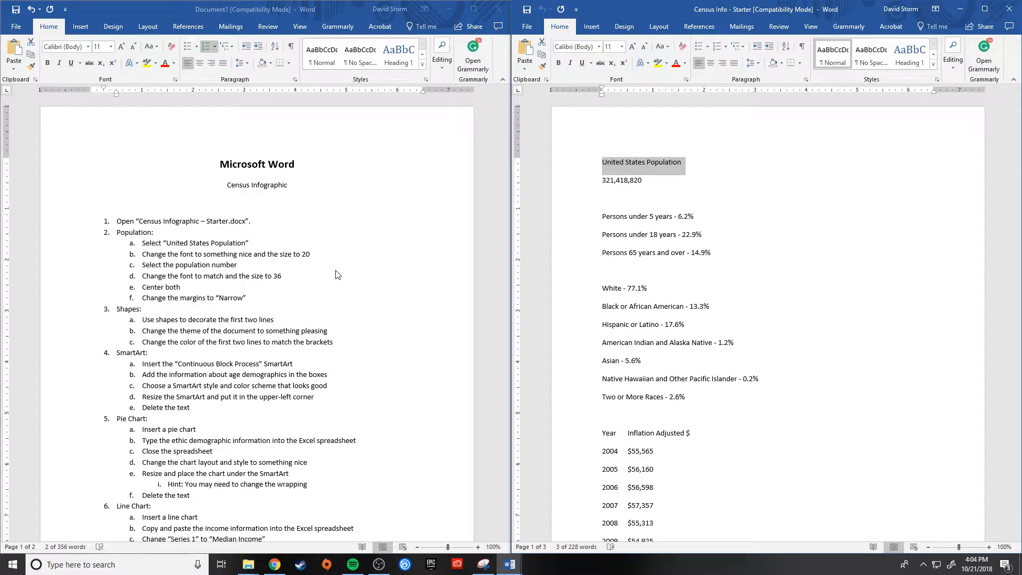
left_click(599, 47)
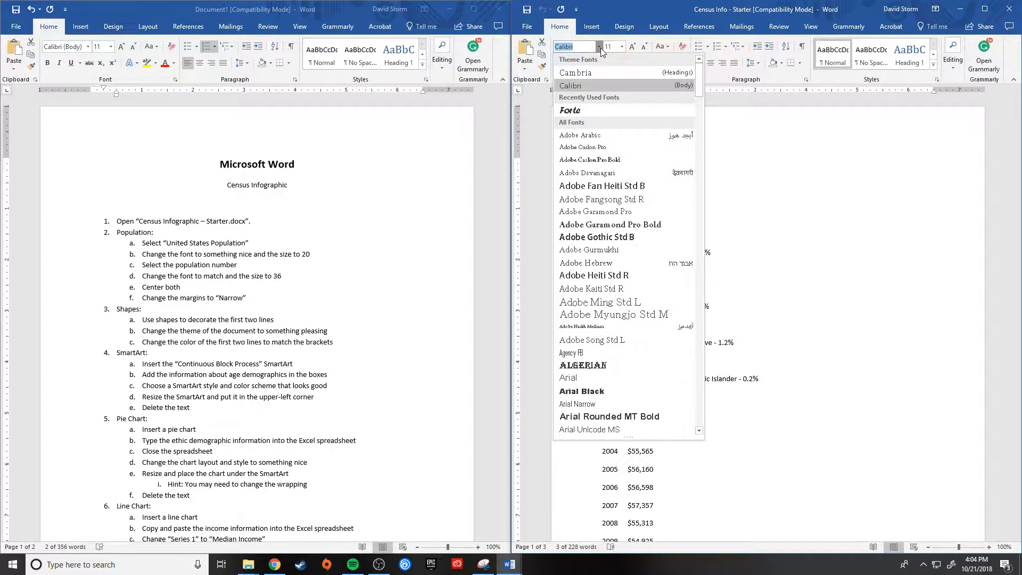
scroll(636, 323, "down", 3)
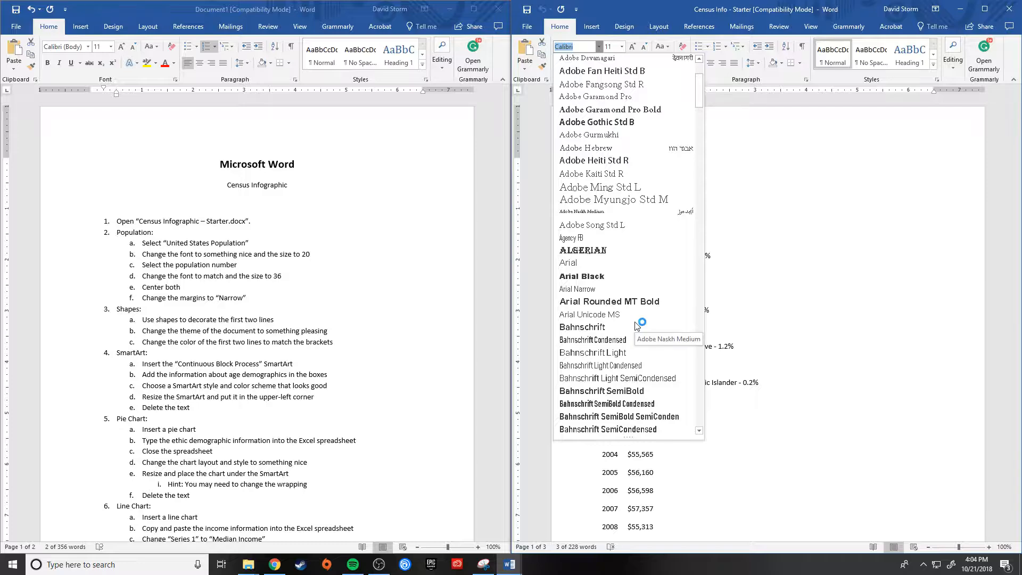
scroll(637, 326, "down", 15)
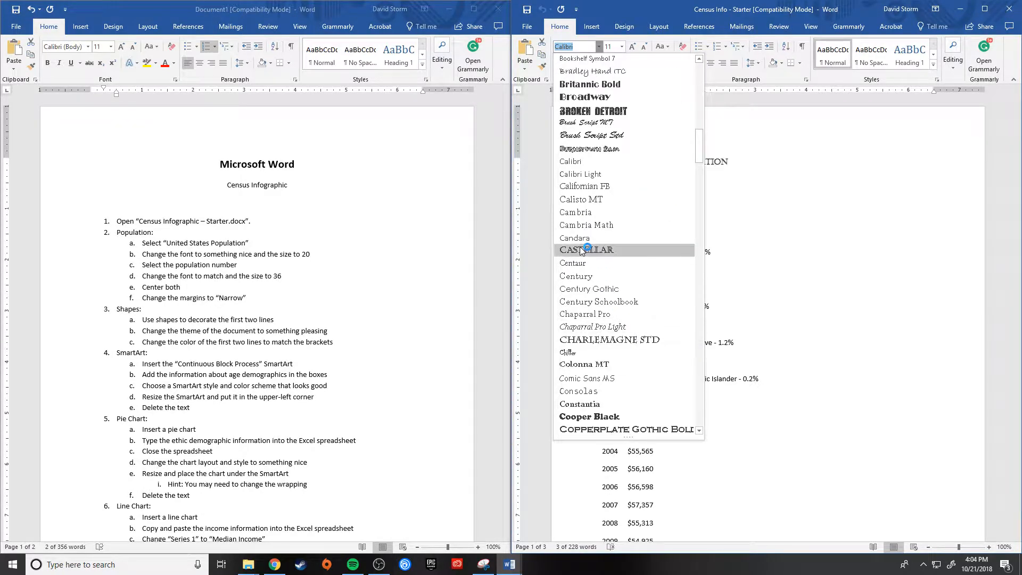
left_click(582, 250)
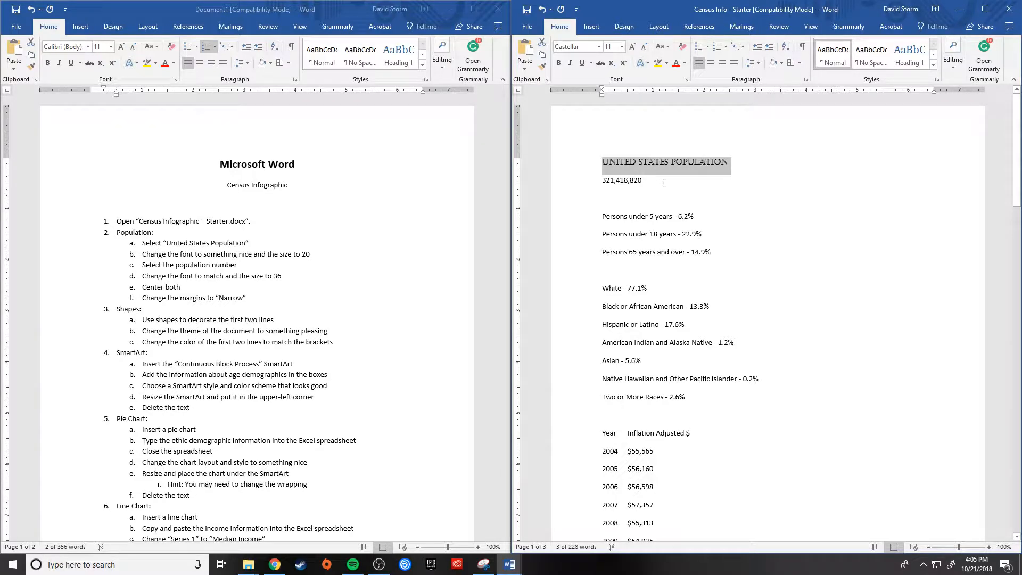
left_click(621, 46)
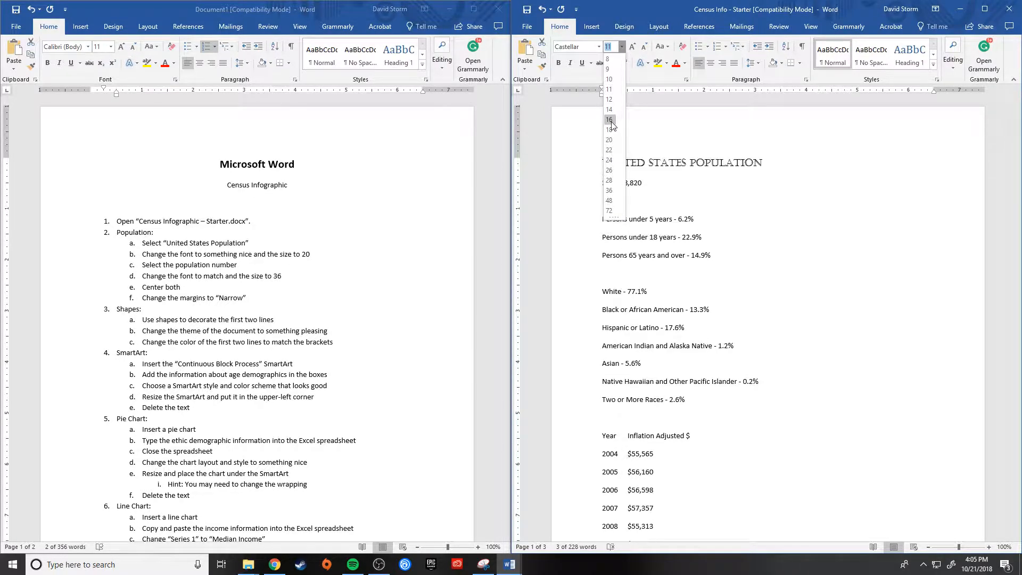
left_click(609, 140)
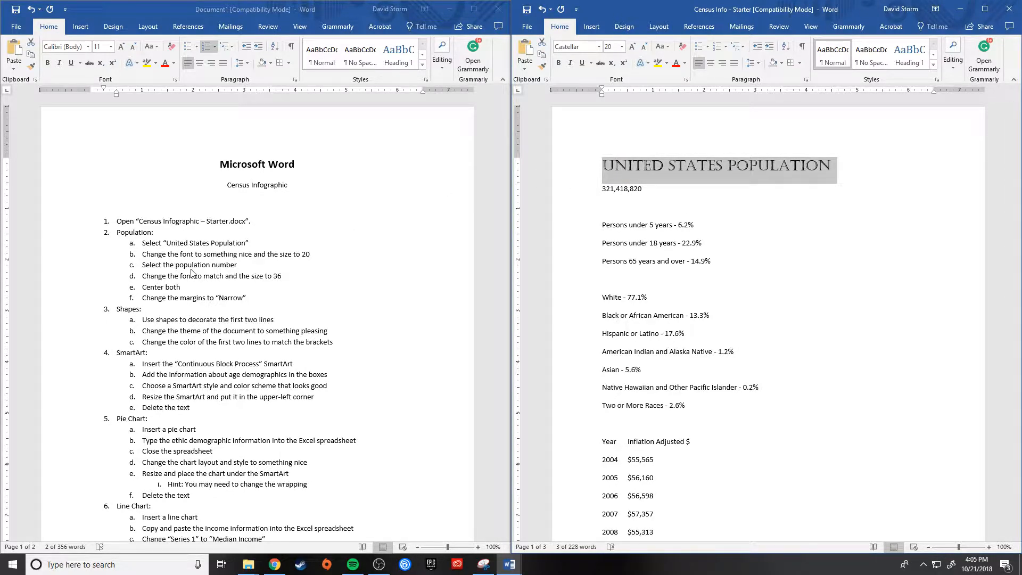
Step: Format the population number beneath the title in the Castellar font at size 36
double_click(620, 192)
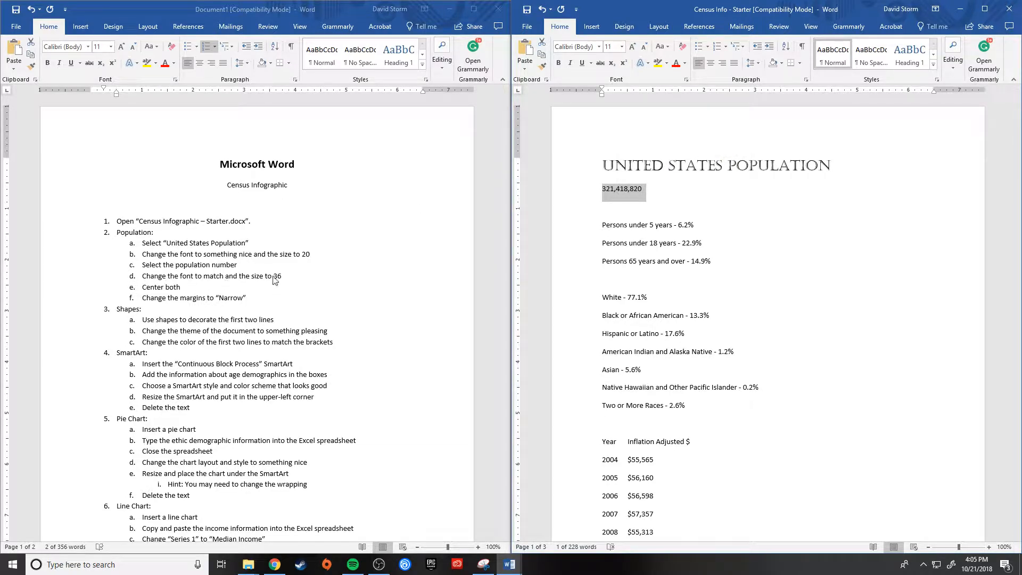
left_click(598, 47)
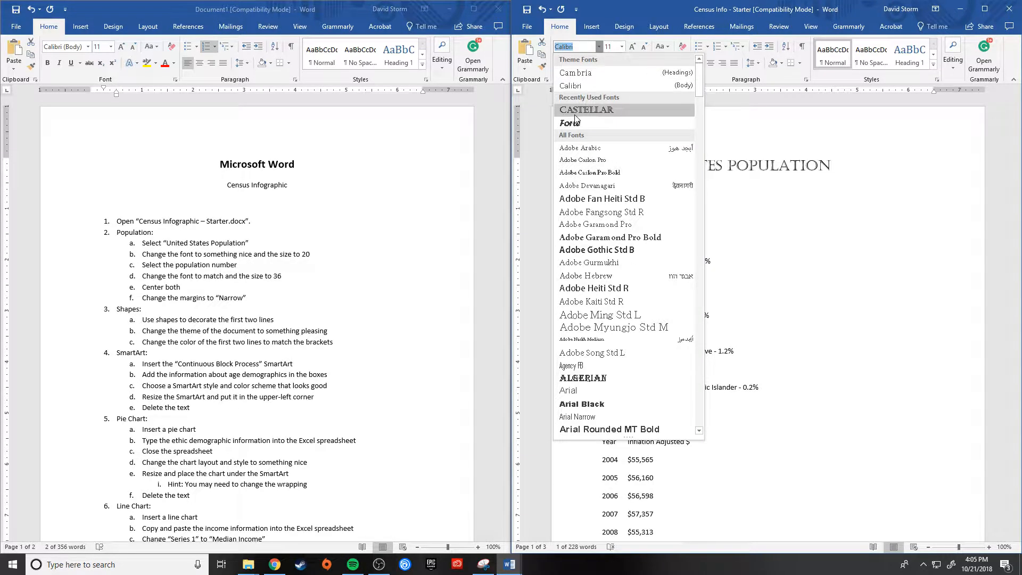
left_click(575, 112)
left_click(623, 47)
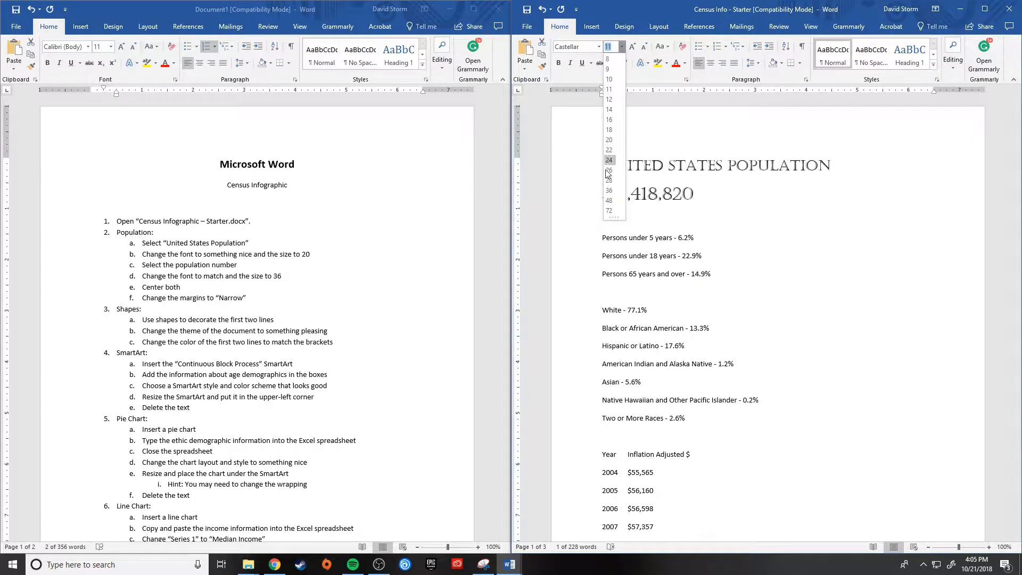
left_click(608, 190)
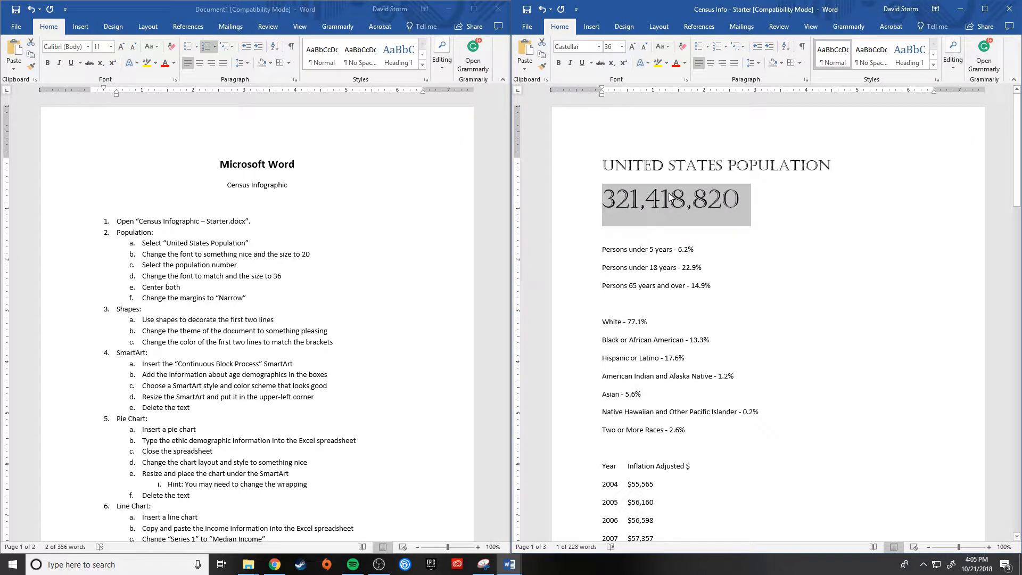
Step: Center the "United States Population" title and the population number
left_click(708, 200)
left_click_drag(771, 209, 604, 160)
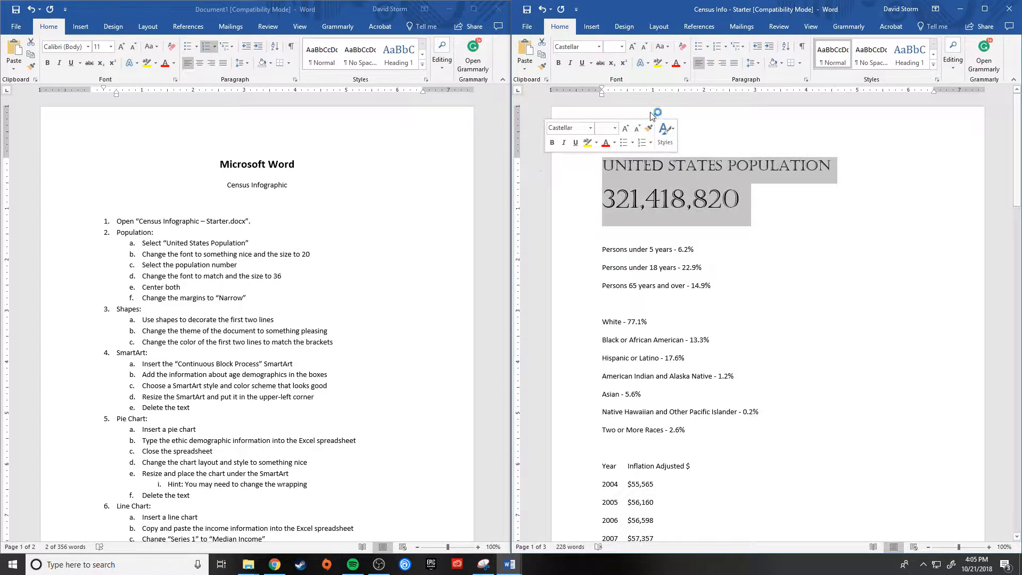
left_click(710, 63)
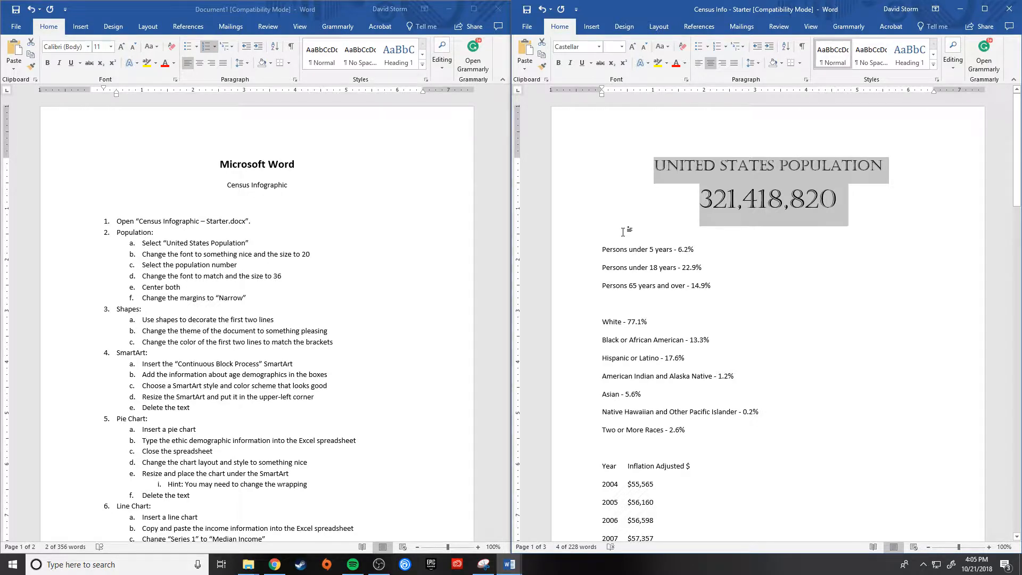
left_click(616, 239)
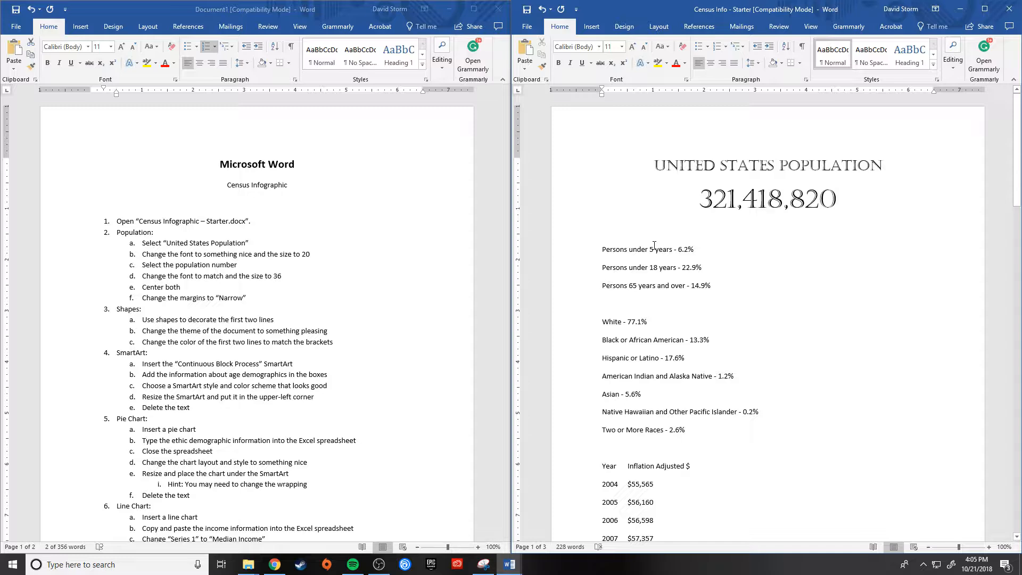
Step: Apply Narrow margins to the whole census document
key("ctrl+a")
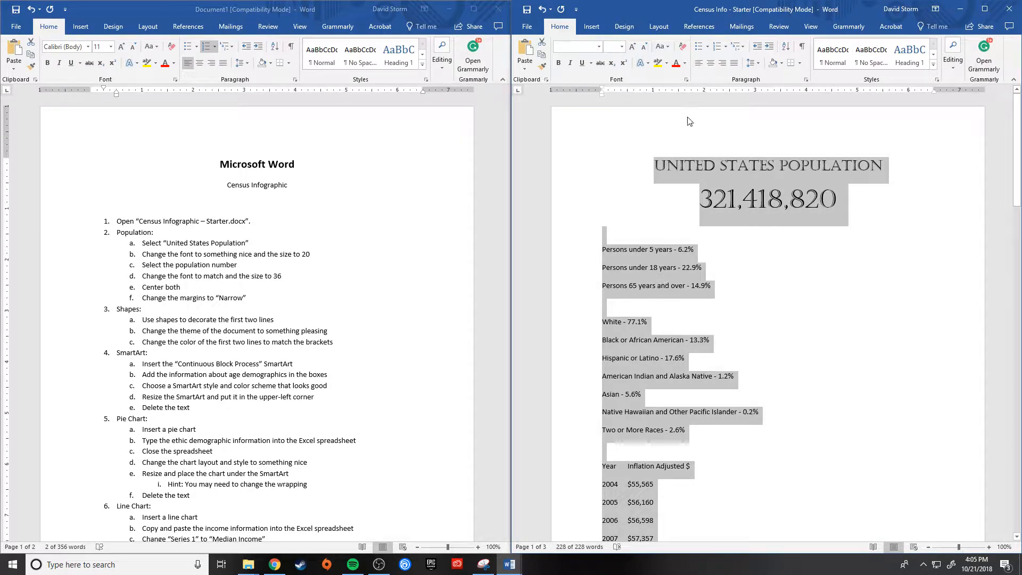
left_click(659, 26)
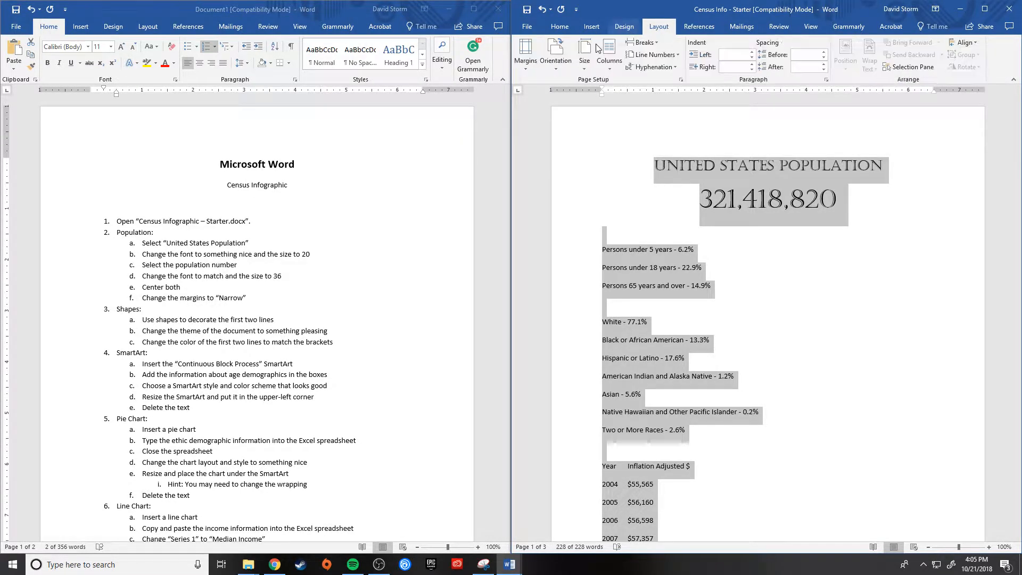
left_click(525, 68)
left_click(551, 130)
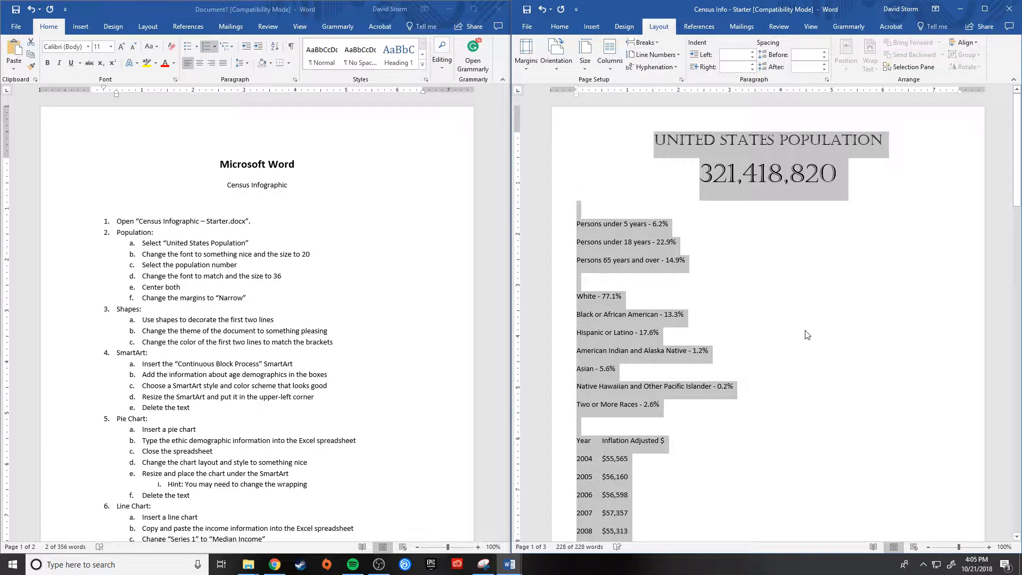
left_click(809, 315)
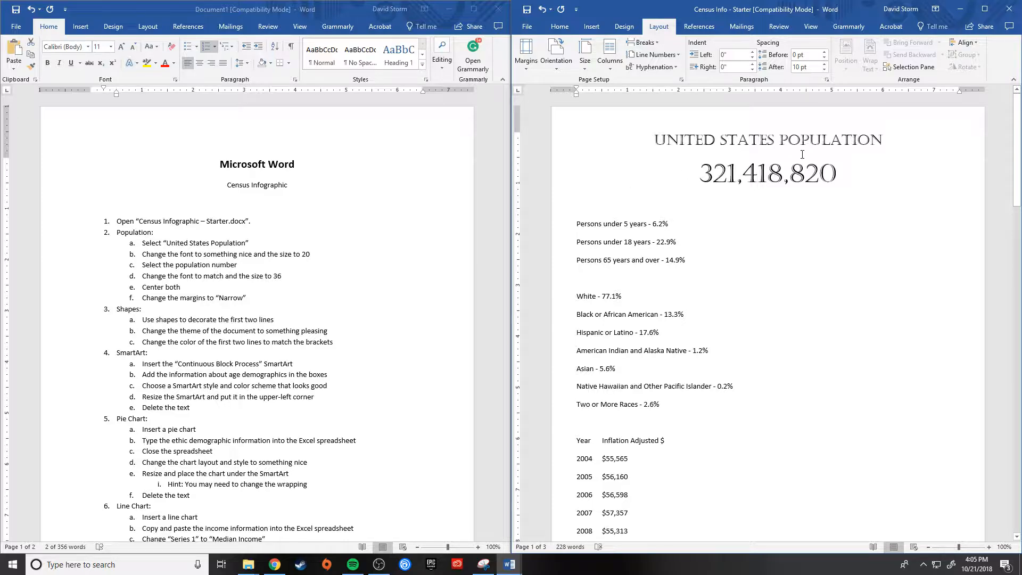
Step: Insert a left brace shape just before the two title lines, spanning the height of both
left_click_drag(844, 174, 654, 140)
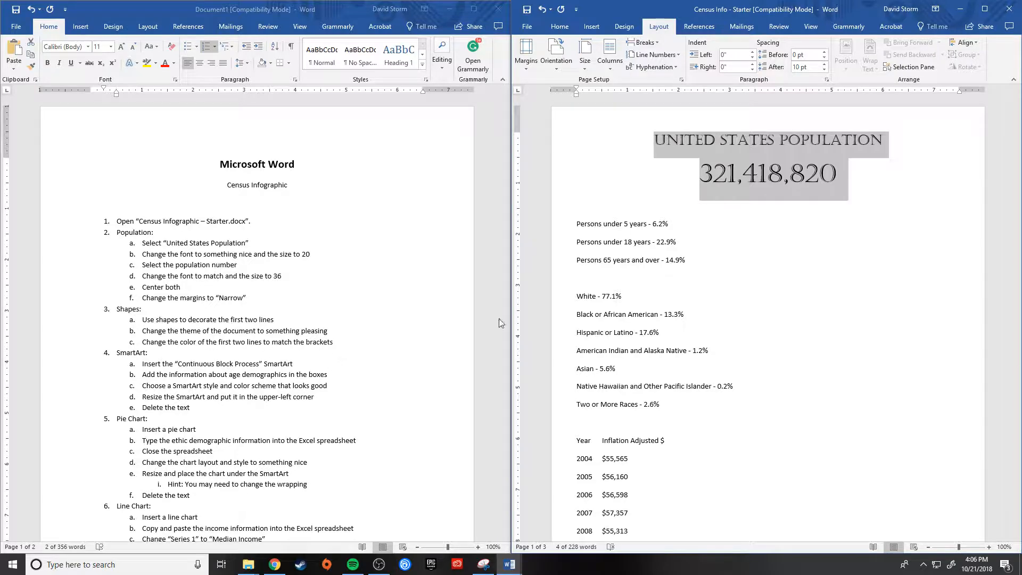
left_click(633, 156)
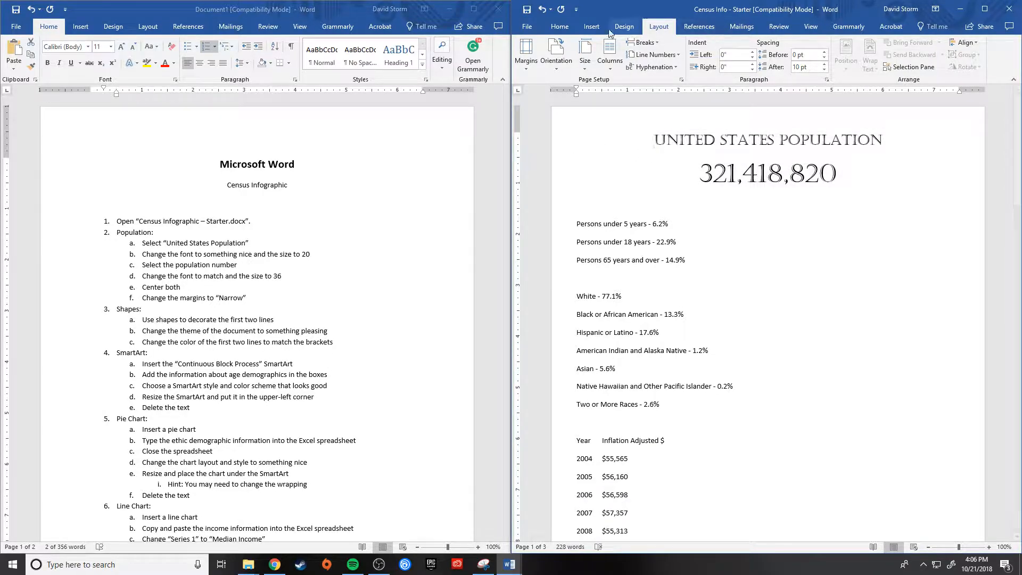
left_click(592, 26)
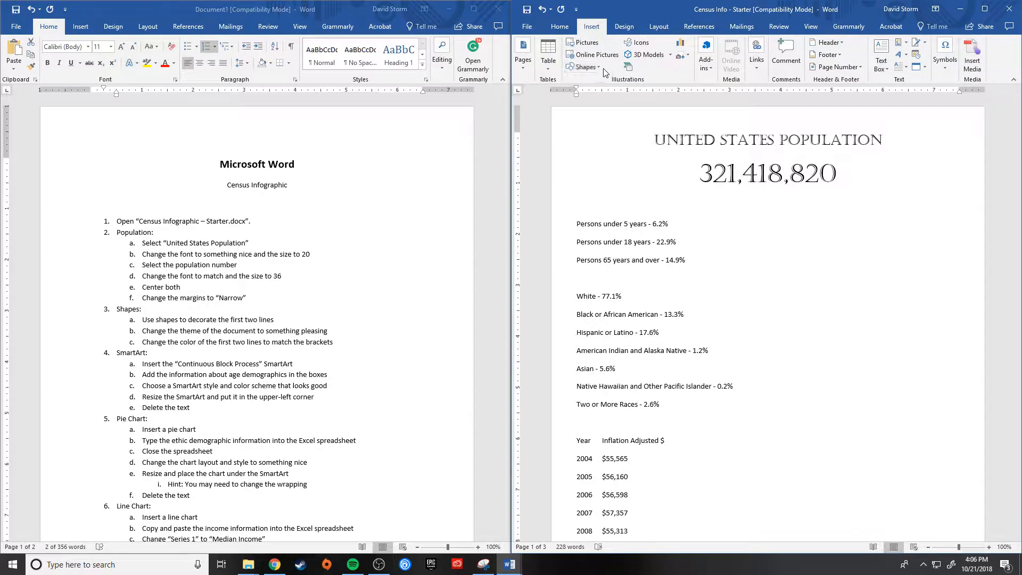
left_click(599, 67)
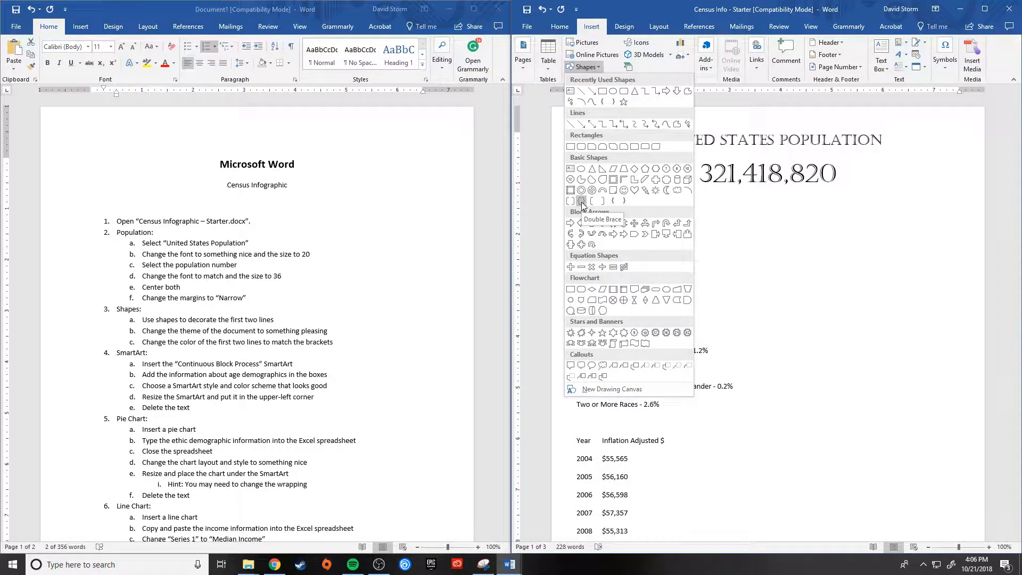
left_click(614, 203)
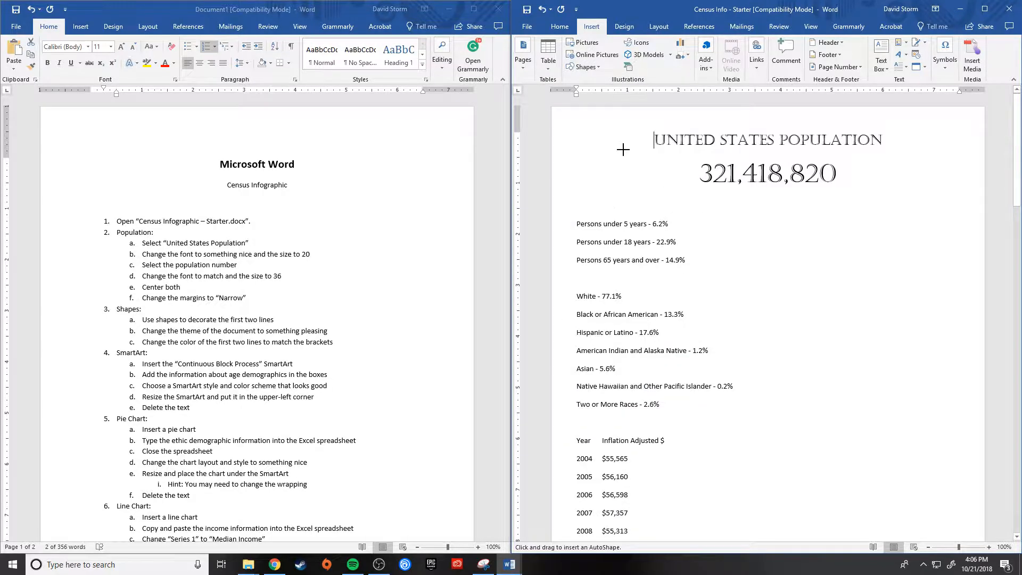
left_click_drag(613, 124, 668, 191)
left_click_drag(631, 159, 618, 155)
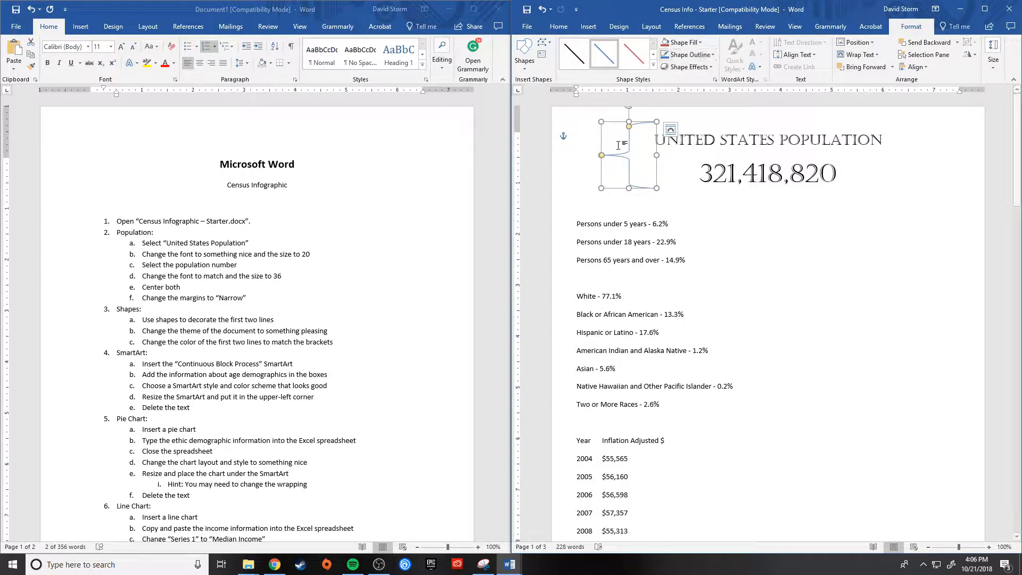
left_click(821, 175)
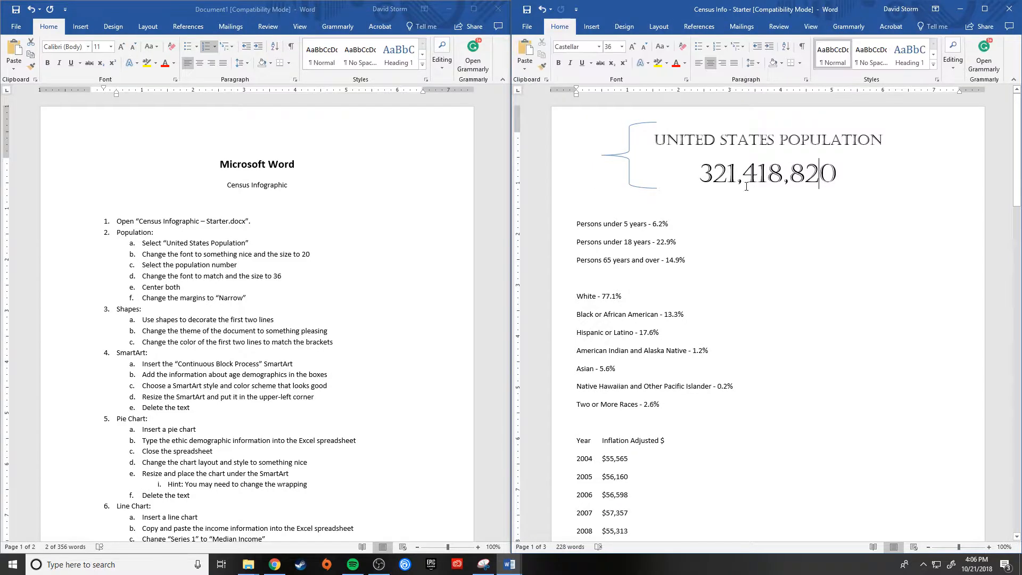
left_click(628, 160)
left_click(883, 157)
left_click(591, 26)
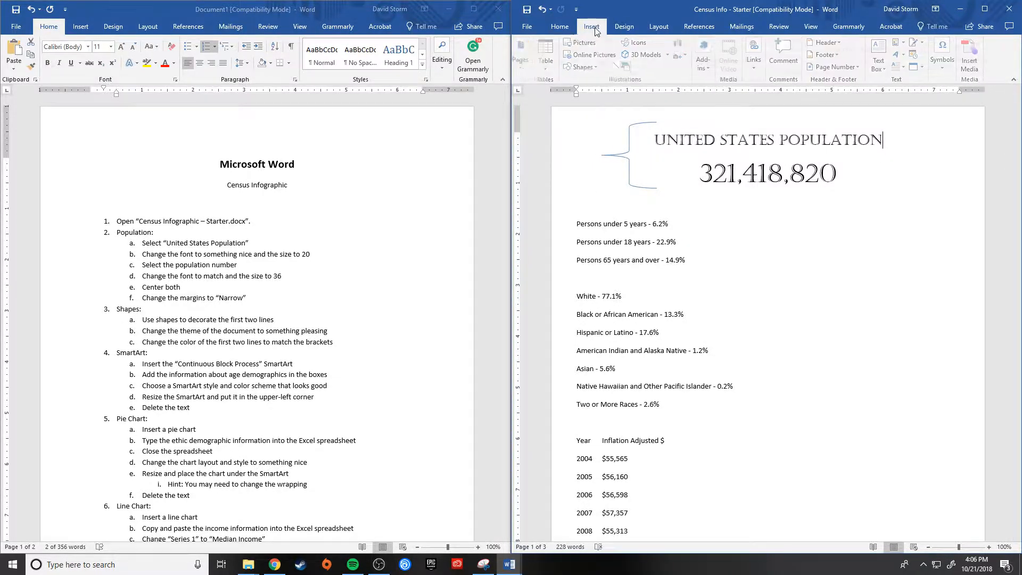
left_click(582, 67)
left_click(626, 205)
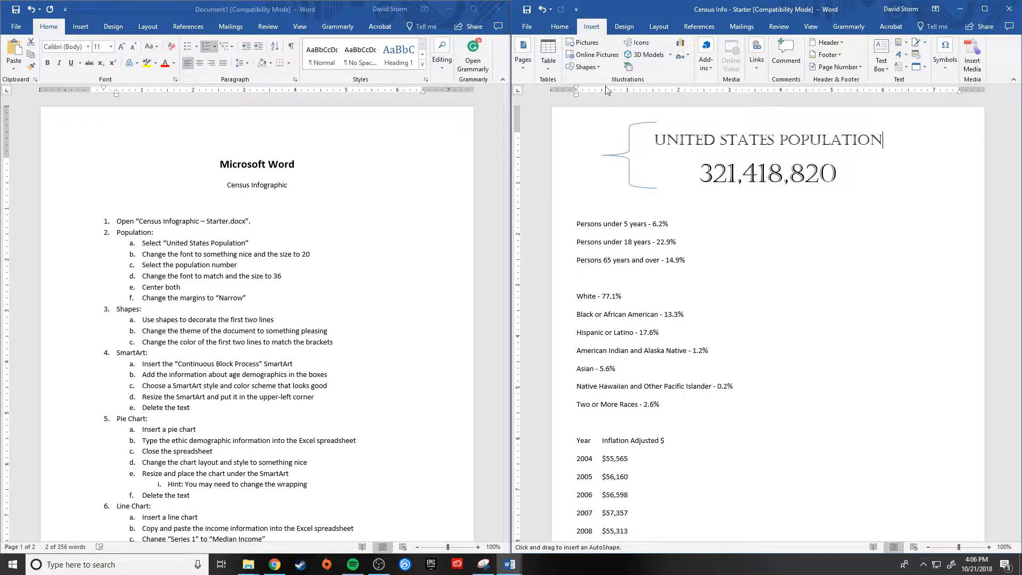
key("Escape")
Step: Duplicate the left brace, rotate the copy 180 degrees, and place it just after the two heading lines to enclose them
left_click(632, 151)
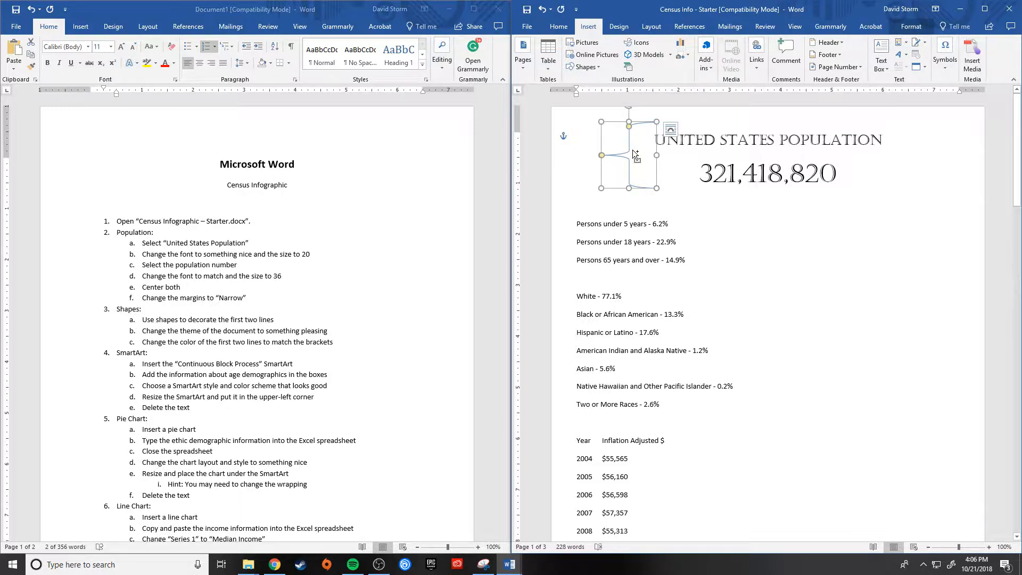
left_click_drag(632, 149, 906, 158)
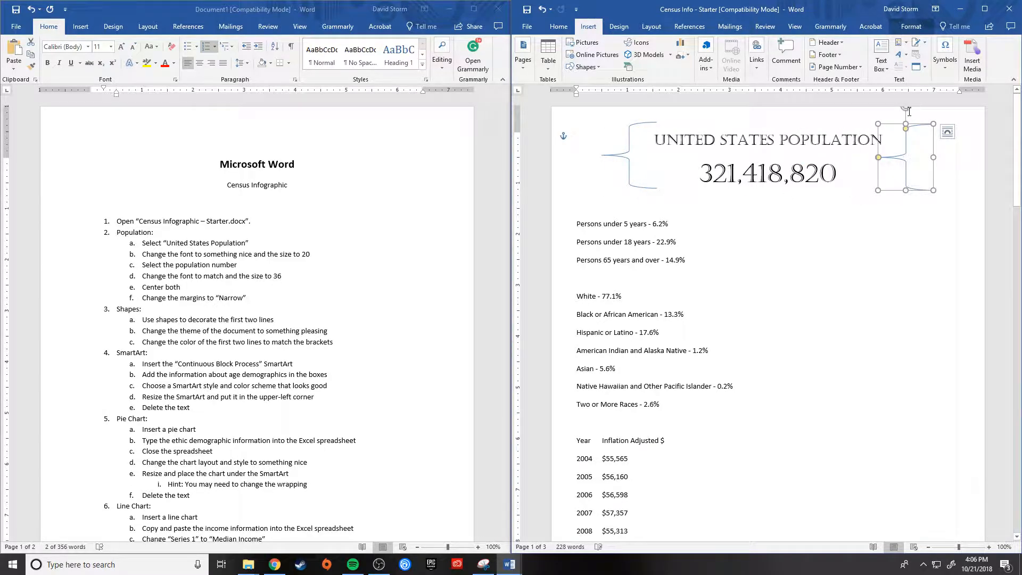
left_click_drag(905, 107, 908, 260)
left_click_drag(908, 163, 913, 160)
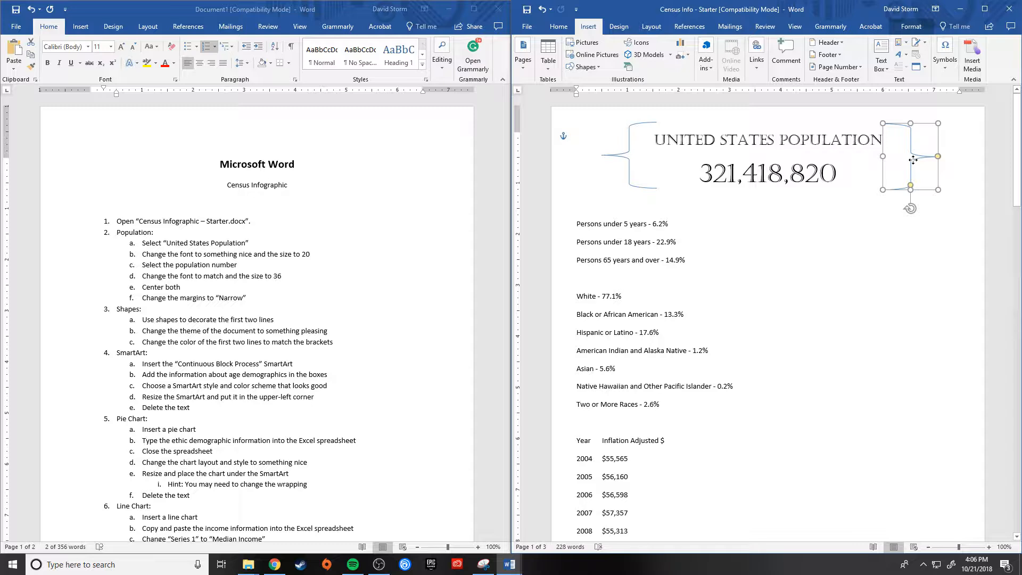
left_click(911, 258)
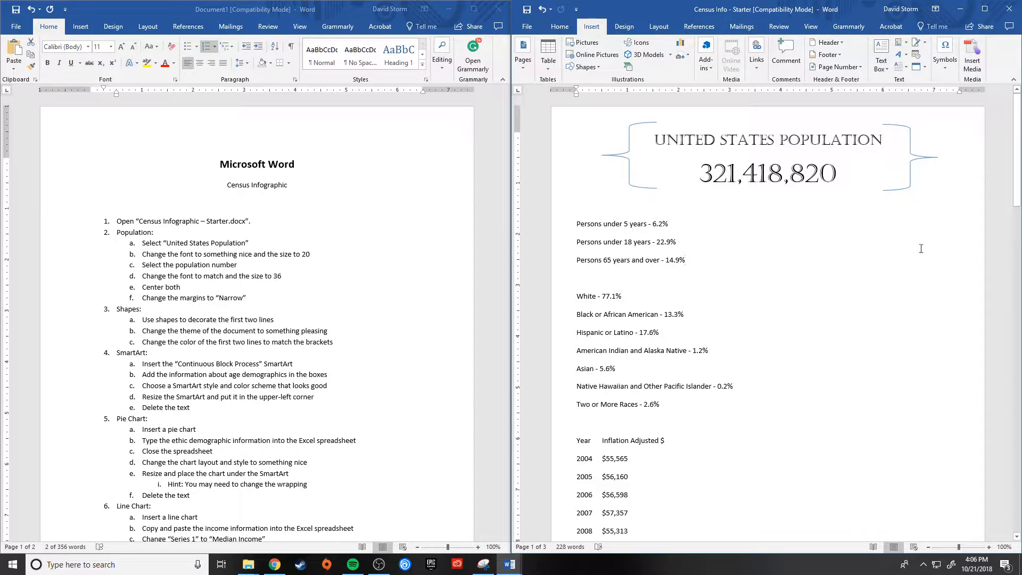
left_click(914, 158)
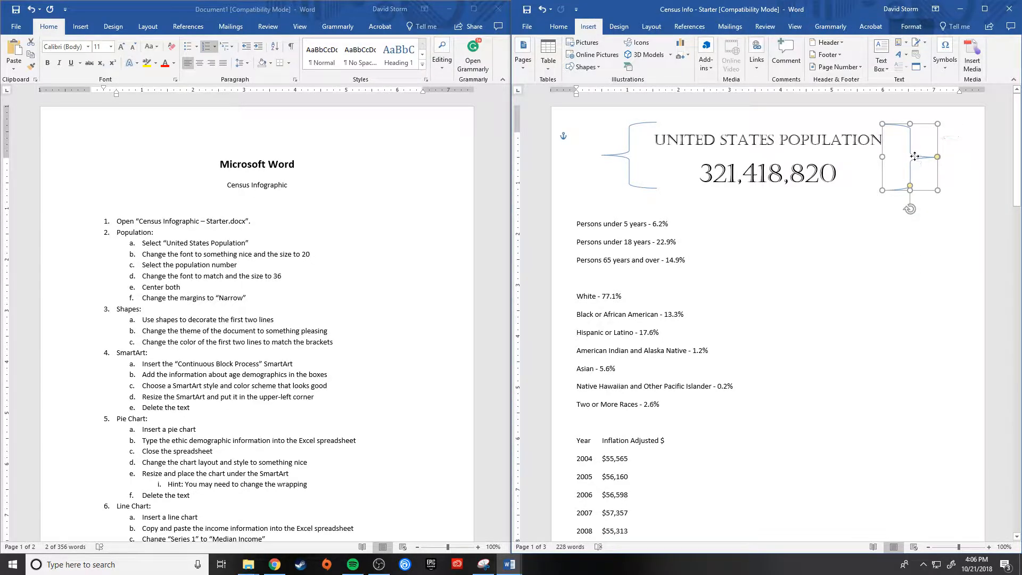
left_click(891, 184)
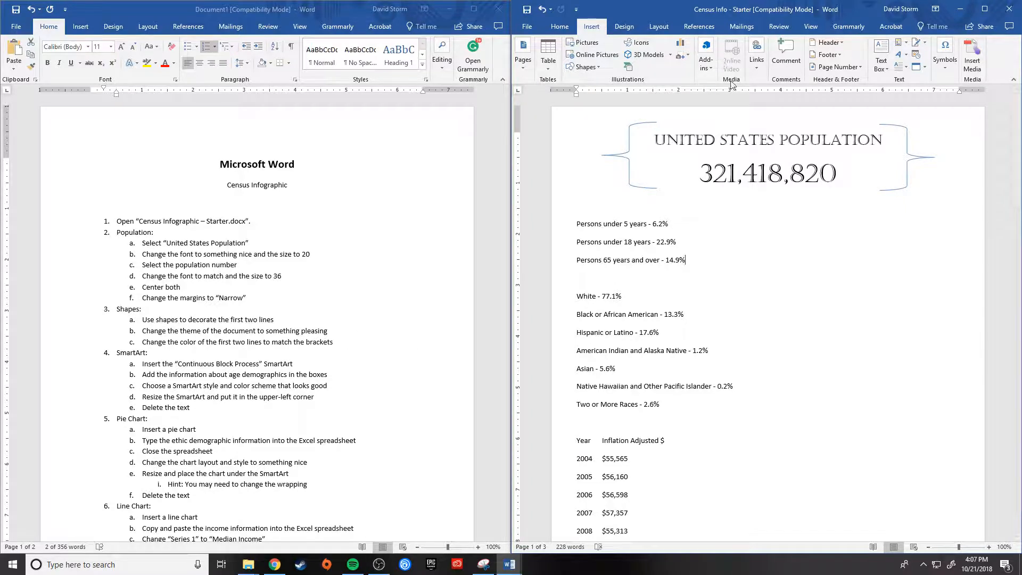
Step: Change the census document's theme to Basis
left_click(625, 28)
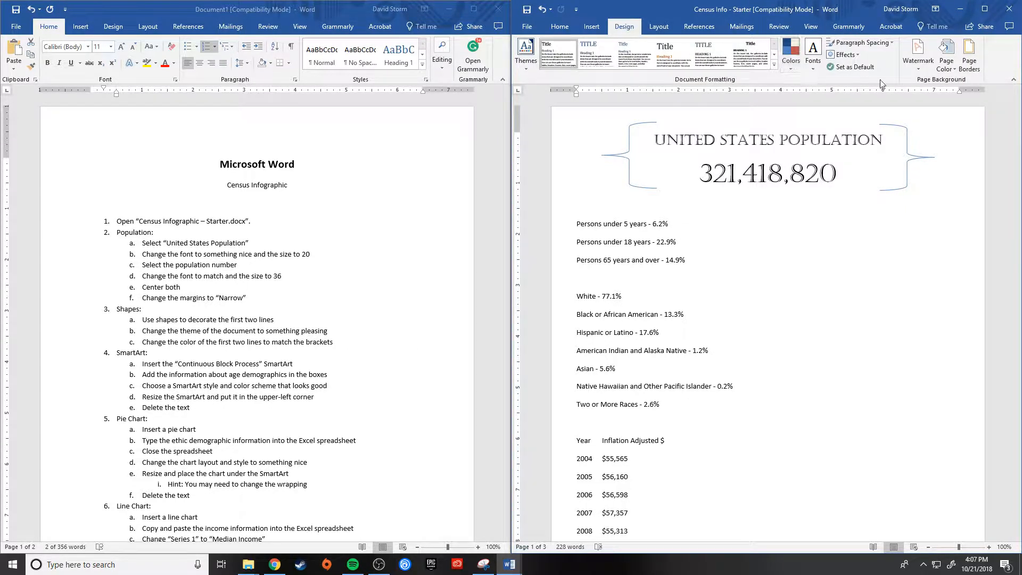
left_click(526, 67)
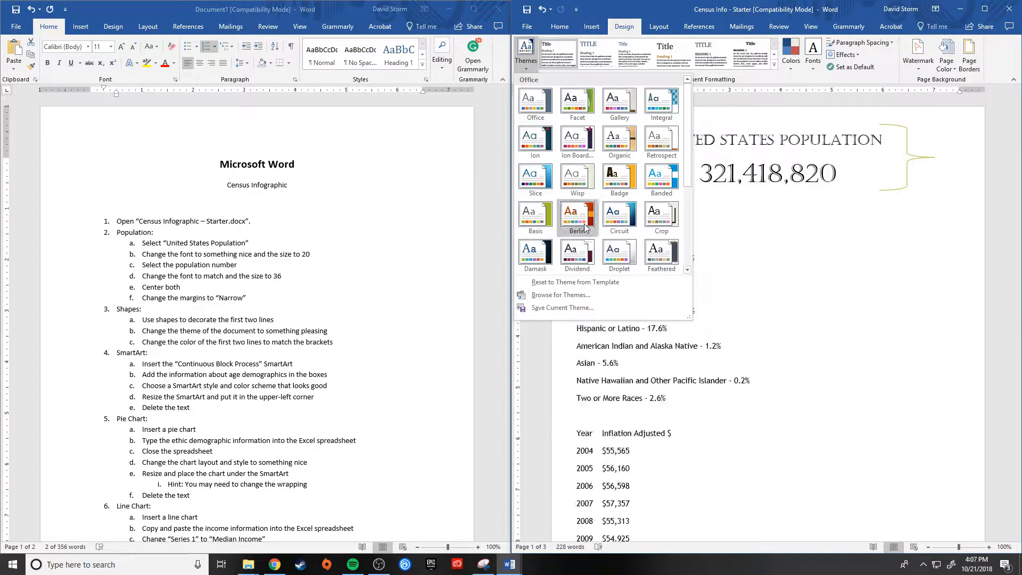
scroll(604, 234, "down", 3)
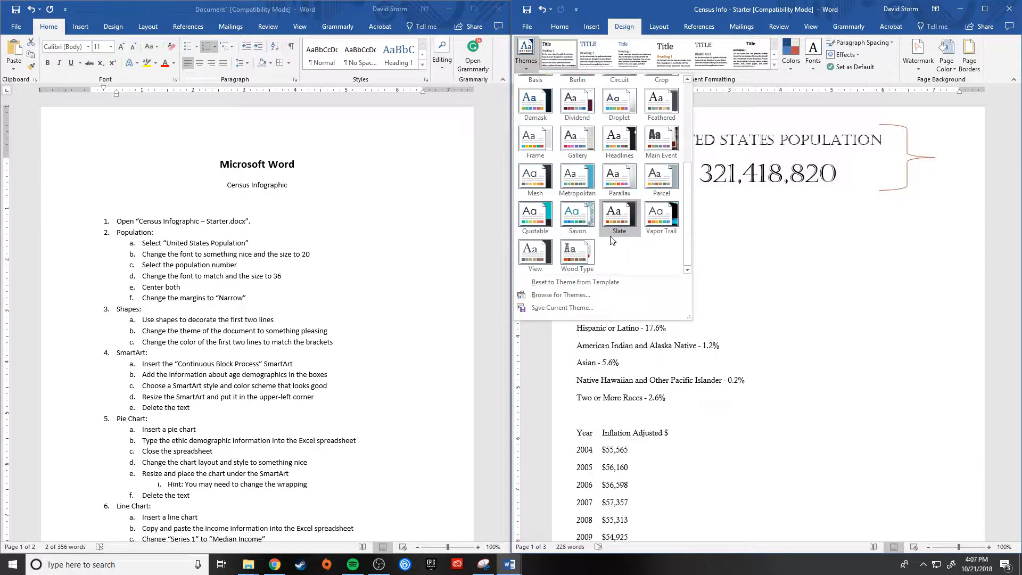
scroll(611, 240, "up", 2)
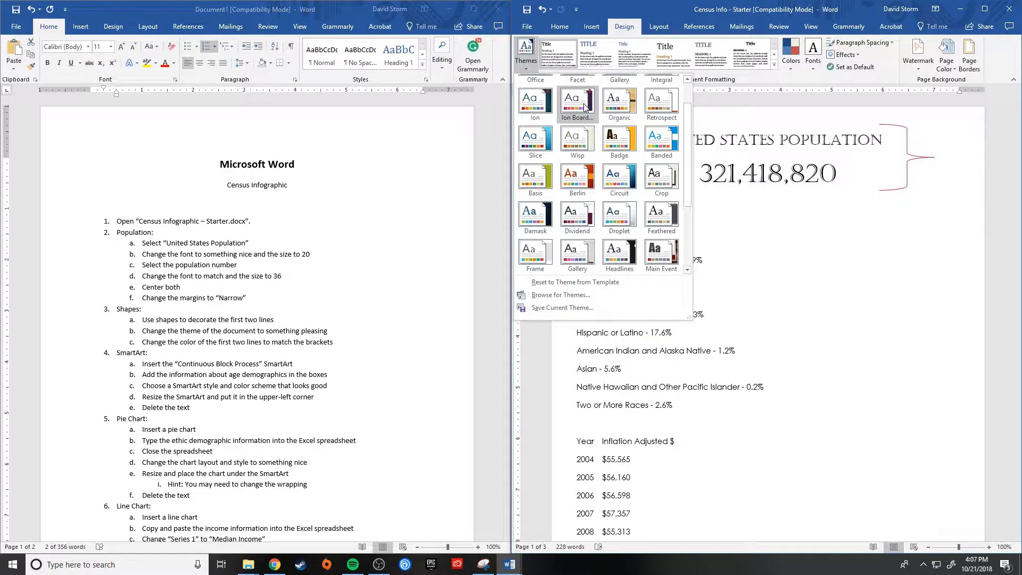
left_click(537, 177)
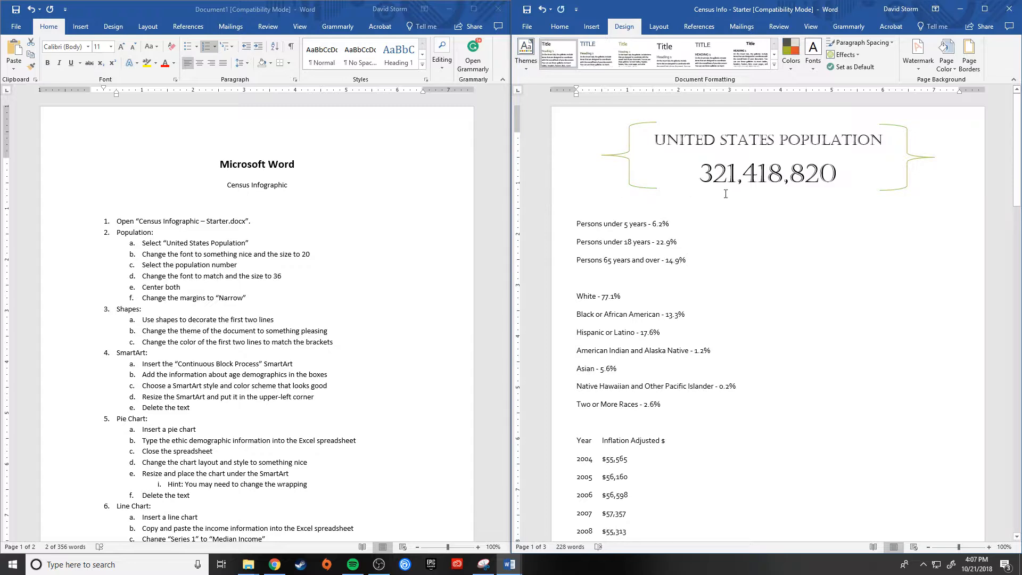
Step: Set the outline weight of the brace before the heading to 3 pt
left_click(622, 160)
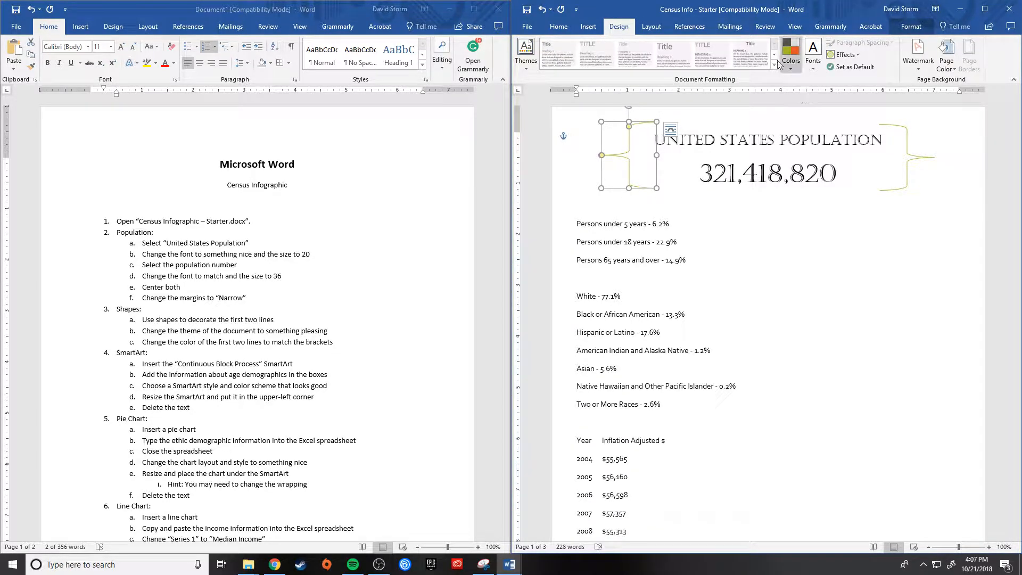
left_click(910, 27)
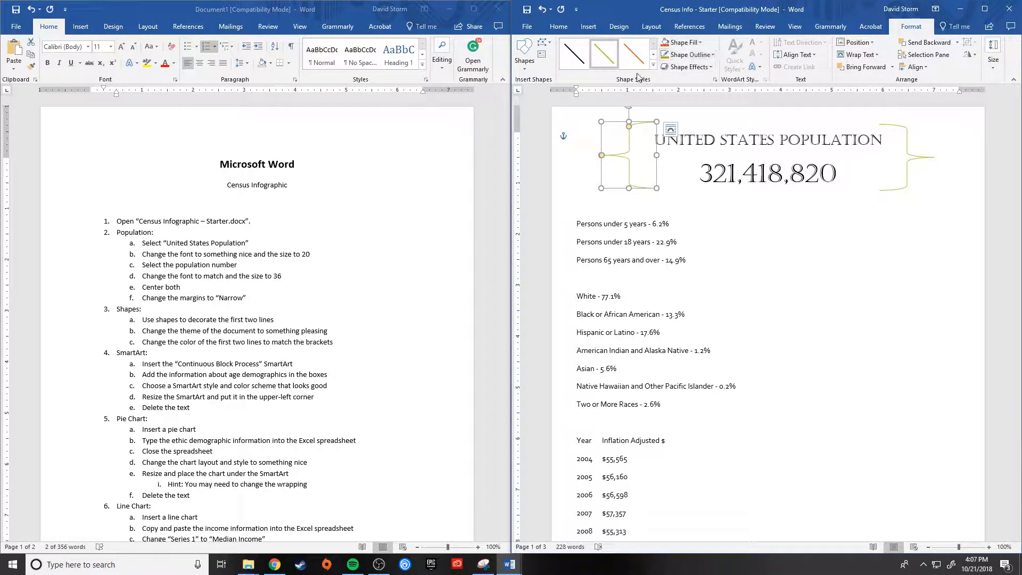
left_click(716, 55)
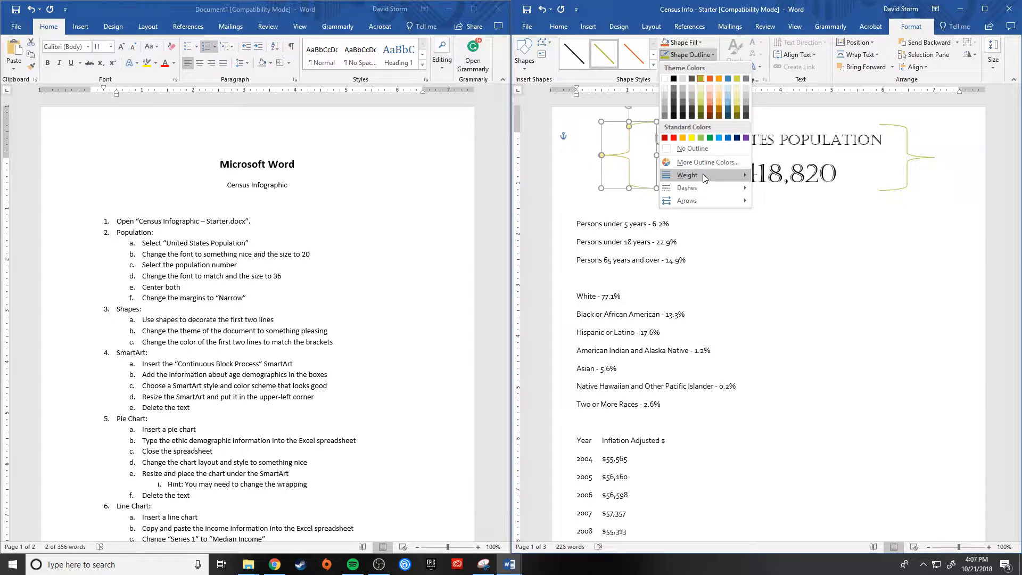
mouse_move(702, 174)
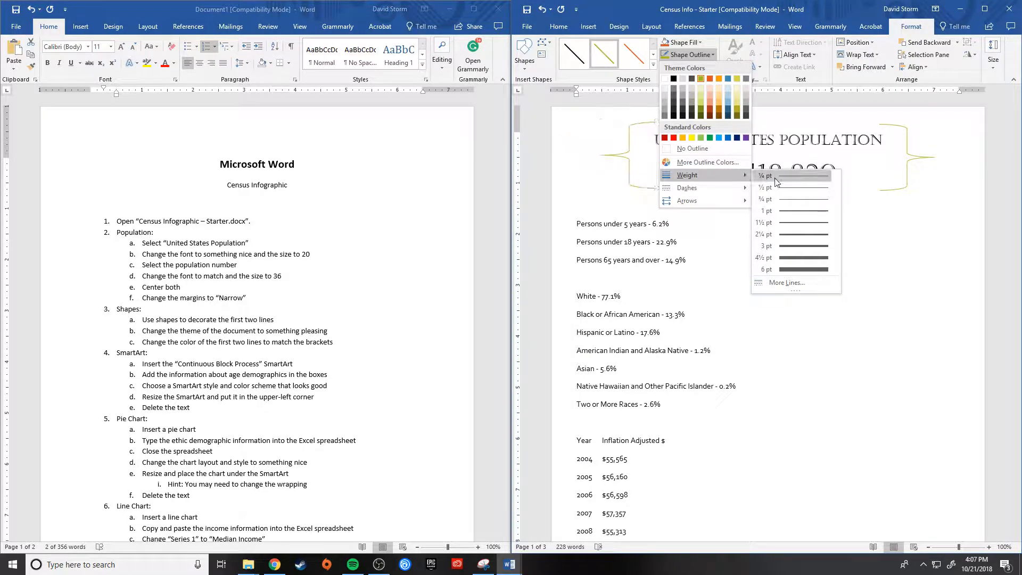
left_click(790, 247)
Step: Set the outline weight of the brace after the heading to 3 pt as well
left_click(920, 151)
left_click(921, 158)
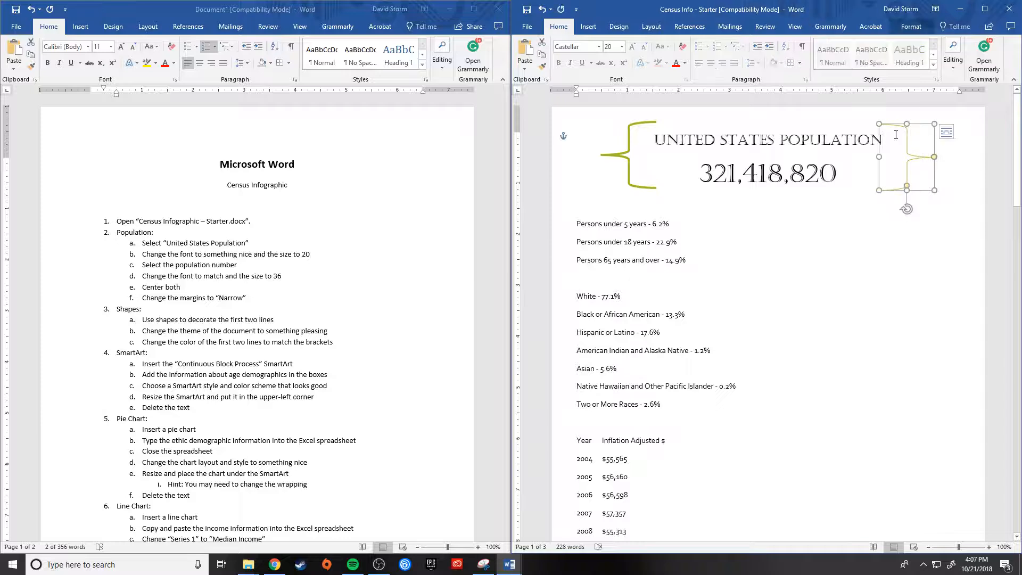
left_click(907, 27)
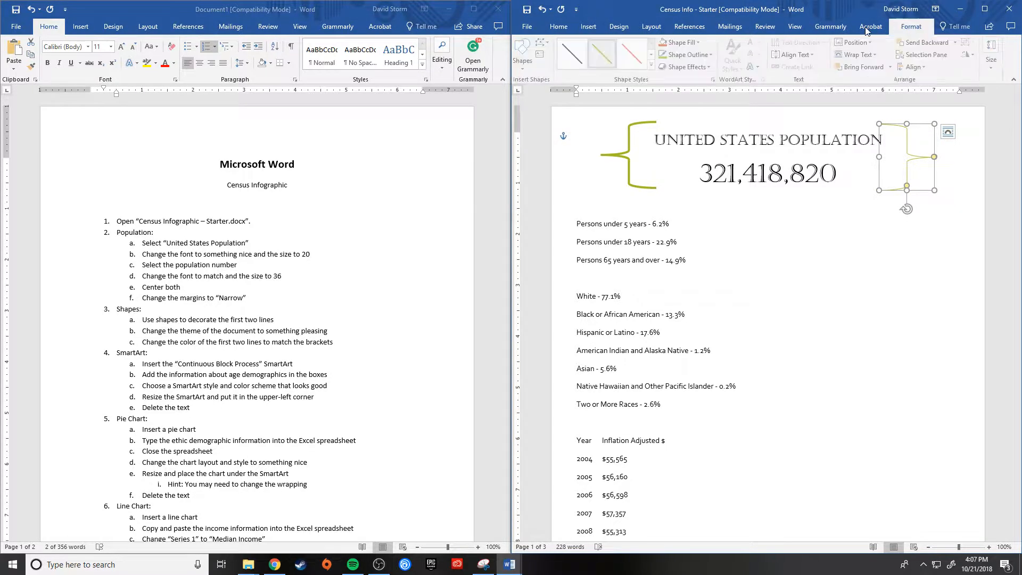
left_click(690, 55)
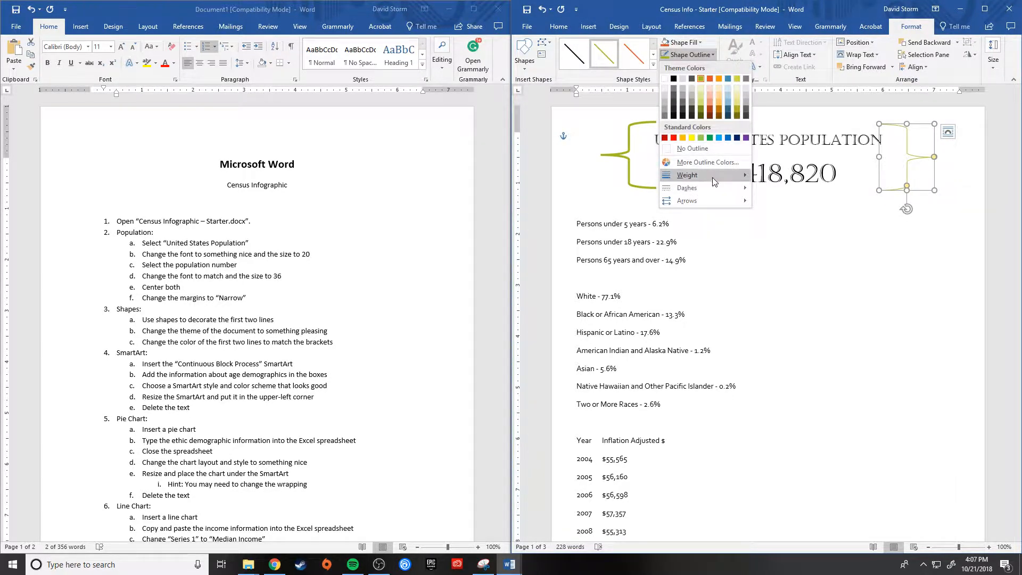
mouse_move(712, 178)
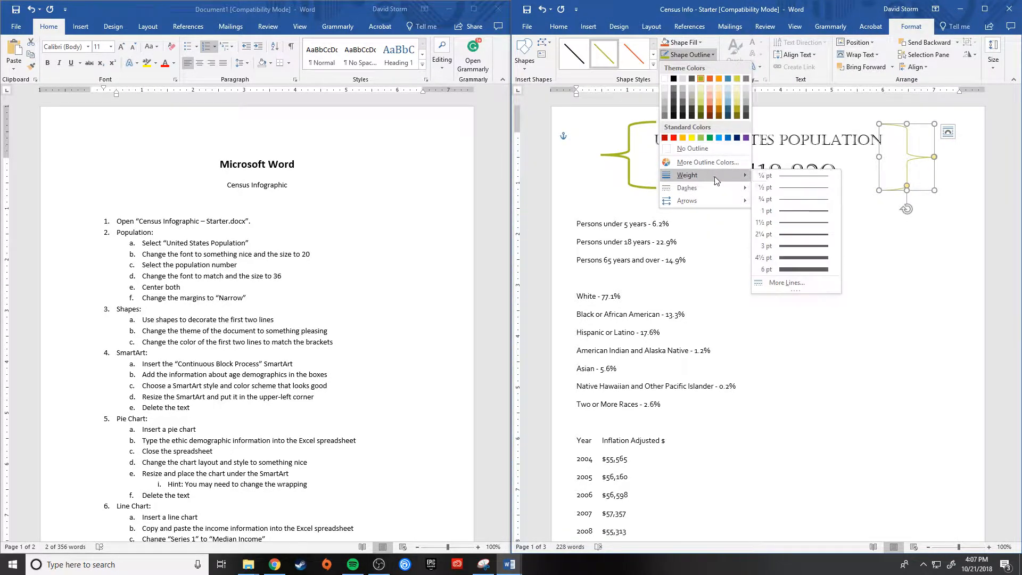
left_click(796, 247)
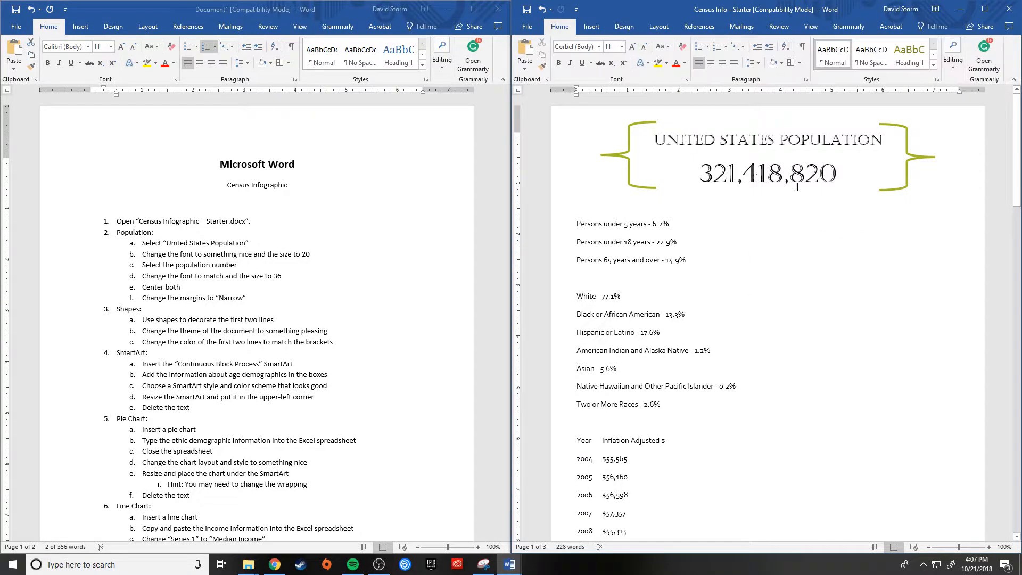
Step: Color the "United States Population" title and the population number with the darkest shade of the green theme color
left_click_drag(793, 165, 658, 140)
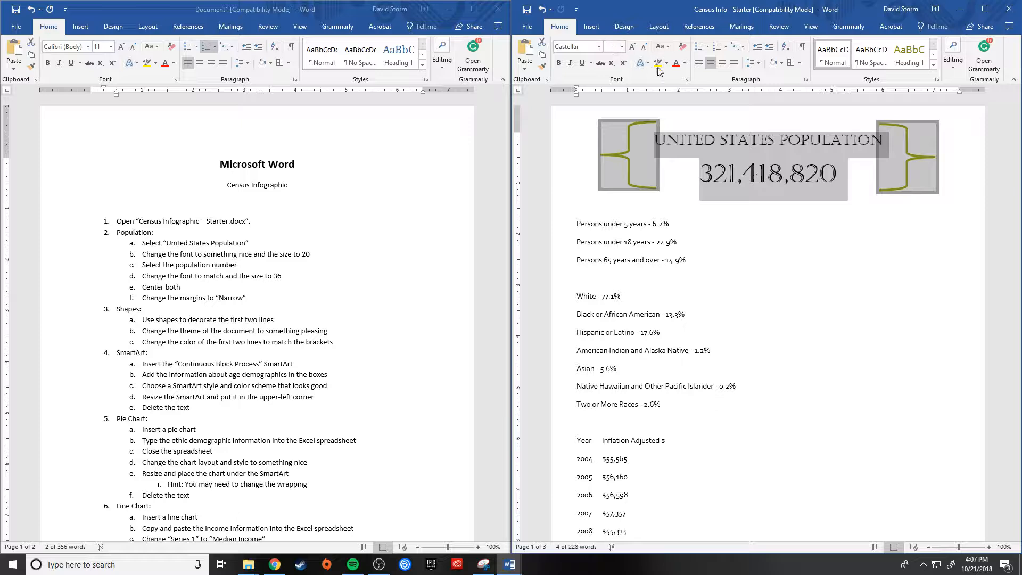
left_click(685, 64)
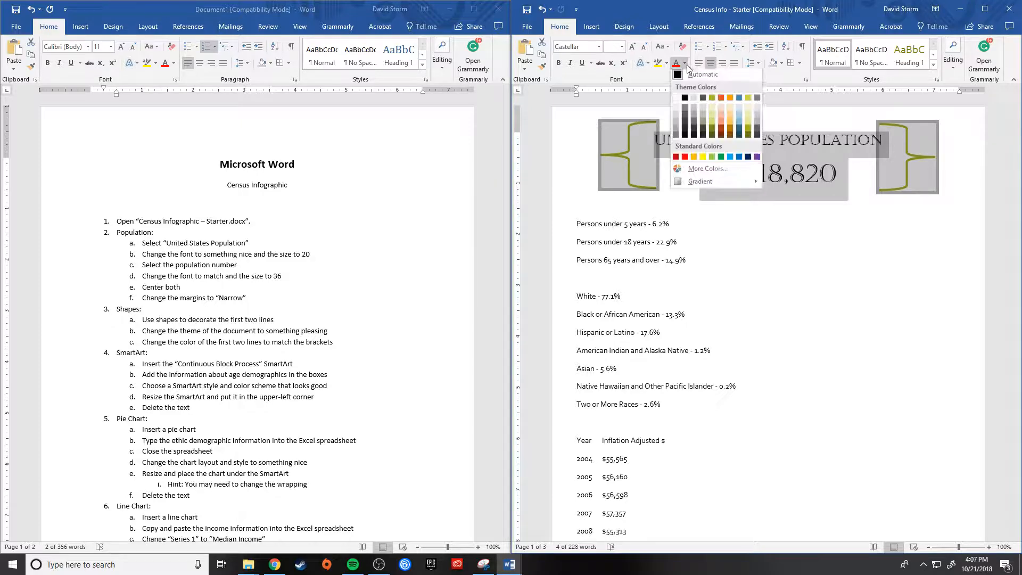
left_click(713, 136)
left_click(915, 237)
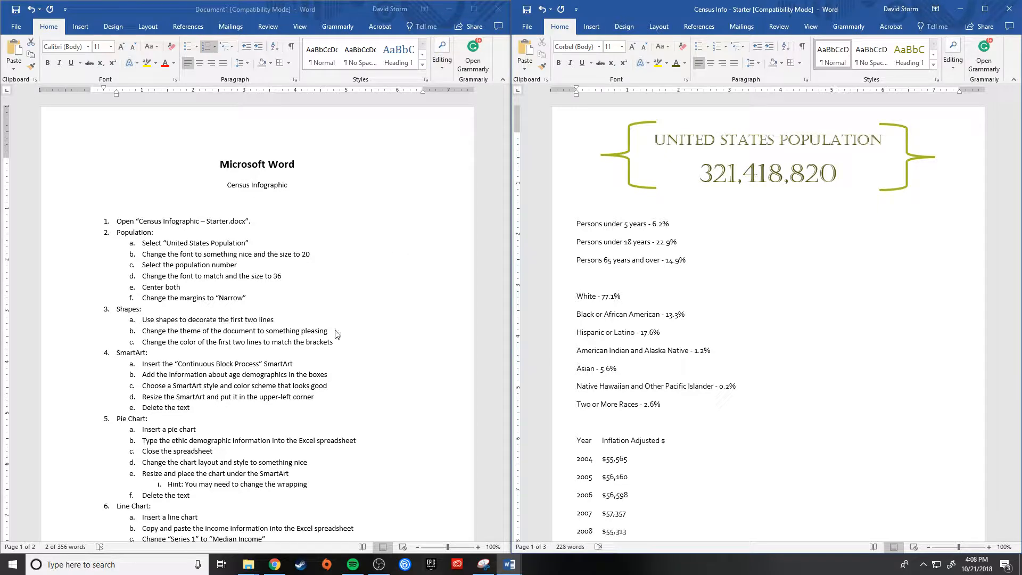
Step: Insert a Continuous Block Process SmartArt graphic between the population number and the age demographic lines
scroll(345, 394, "down", 1)
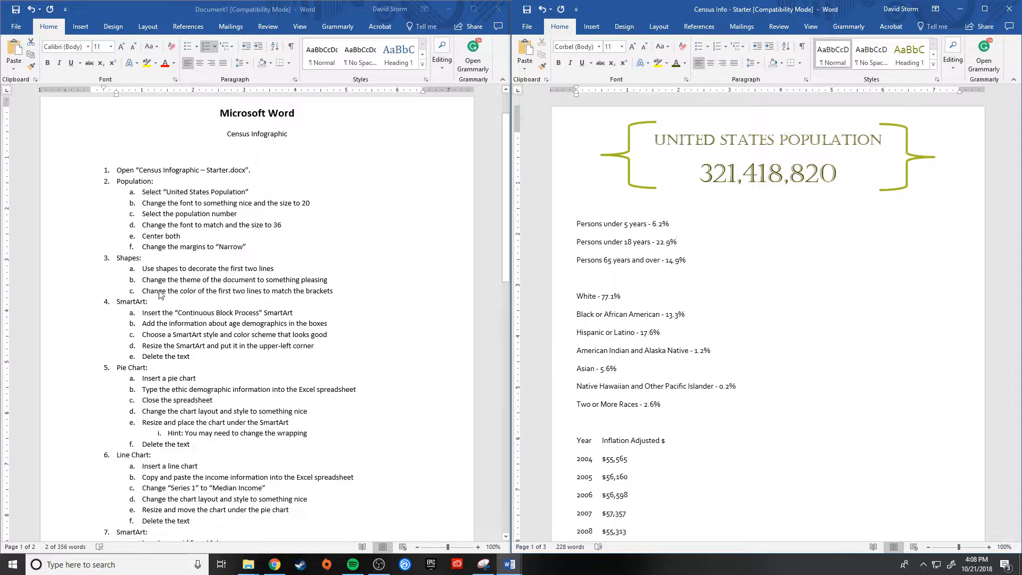
scroll(213, 298, "down", 2)
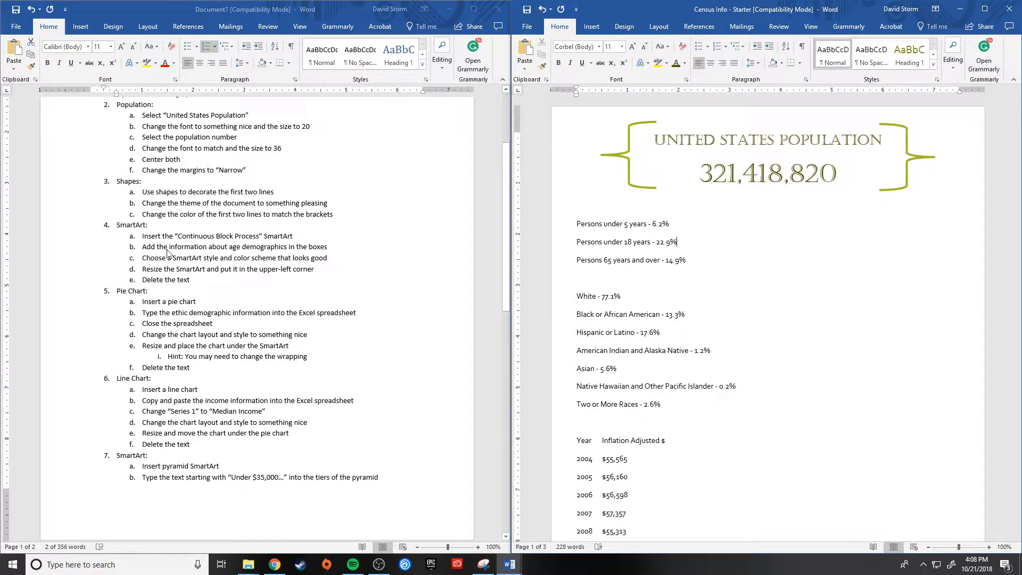
scroll(656, 454, "down", 10)
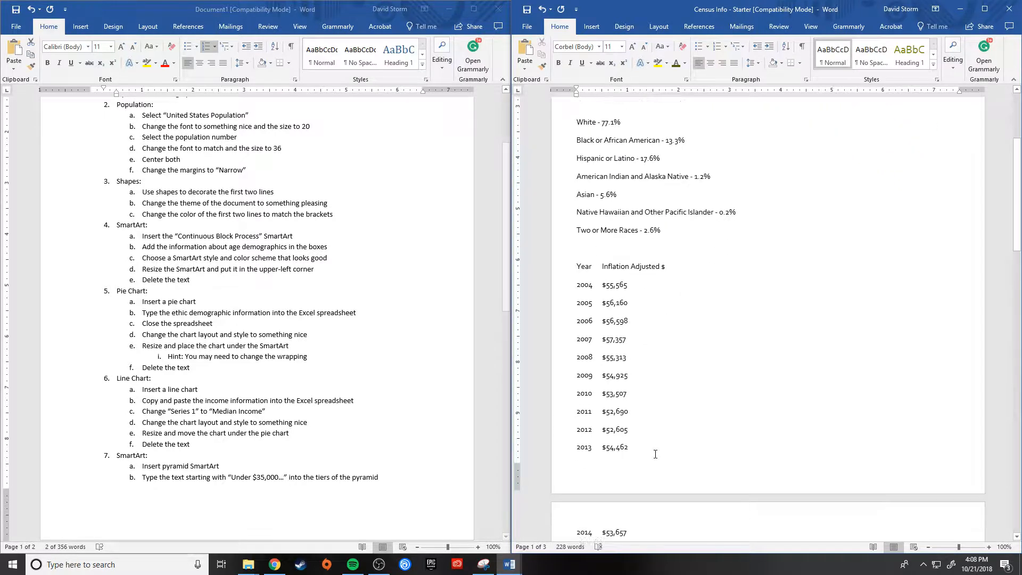
scroll(656, 454, "up", 10)
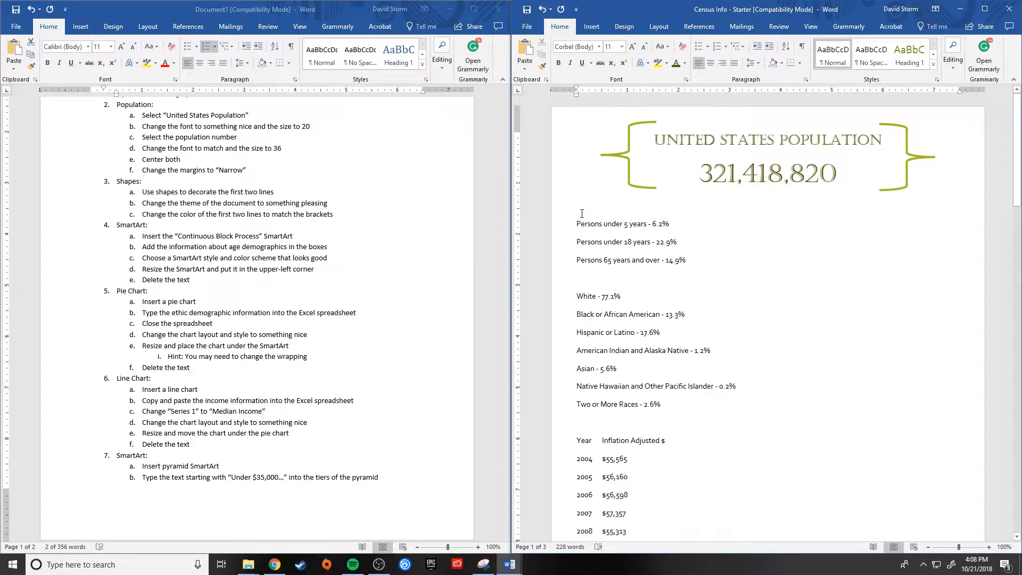
left_click(592, 26)
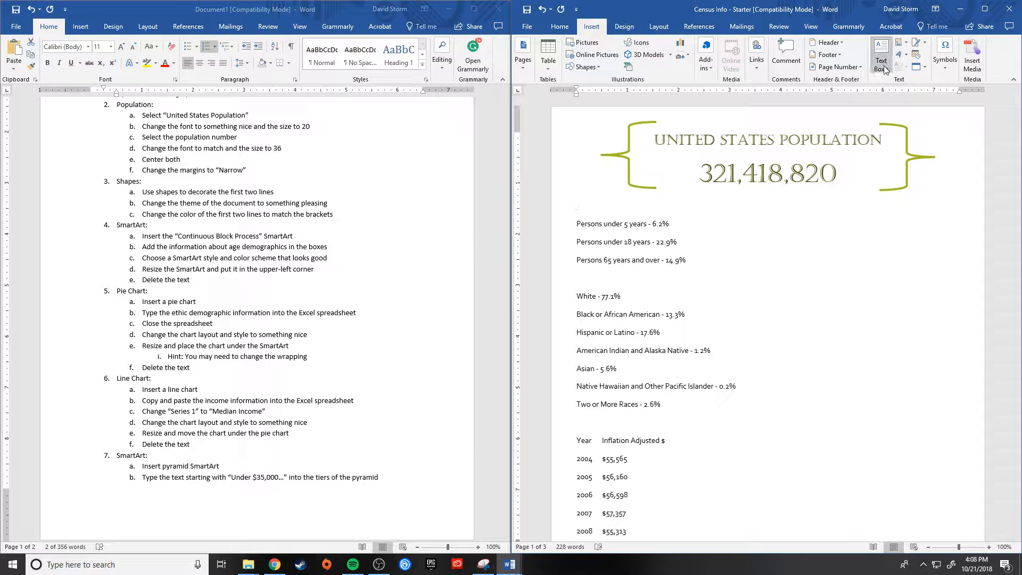
left_click(628, 69)
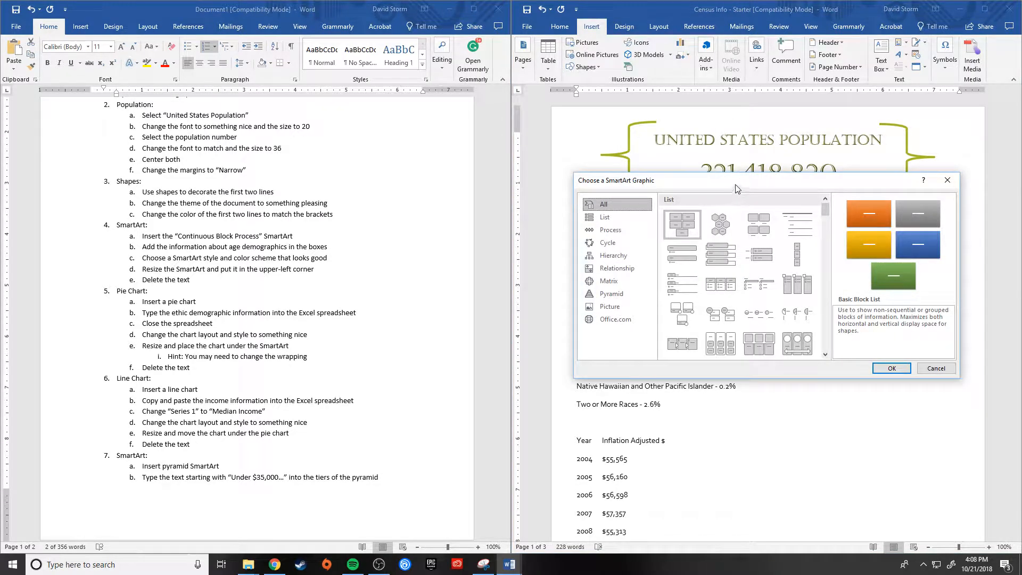
left_click_drag(736, 184, 722, 164)
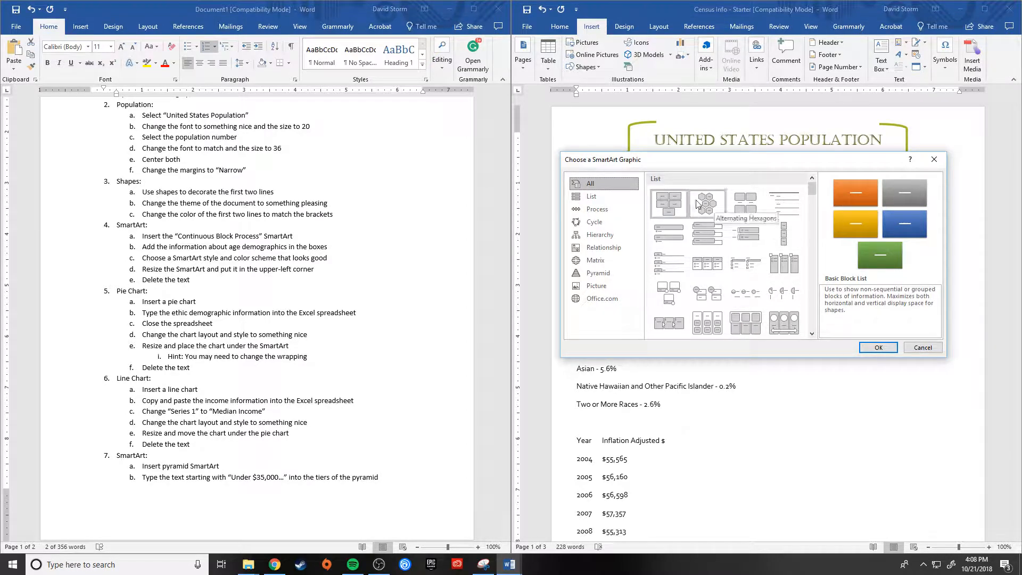
left_click(601, 207)
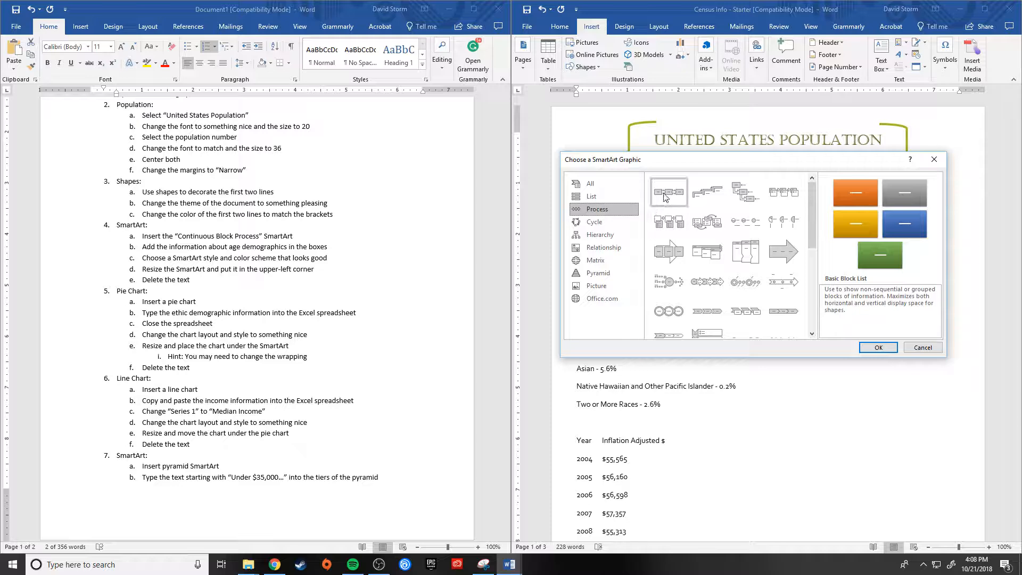
left_click(675, 255)
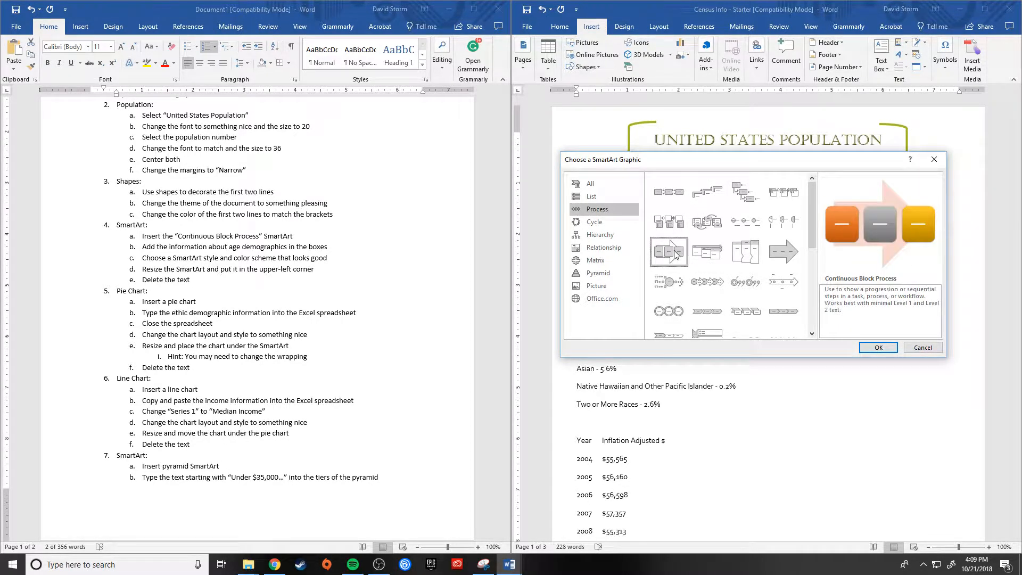
left_click(878, 347)
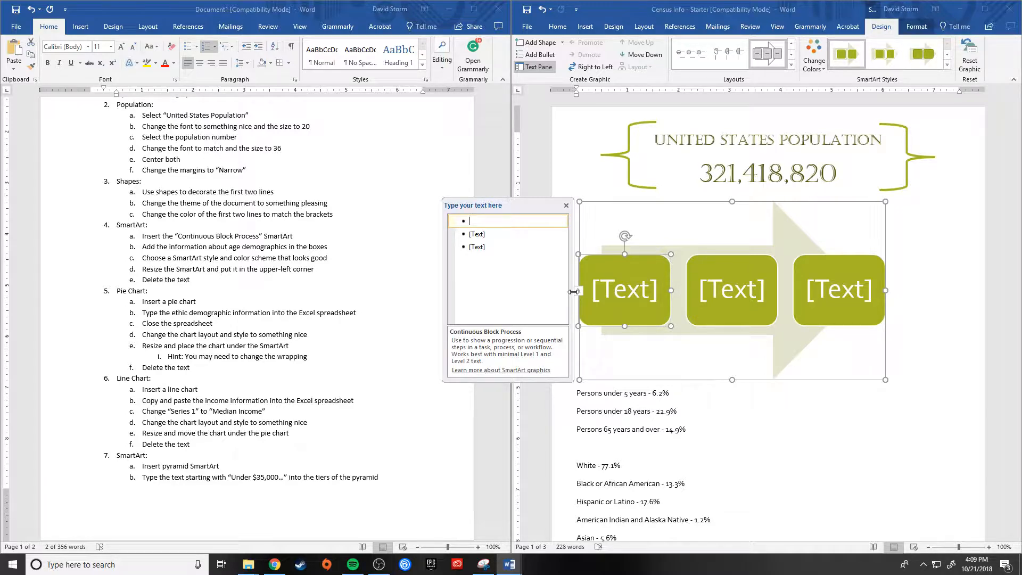
Step: Fill the first SmartArt box with "Persons under 5 years - 6.2%"
type("Per")
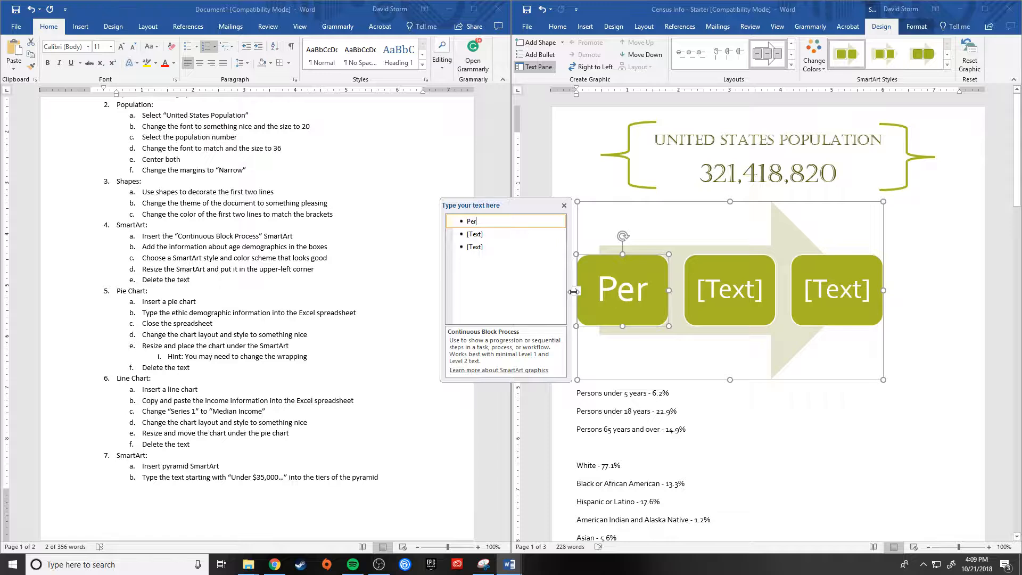
type("sons ")
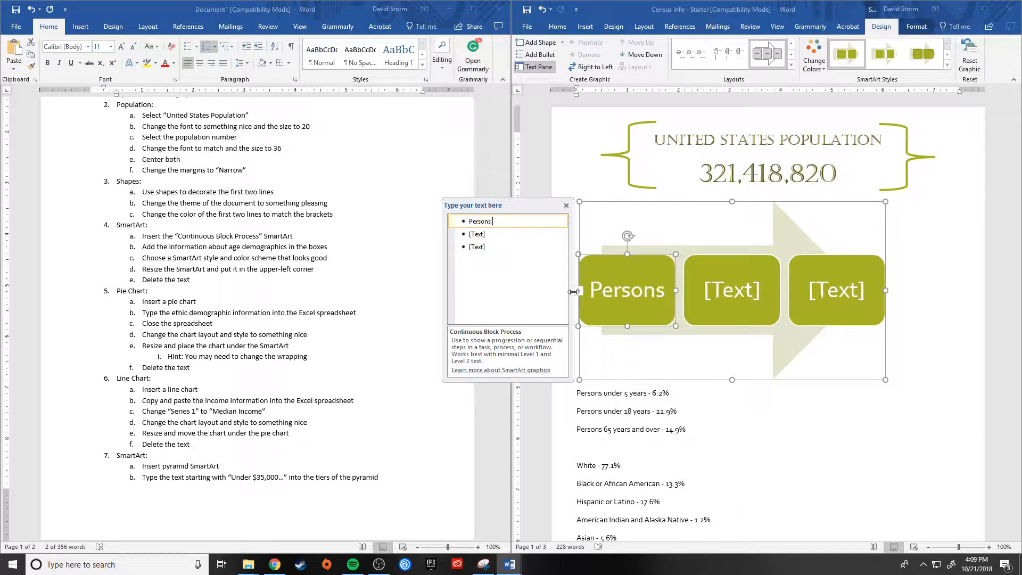
type("under 5 ")
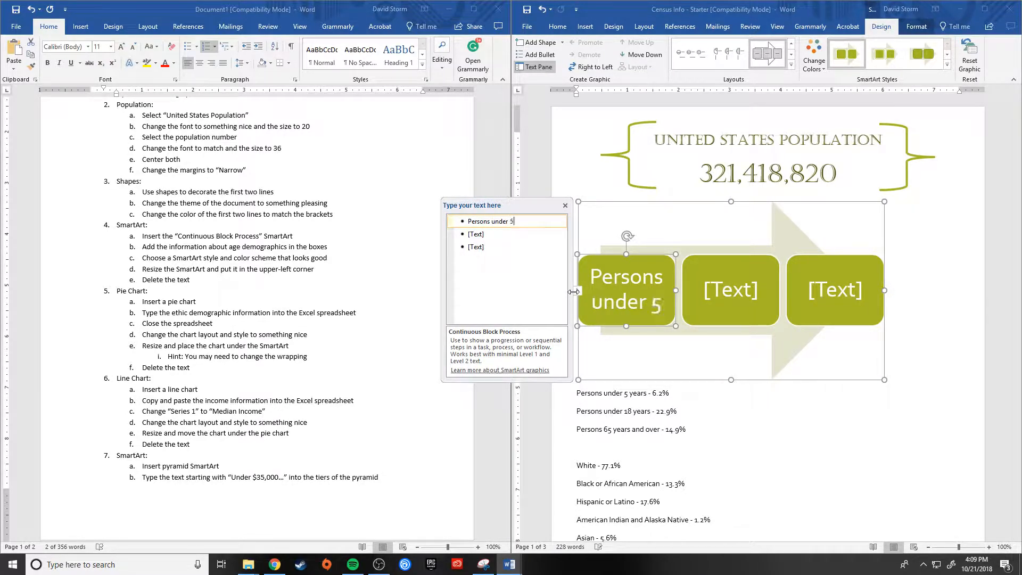
type("Year")
key("BackSpace")
key("BackSpace")
key("BackSpace")
key("BackSpace")
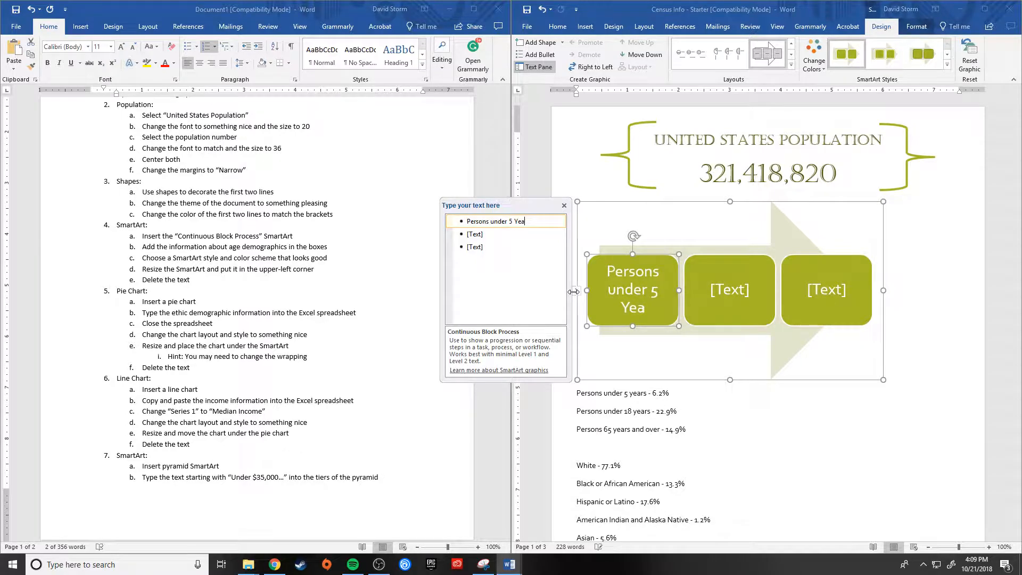
type("yeas")
type("rs")
type(" - ")
type("6.2")
type("%")
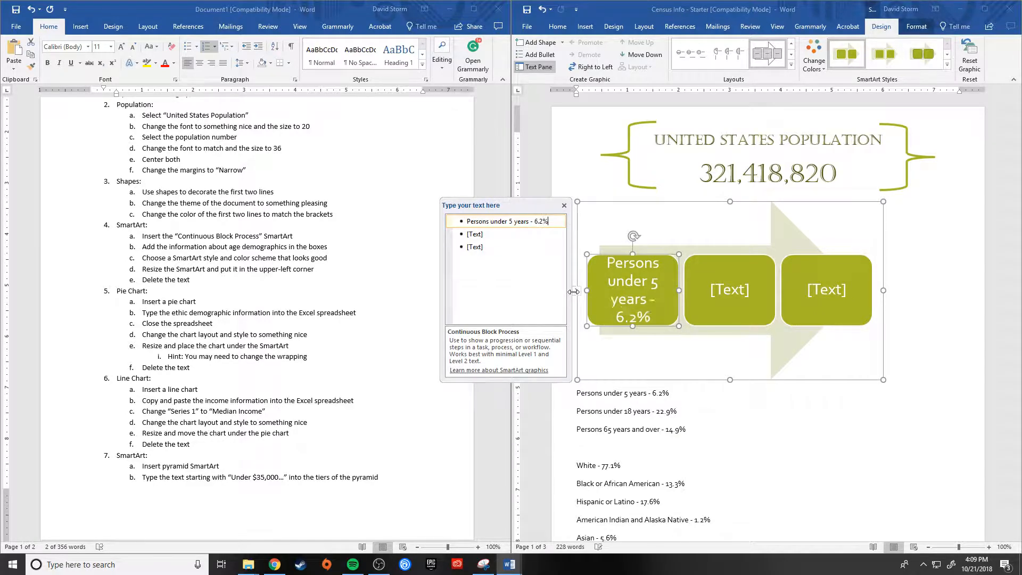
Step: Fill the second SmartArt box with "Persons under 18 years - 22.9%"
left_click(491, 236)
type("Pe")
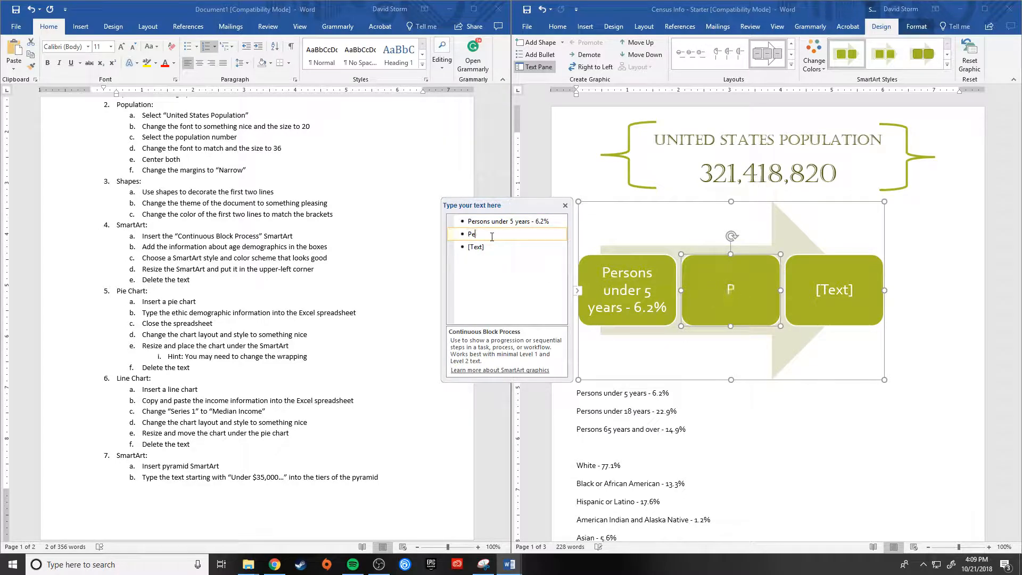
type("rsons under 16")
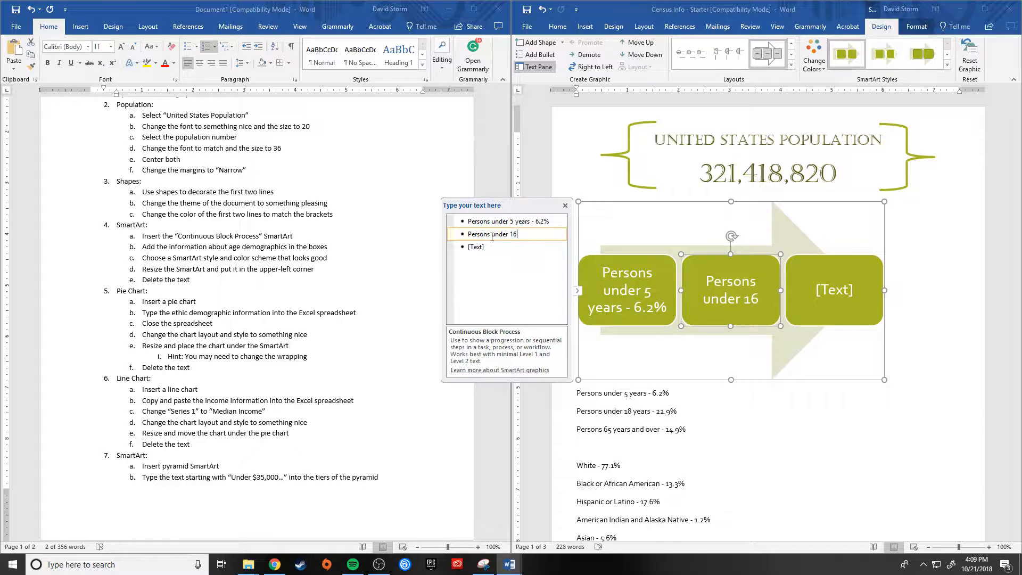
key("BackSpace")
type("8 years")
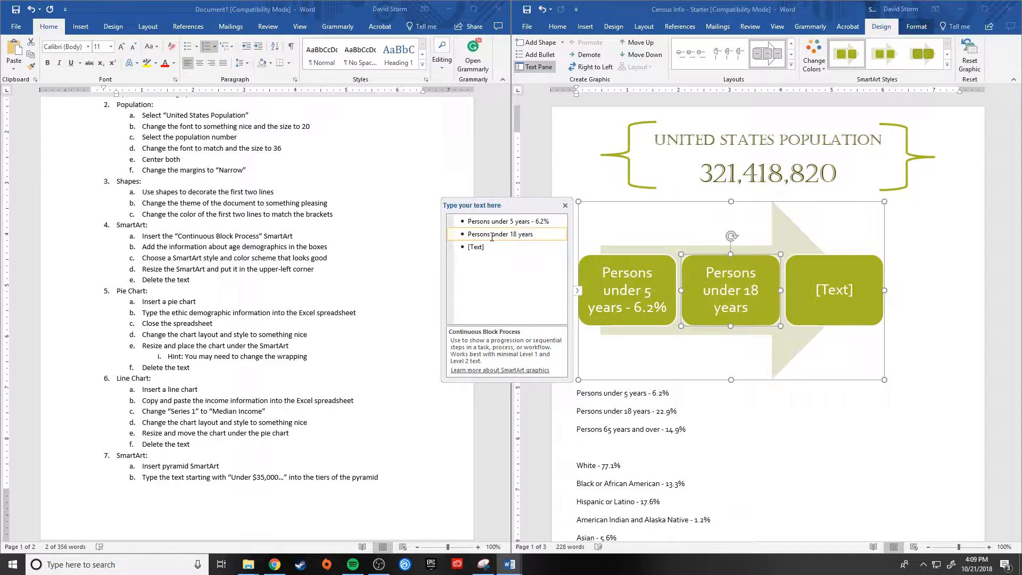
type(" - 22.9%")
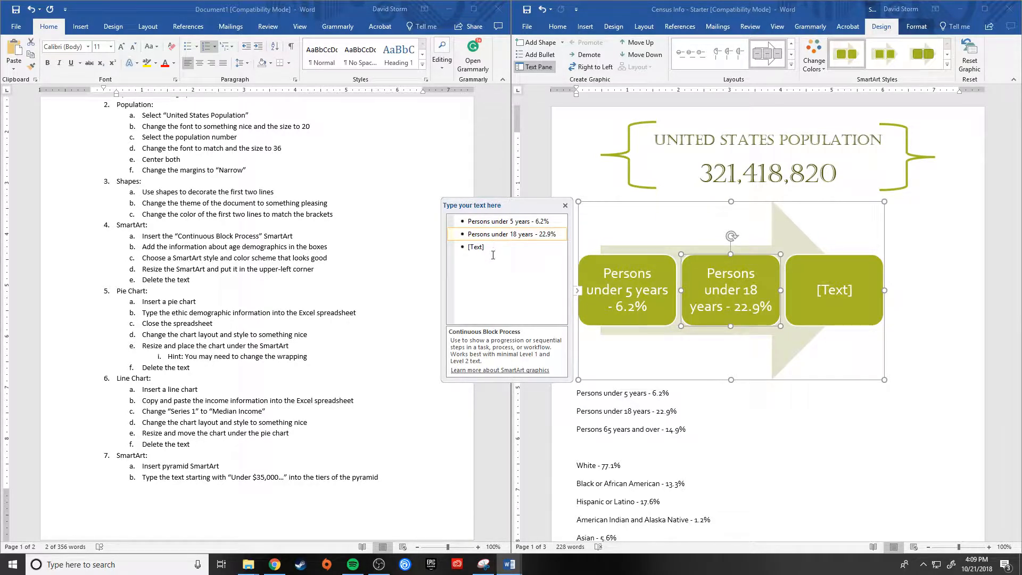
Step: Fill the third SmartArt box with "Persons 65 yeas and older - 14.9%" and close the text pane
left_click(489, 245)
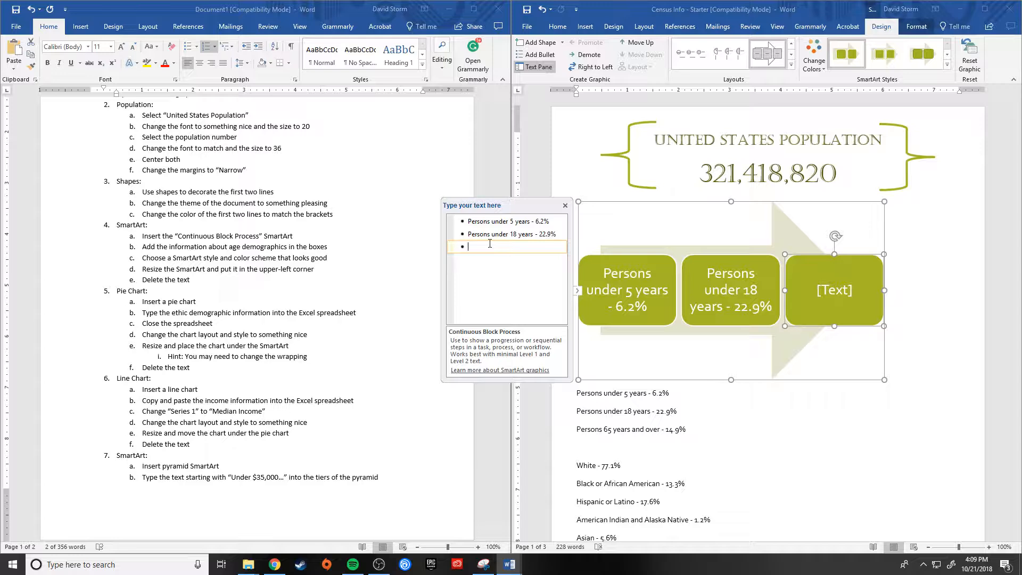
type("Persons 65 yeas an")
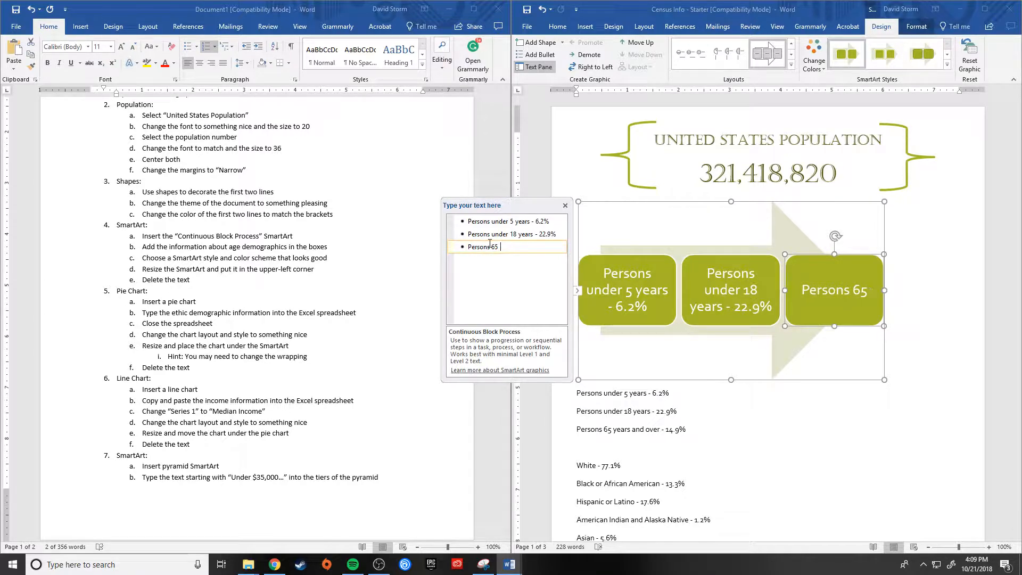
type("d olde")
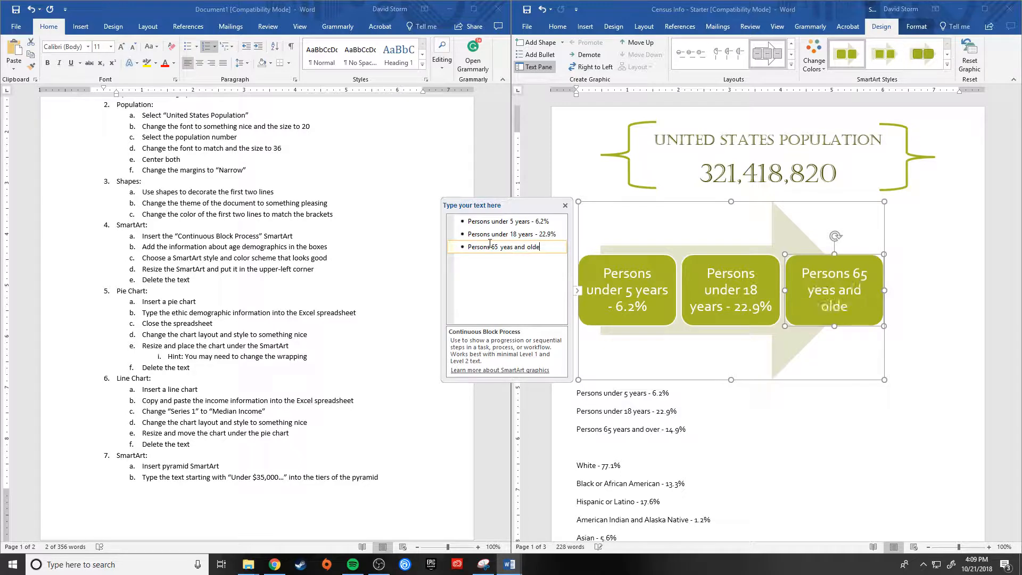
type("r - 14.9%")
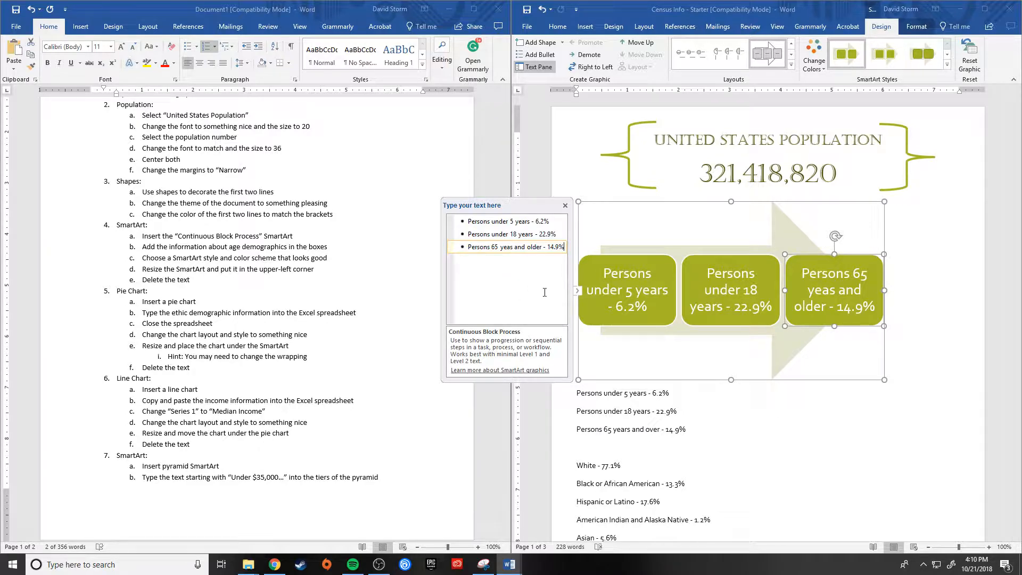
left_click(565, 206)
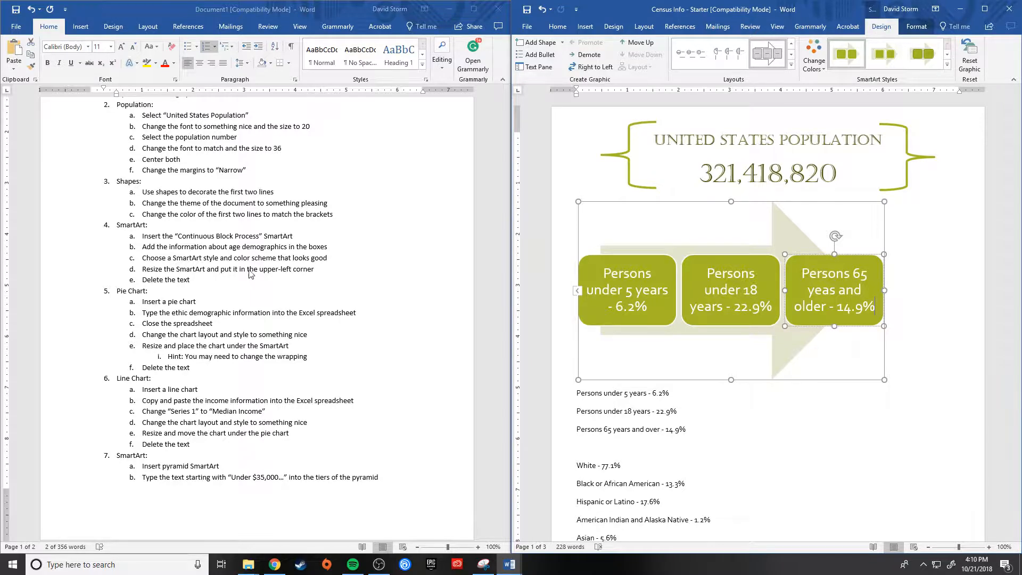
Step: Shrink the age demographics SmartArt proportionally to about 60% of its width, keeping its upper-left corner in place
left_click(923, 373)
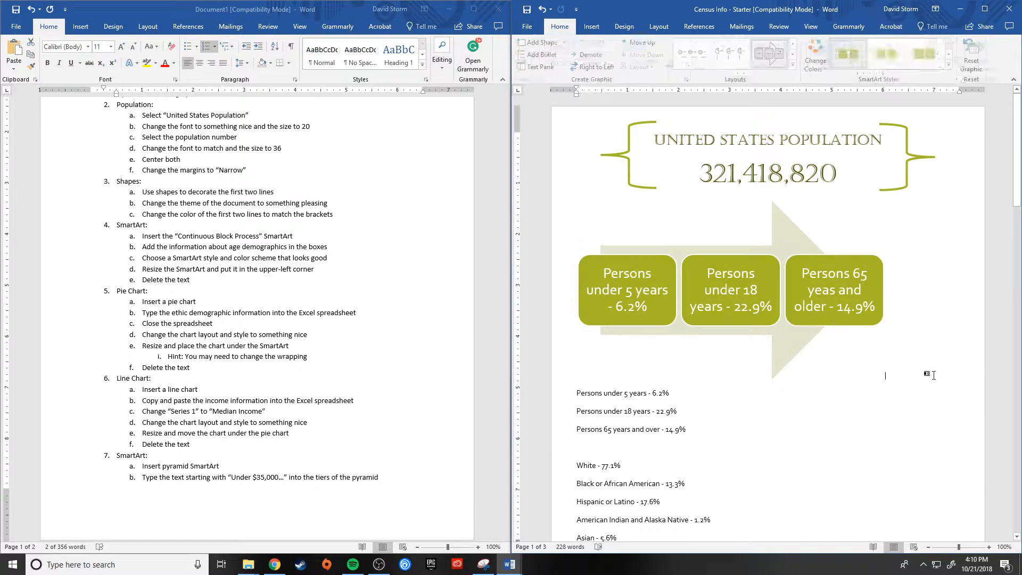
left_click(797, 345)
left_click_drag(881, 377, 767, 319)
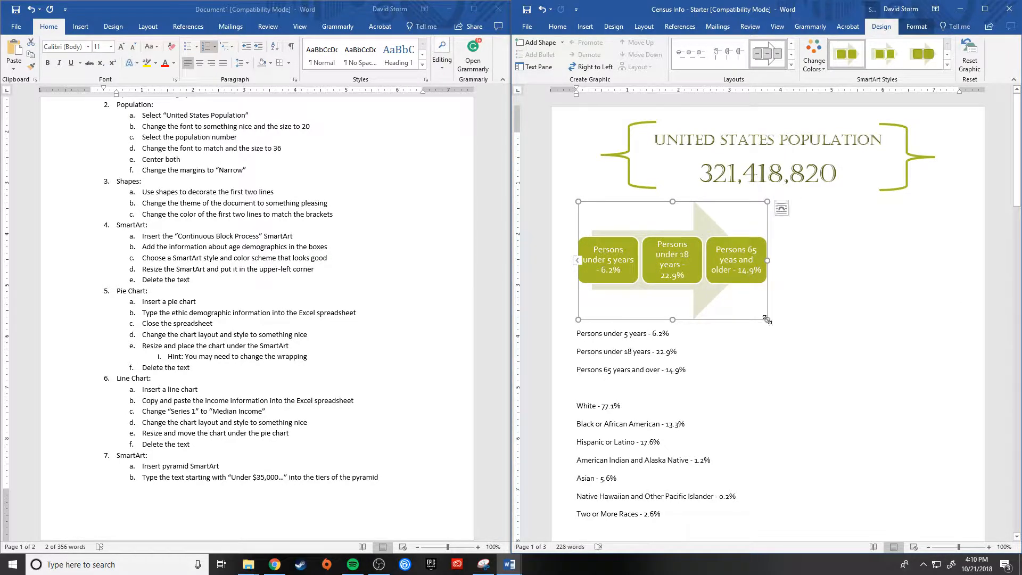
Step: Delete the three plain-text age demographic lines below the SmartArt
left_click(711, 334)
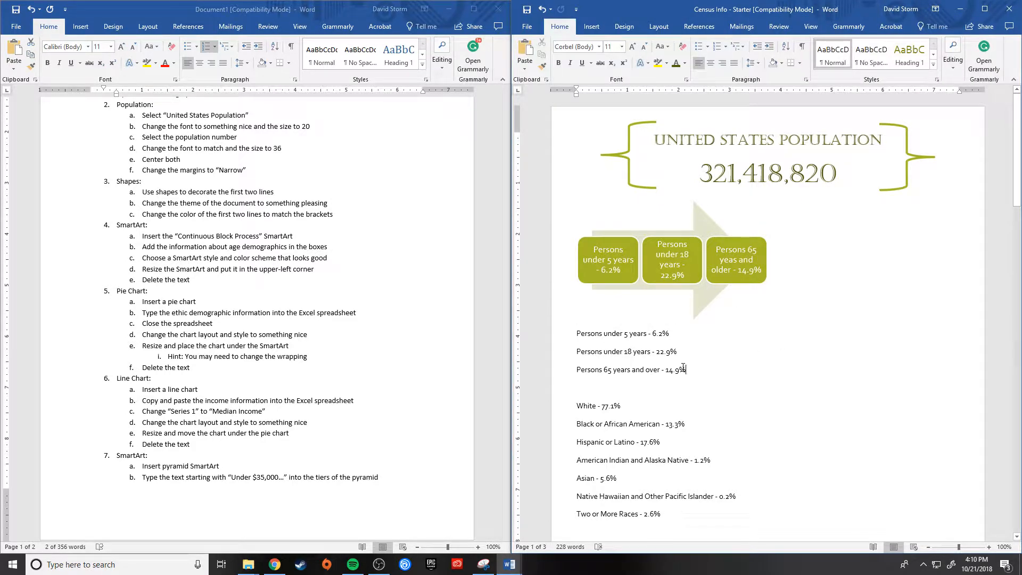
left_click_drag(683, 369, 561, 336)
key("Delete")
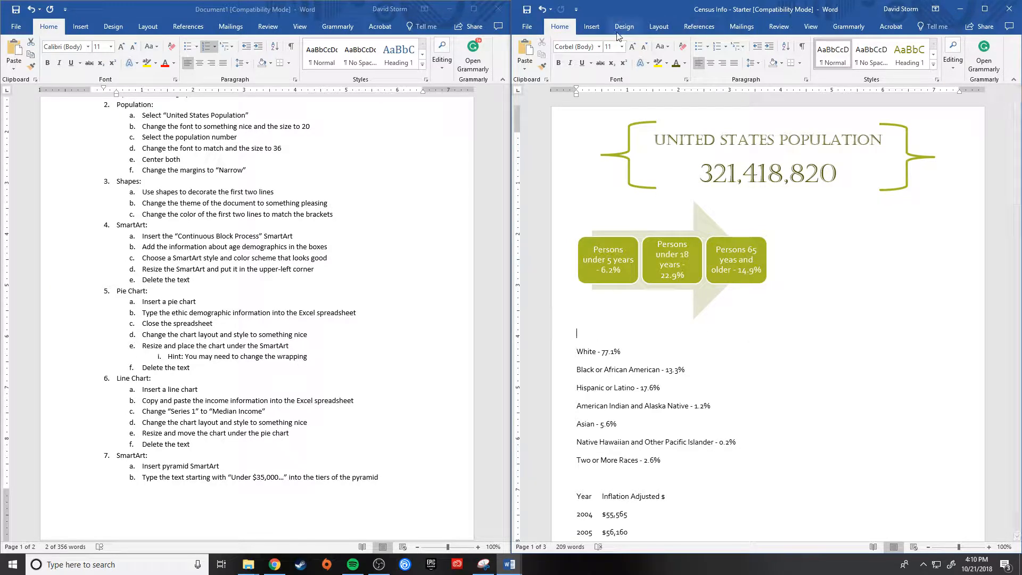
Step: Insert a basic Pie chart between the SmartArt and the ethnic demographic lines, and move its data window up off the chart
left_click(591, 26)
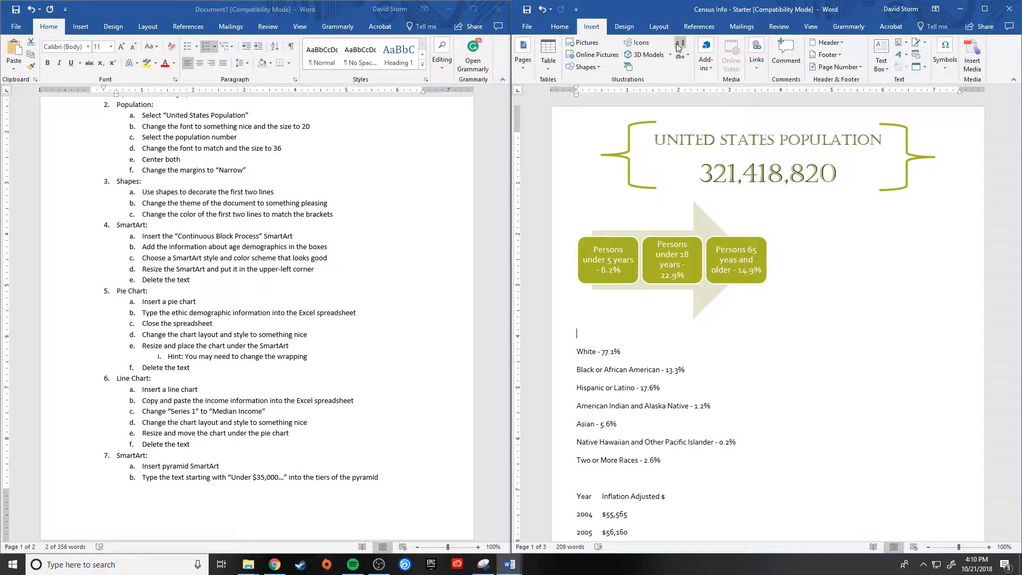
left_click(680, 47)
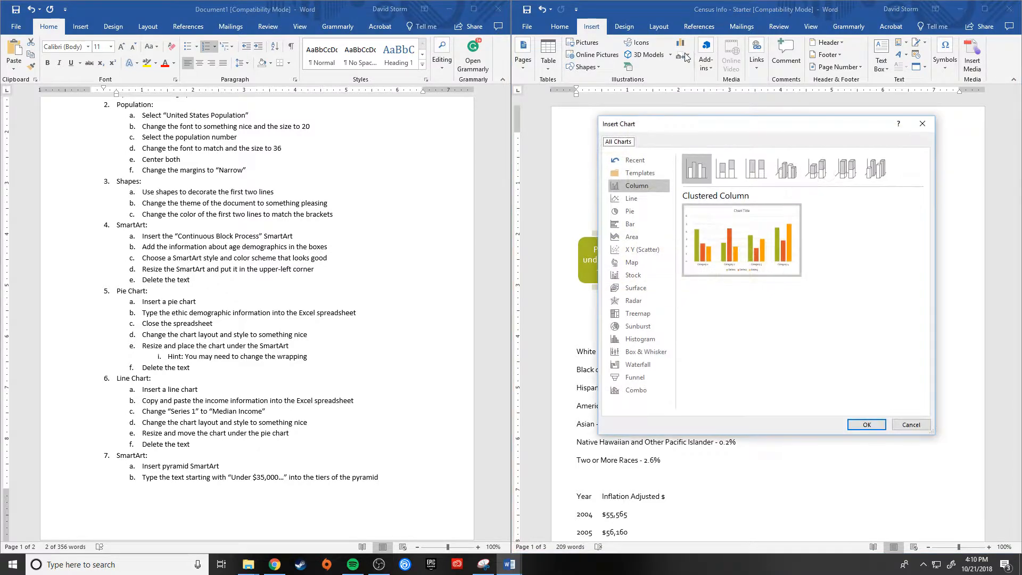
left_click(638, 212)
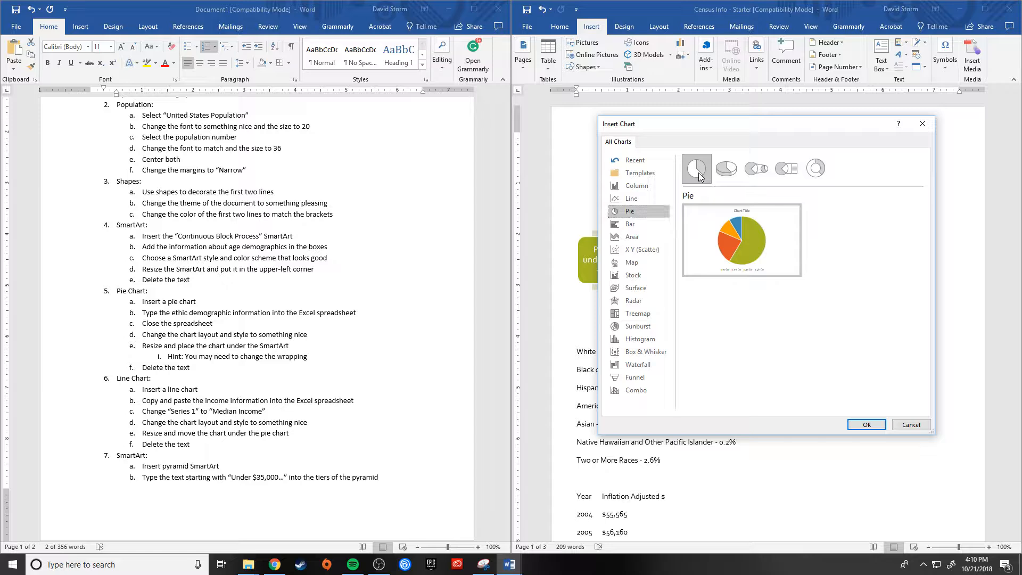
left_click(866, 425)
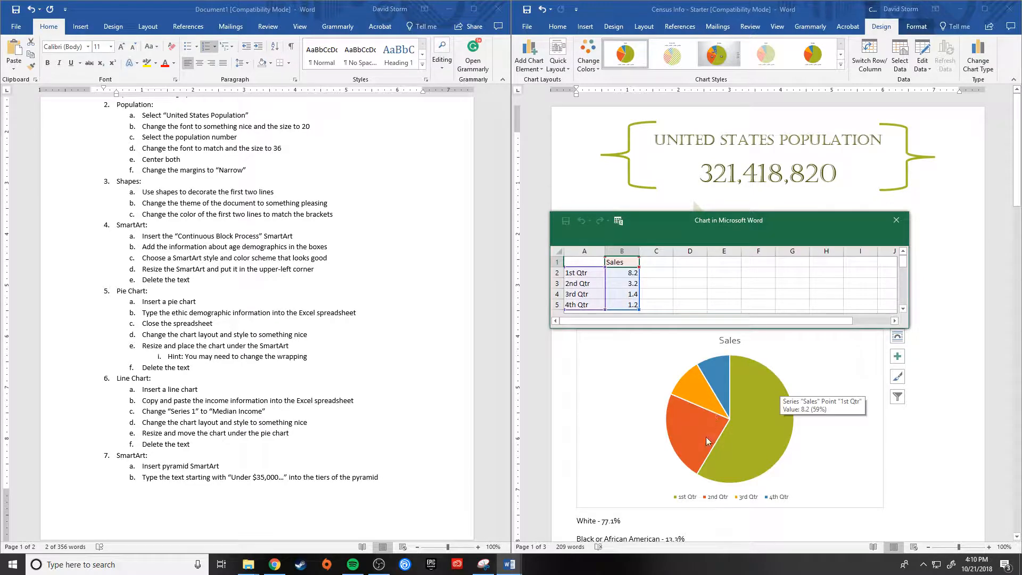
left_click_drag(768, 219, 771, 194)
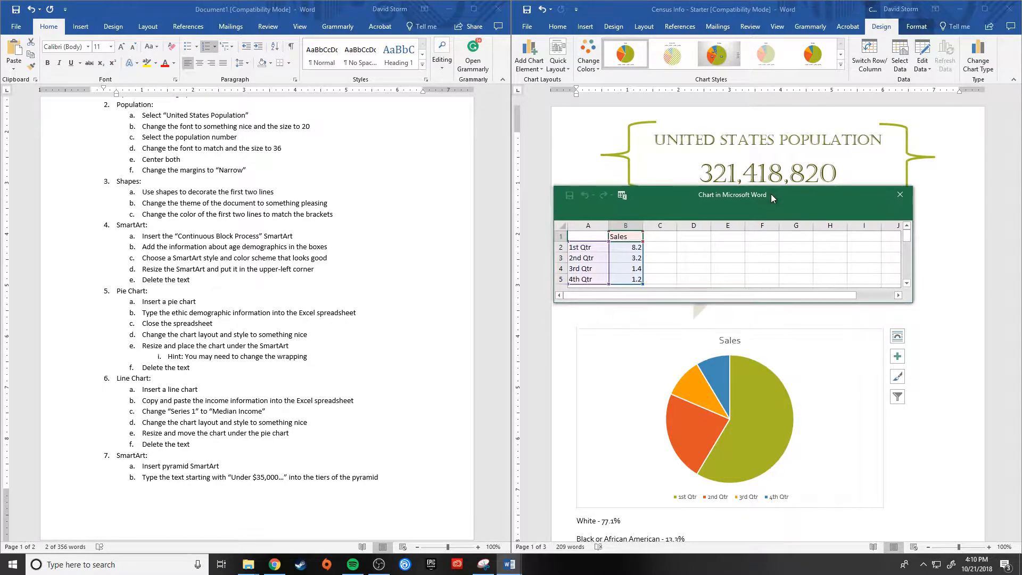
scroll(692, 258, "down", 1)
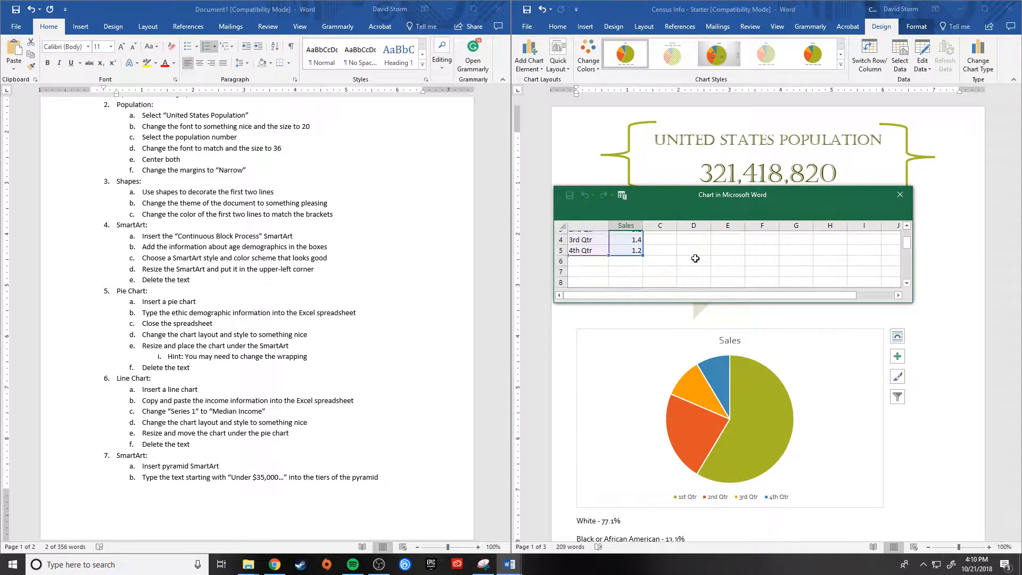
scroll(695, 258, "up", 1)
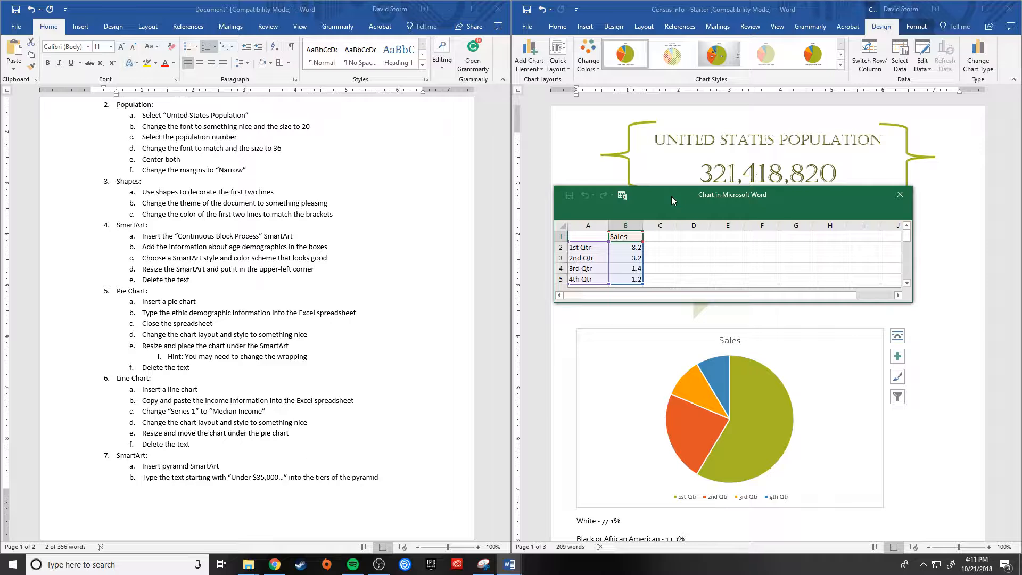
left_click_drag(672, 196, 673, 174)
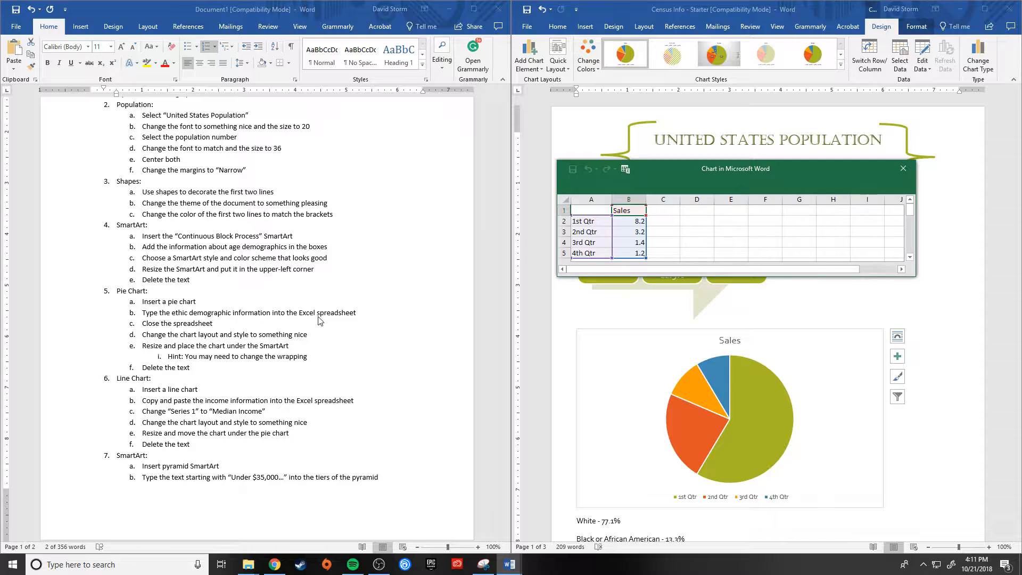
Step: Try to copy the seven ethnic demographic lines, White through Two or More Races, into the chart spreadsheet starting at cell A2
scroll(643, 403, "down", 5)
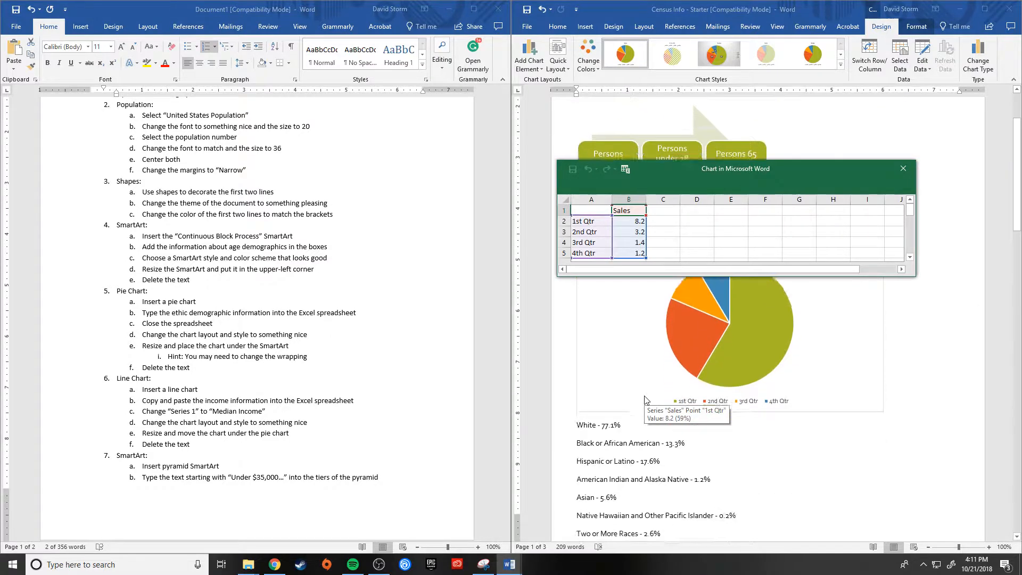
scroll(675, 468, "down", 2)
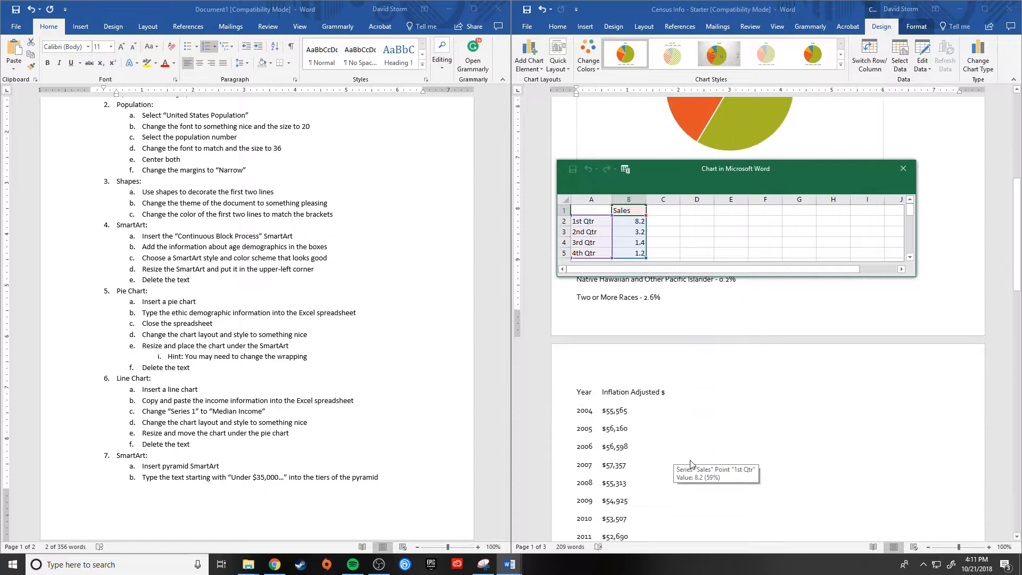
left_click_drag(669, 402, 557, 303)
key("ctrl+c")
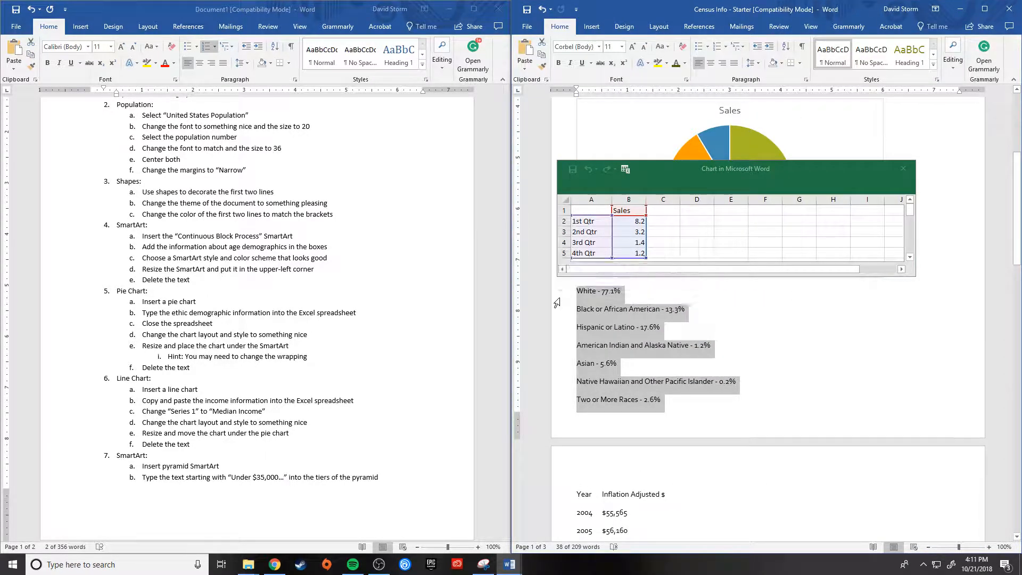
left_click(587, 219)
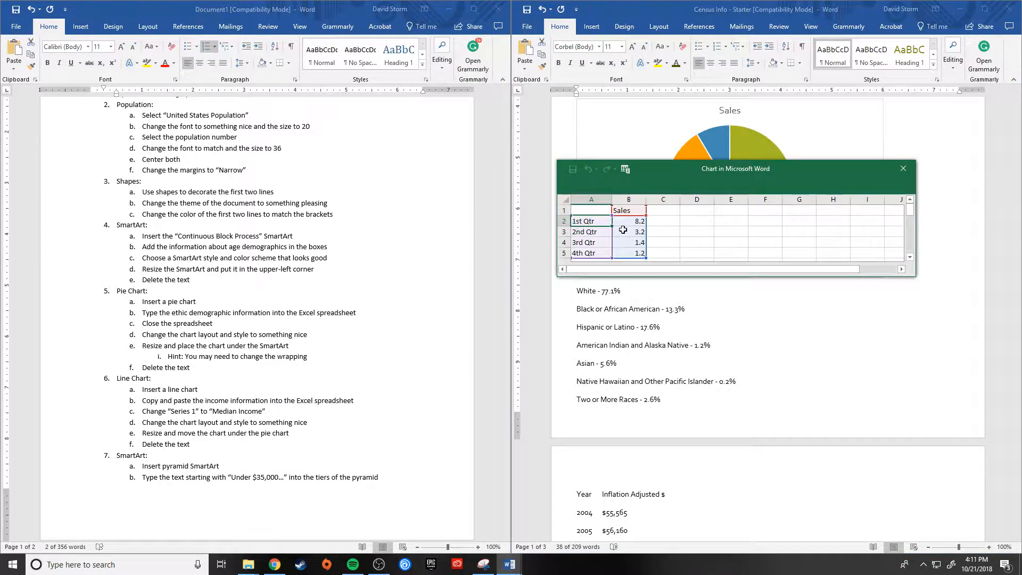
key("ctrl+v")
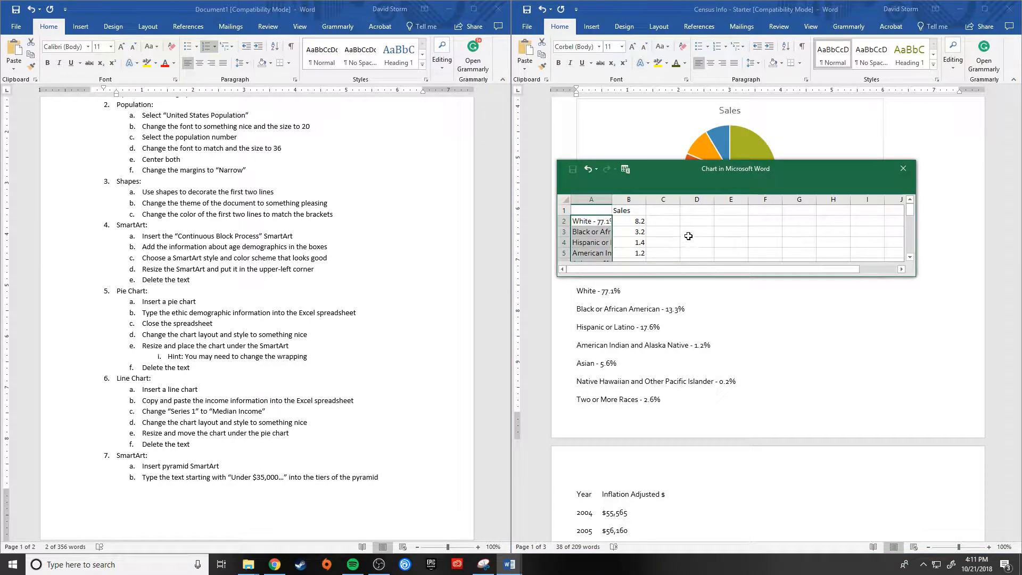
Step: Review the pasted rows in the chart spreadsheet and undo the paste
scroll(690, 228, "down", 2)
scroll(691, 226, "up", 2)
scroll(695, 223, "down", 3)
scroll(702, 218, "up", 3)
mouse_move(778, 166)
left_mouse_down()
mouse_move(875, 292)
mouse_move(871, 309)
mouse_move(828, 279)
mouse_move(769, 183)
left_mouse_up()
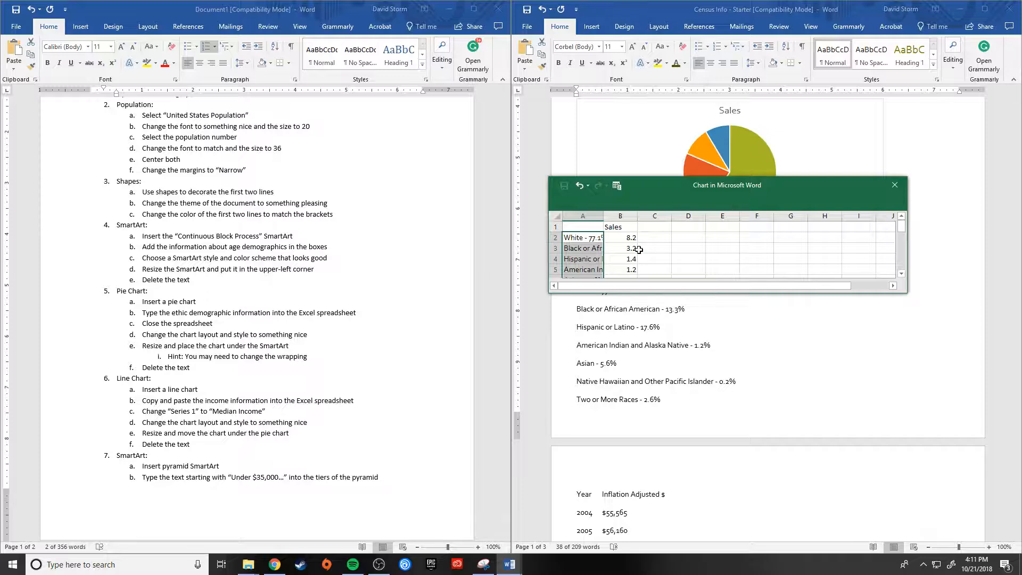
left_click(592, 240)
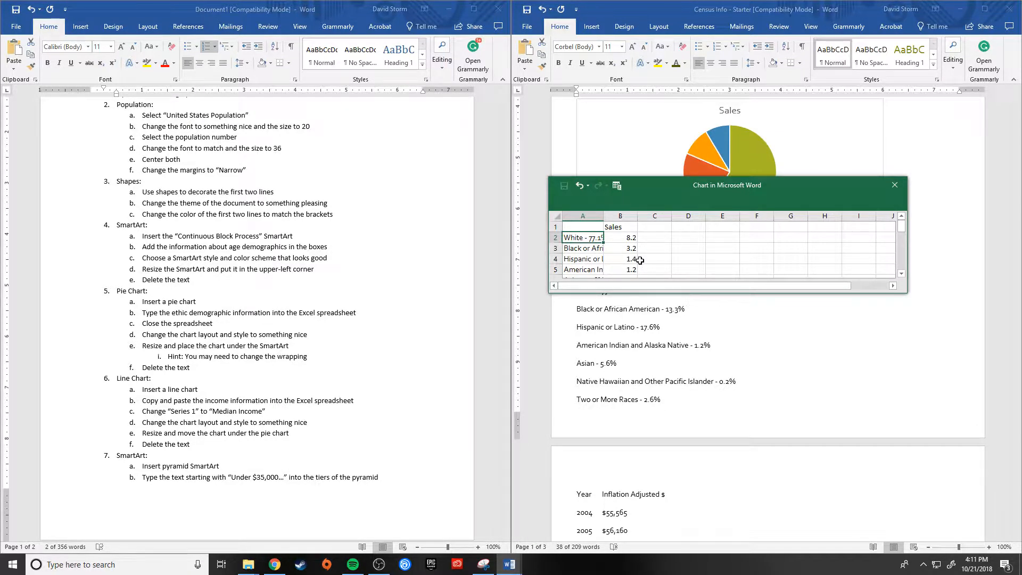
key("ctrl+z")
Step: Move the chart spreadsheet clear of the ethnic demographic lines and enter the labels White and Black or African American in cells A2 and A3
left_click_drag(672, 190, 692, 164)
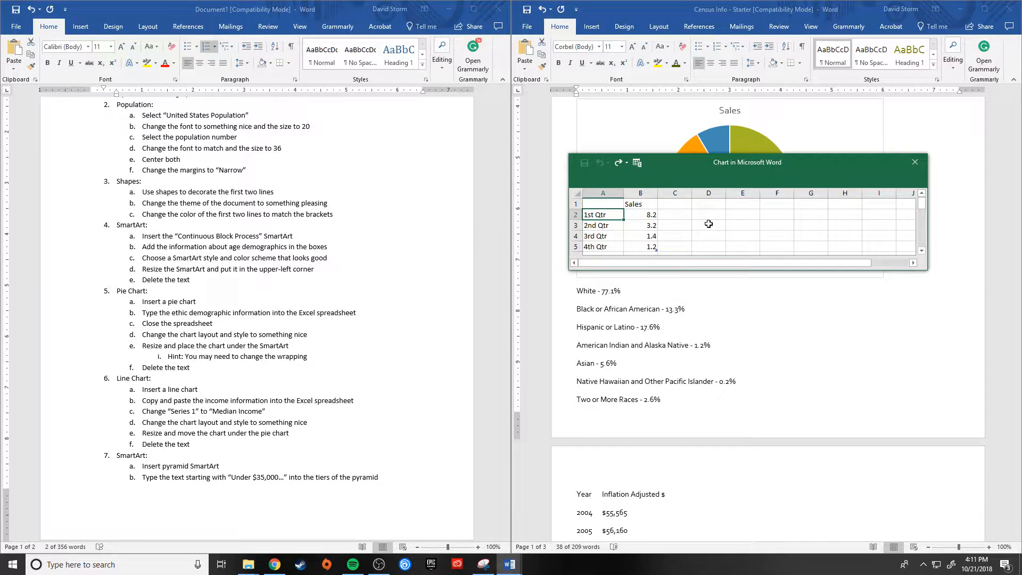
type("White")
key("Return")
type("Blac")
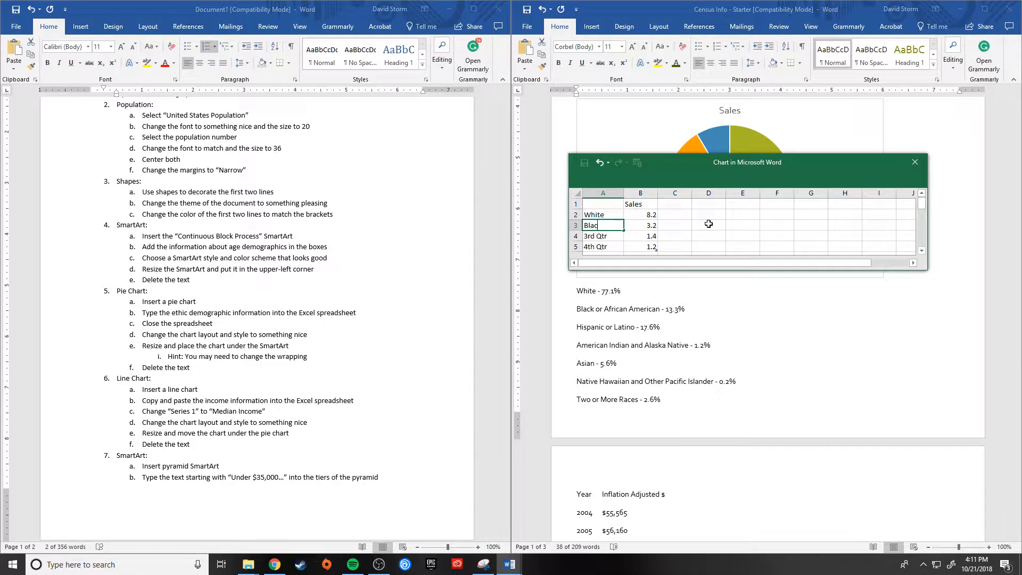
type("k or African American")
key("Return")
Step: Enter the label Hispanic or Latino in cell A4 of the chart spreadsheet
type("Hi")
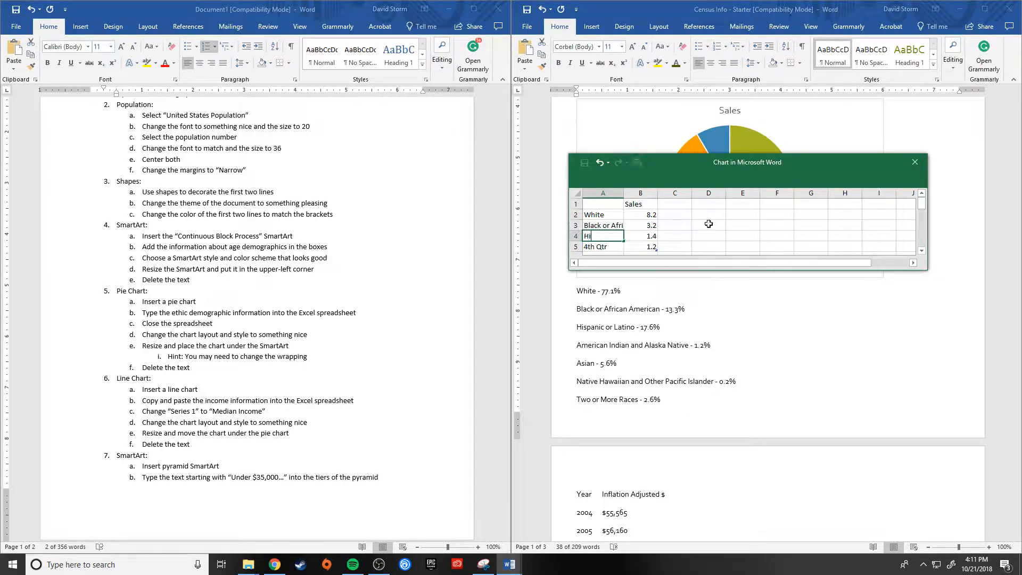
type("spanic or Latino")
key("Return")
Step: Enter American Indian and Alaska Native in cell A5 of the chart spreadsheet, with 1.2 beside it in B5
type("Amer")
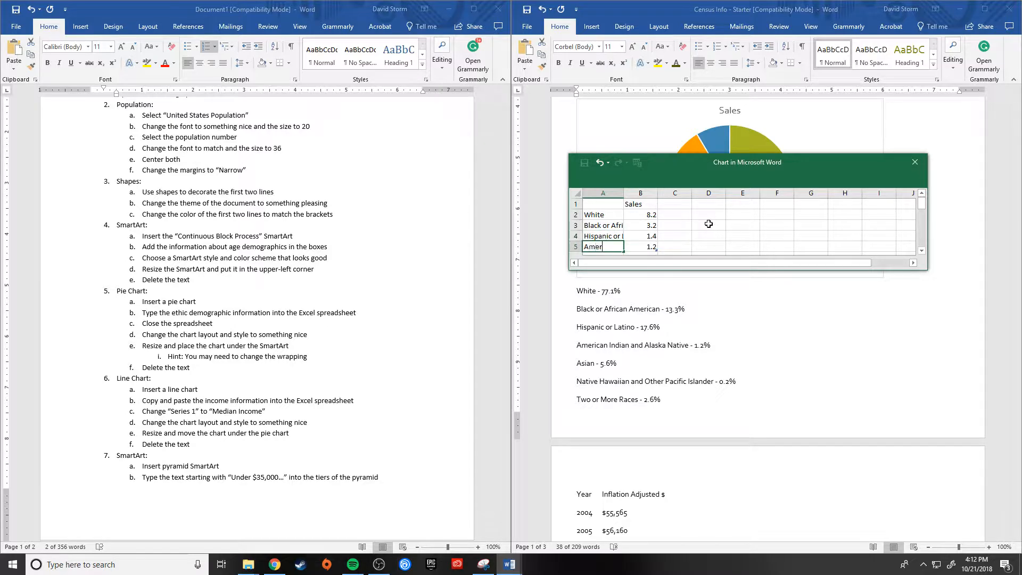
type("ican Indian and Alaska Native")
key("Tab")
type("1.2")
key("Return")
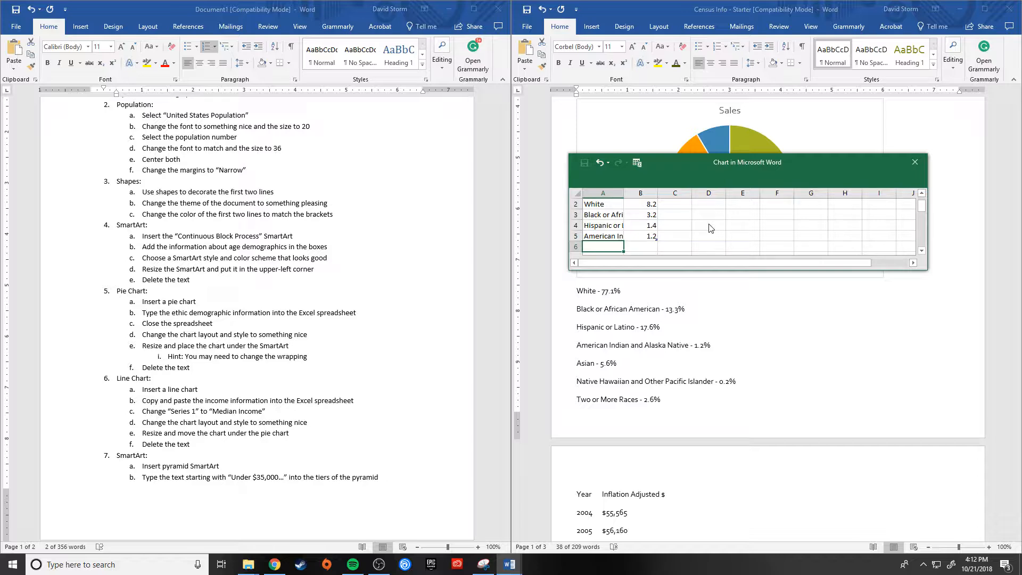
Step: Enter the labels Asian and Native Hawaiian and Other Pacific Islander in cells A6 and A7
type("Asio")
type("n")
key("Return")
type("Native Hawa")
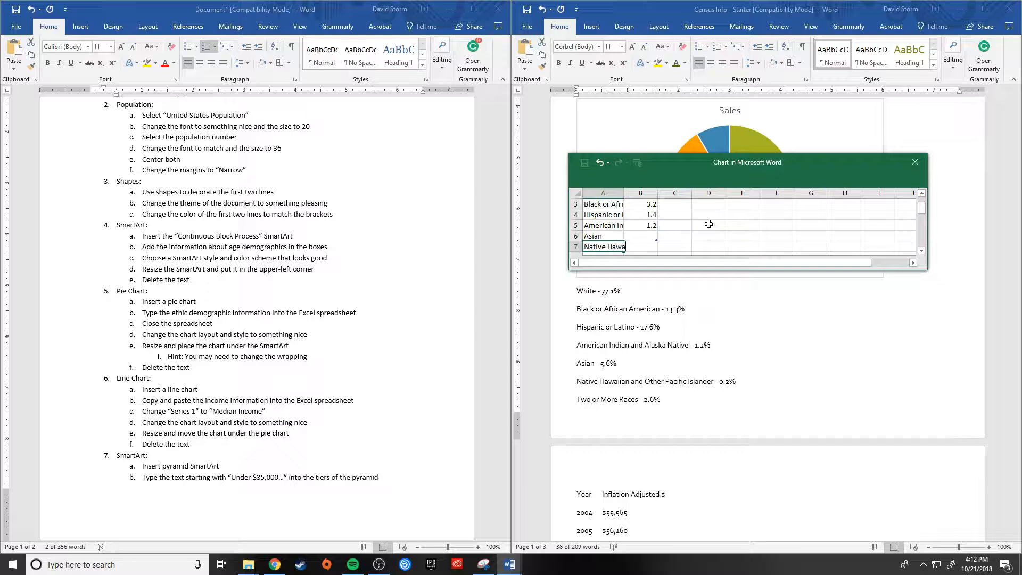
type("iian and Other Pacific Islande")
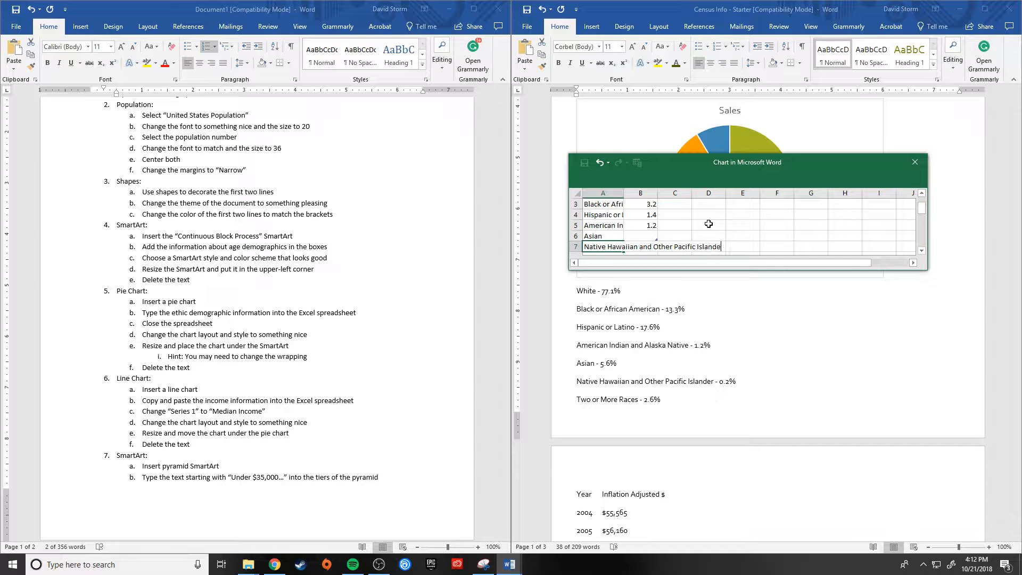
type("r")
key("Return")
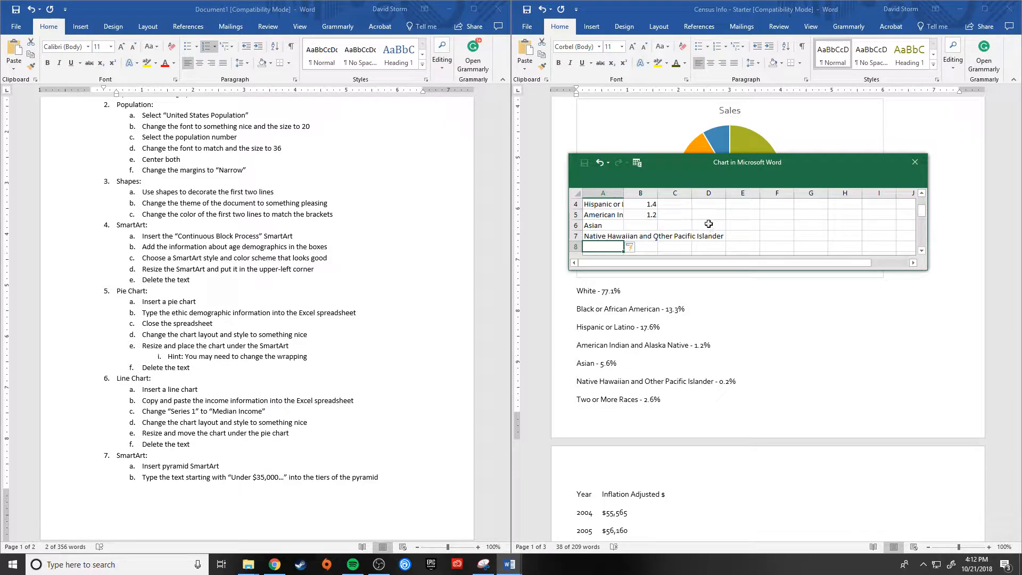
Step: Enter the label Two or More Races in cell A8 of the chart spreadsheet
type("Two or More Races")
left_click(714, 224)
Step: Enter 13.3, 17.6, 1.2, 5.6 and 0.2 in cells B2 through B6 of the Sales column
scroll(724, 229, "up", 1)
left_click(643, 216)
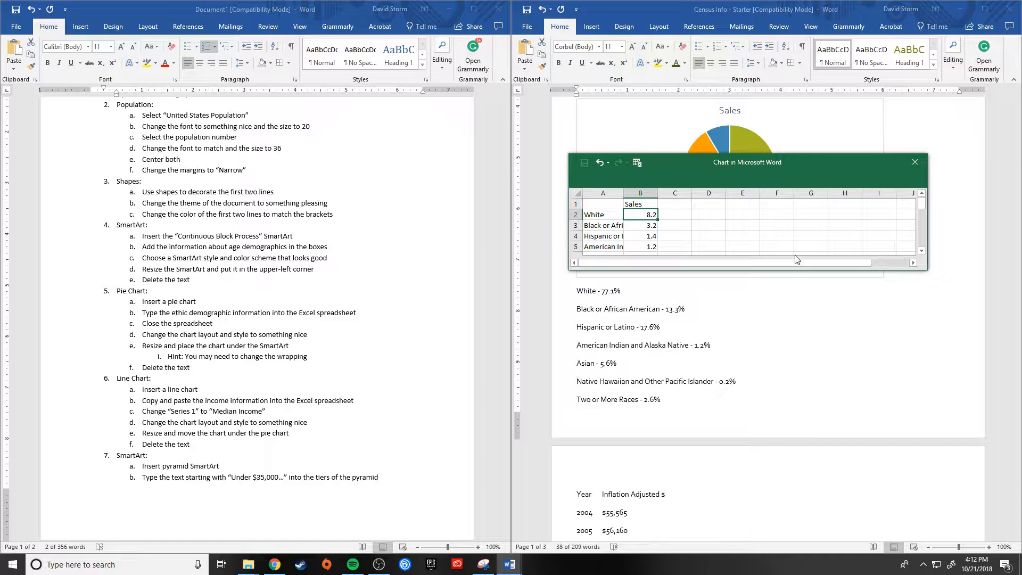
type("13.3")
key("Return")
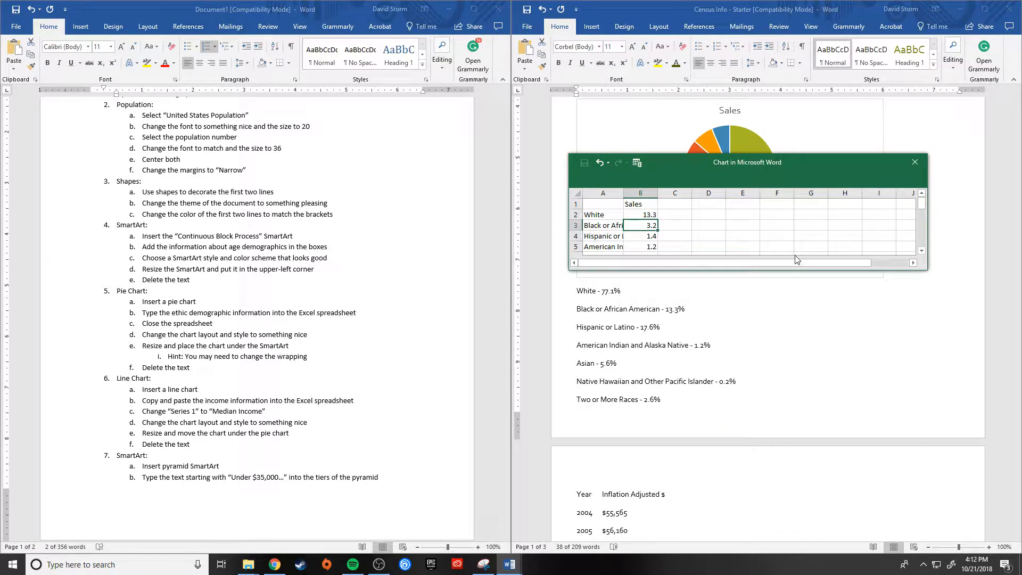
type("17.6")
key("Return")
type("1.2")
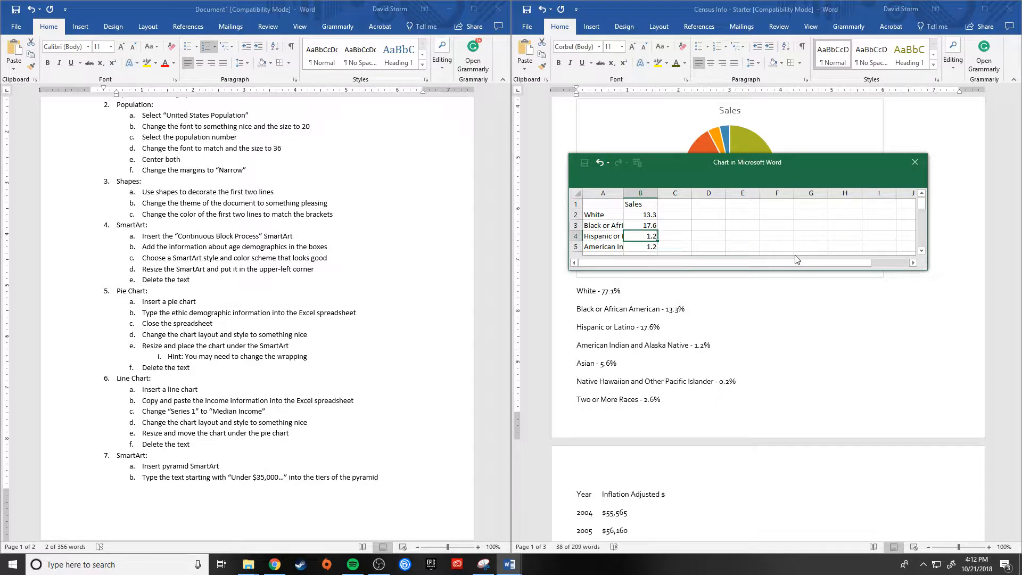
key("Return")
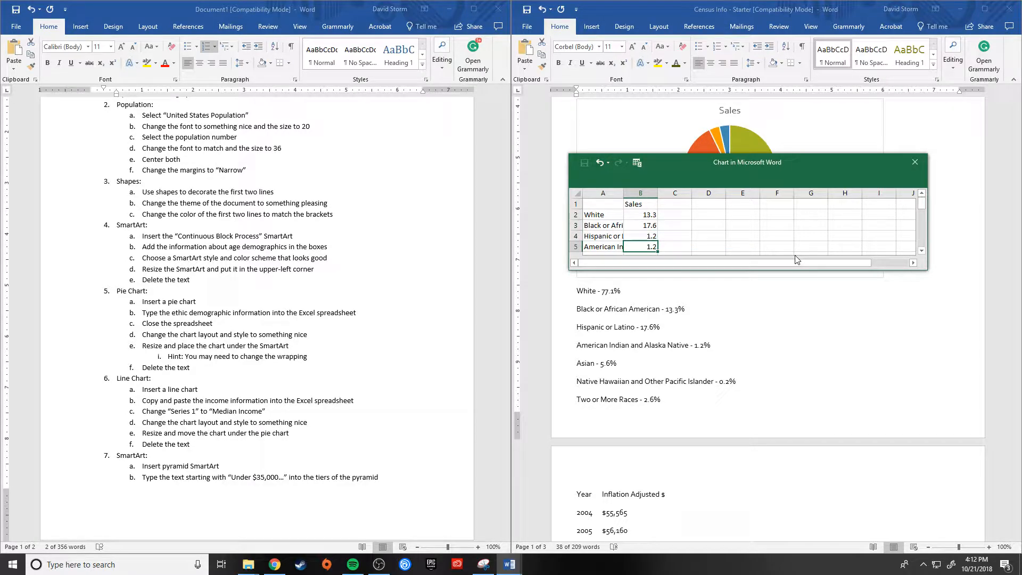
type("5.6")
key("Return")
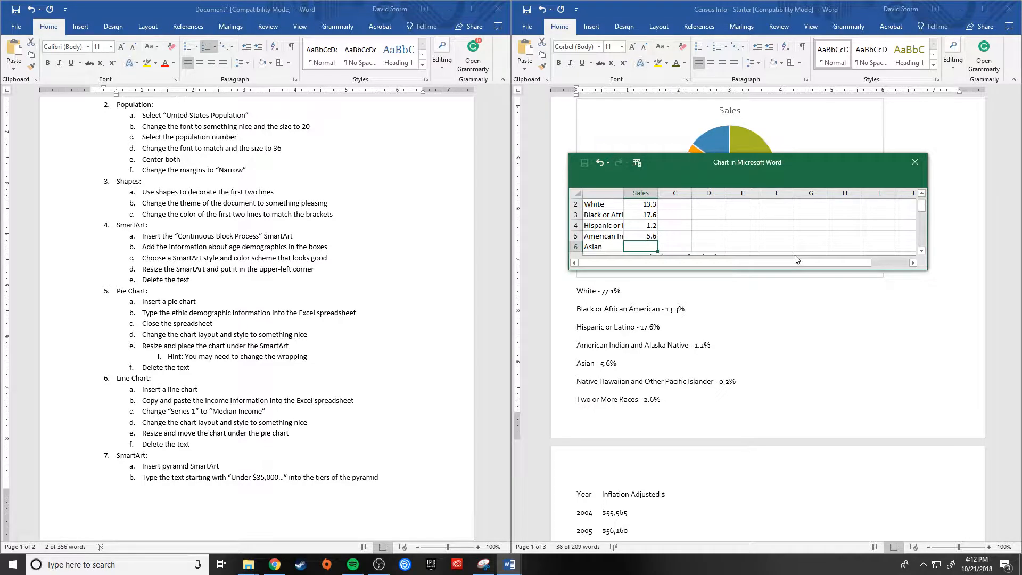
type("0.2")
key("Return")
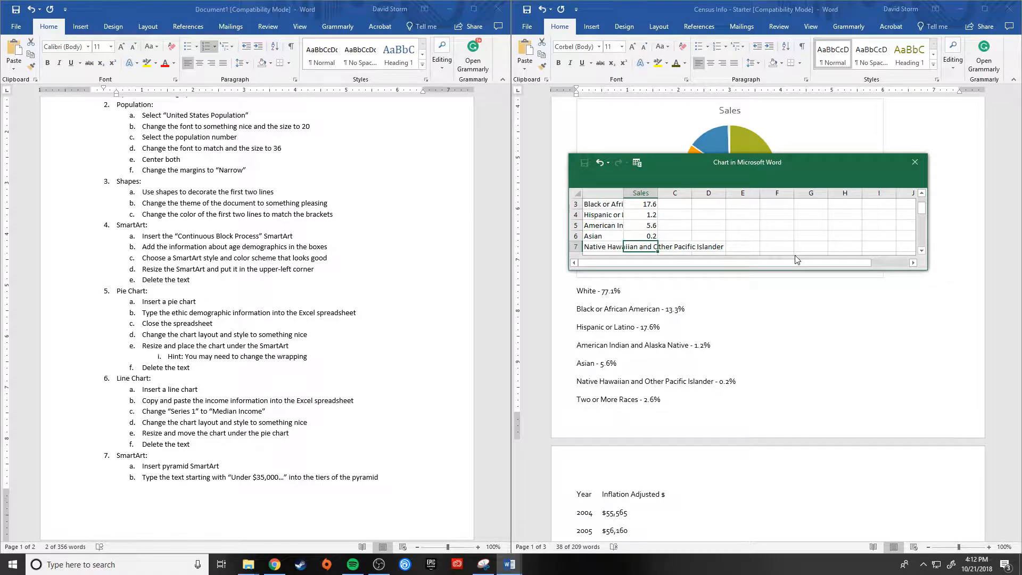
Step: Set the values for White, Black or African American, and Hispanic or Latino to 77.1, 13.3 and 17.6 in cells B2 to B4
key("Up")
key("Up")
key("Up")
key("Up")
key("Up")
key("Up")
key("Down")
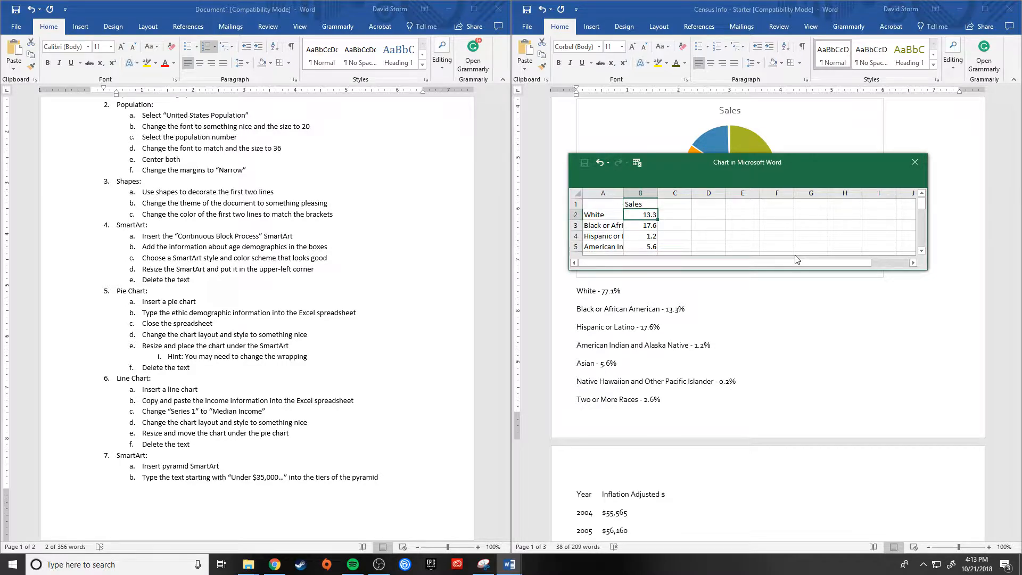
type("77.1")
key("Return")
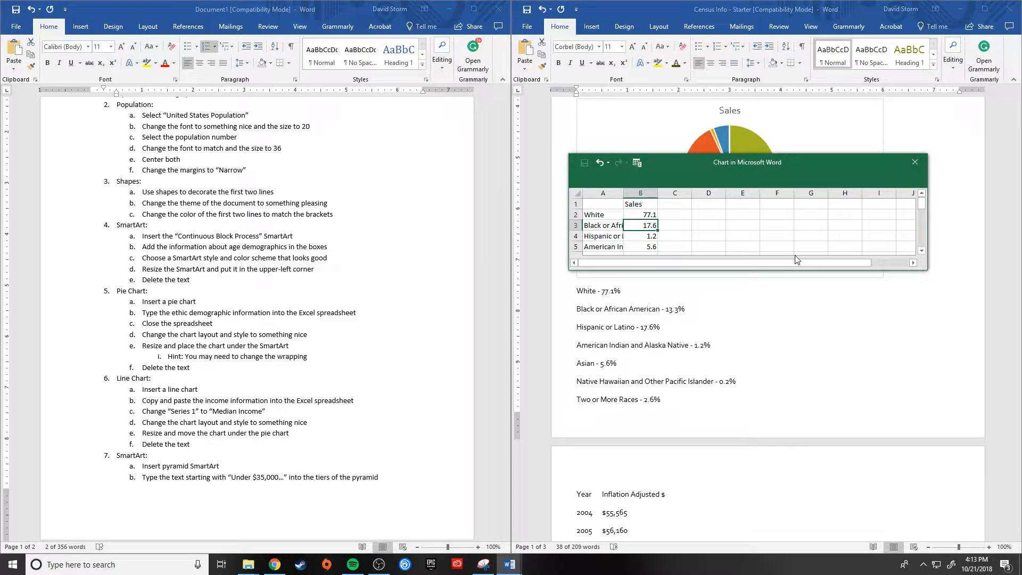
type("13.3")
key("Return")
type("17.6")
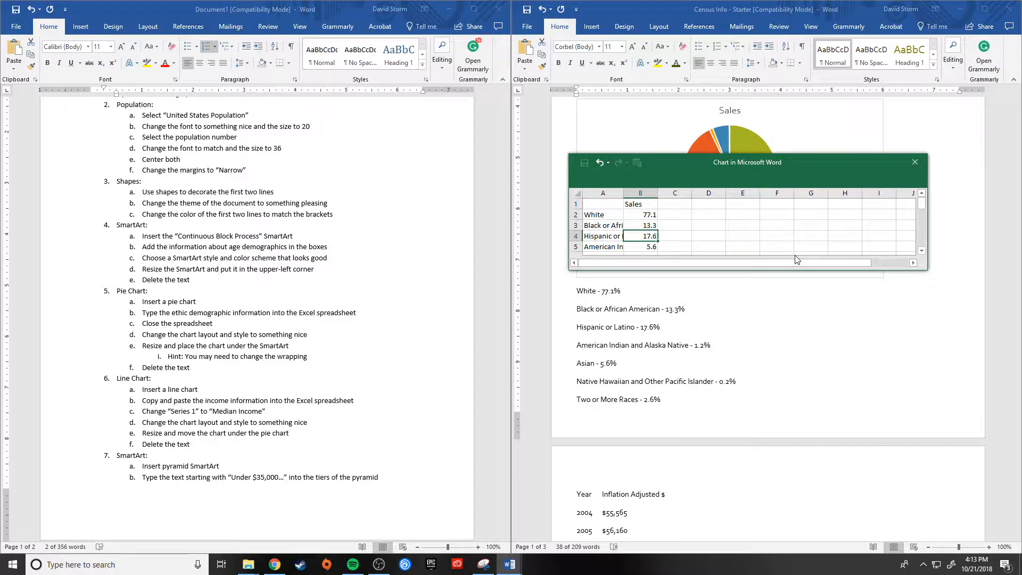
key("Return")
Step: Set the American Indian and Alaska Native, Asian, and Native Hawaiian and Other Pacific Islander values to 1.2, 5.6 and 0.2 in B5 to B7
type("1")
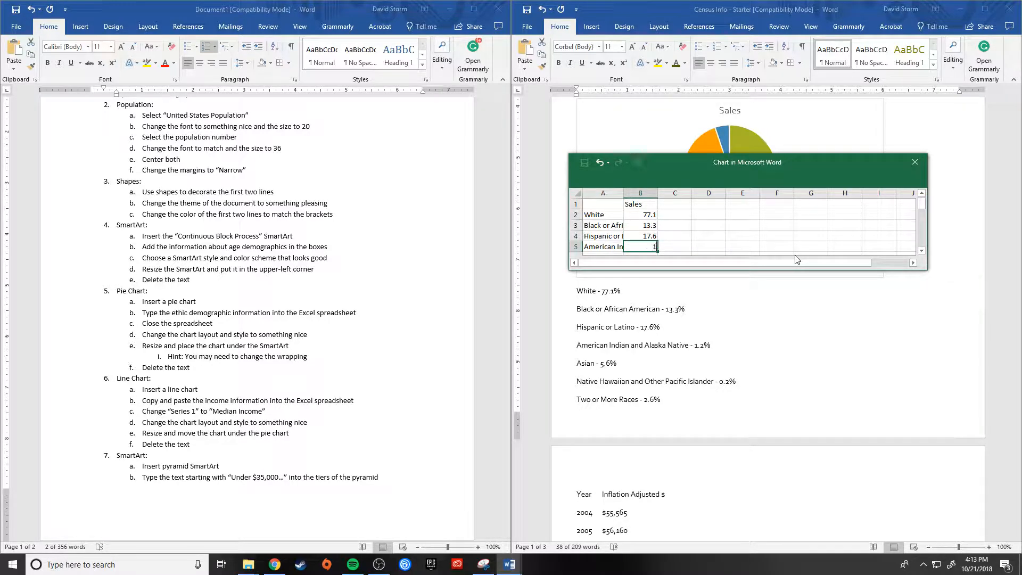
type(".2")
key("Return")
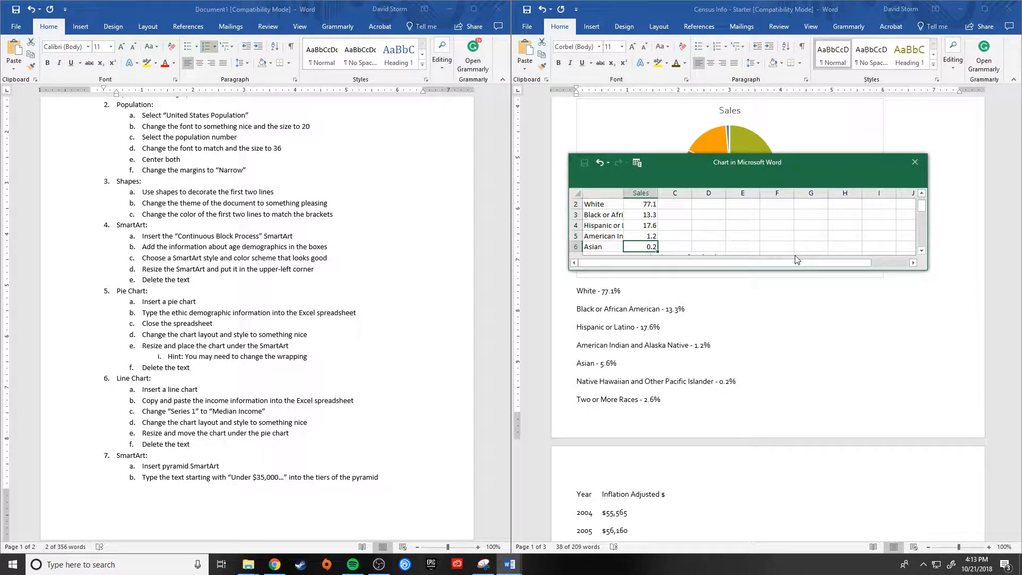
type("5.6")
key("Return")
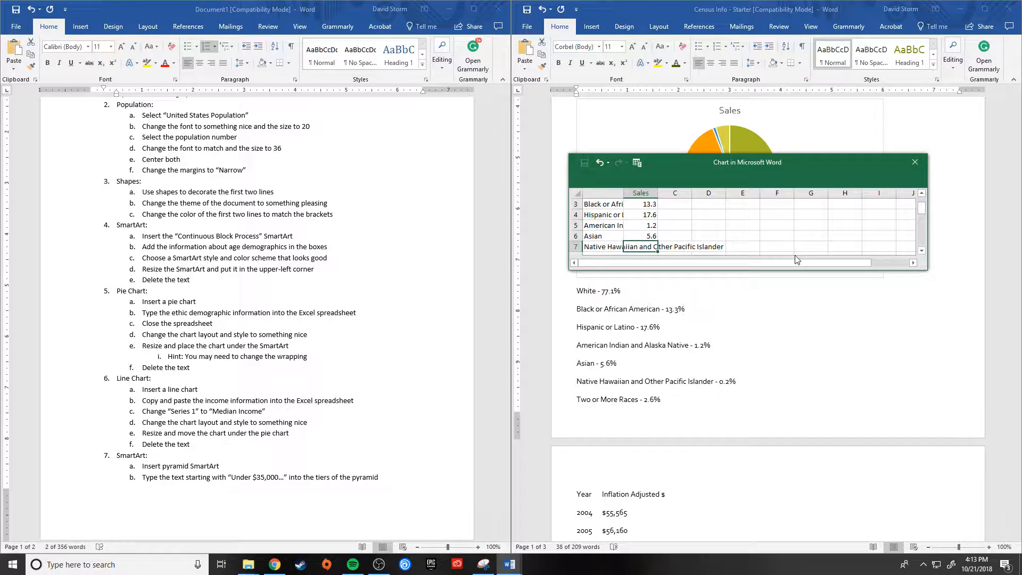
type("0.2")
key("Return")
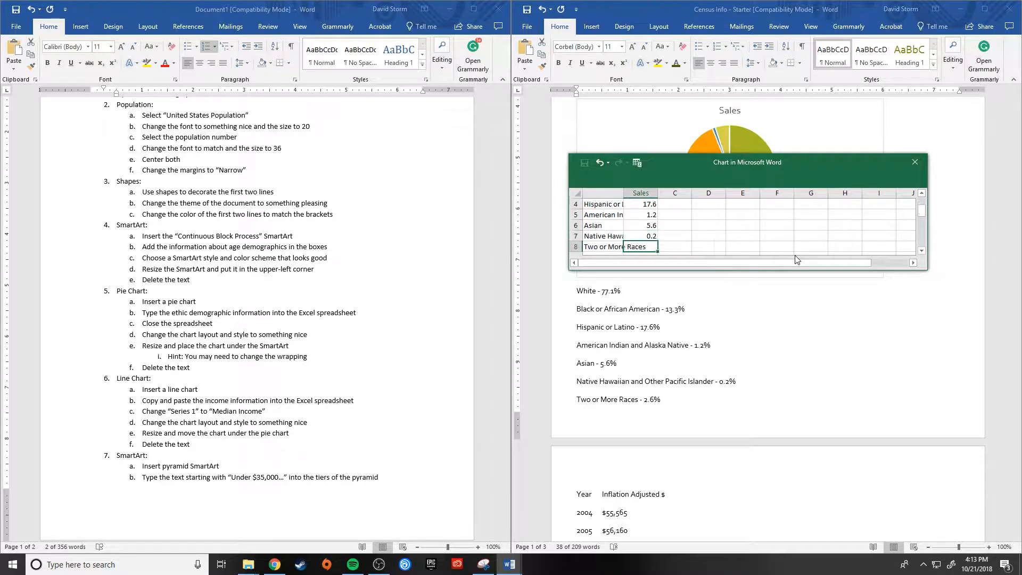
Step: Enter 2.6 for Two or More Races in cell B8 and close the chart spreadsheet
type("2.6")
key("Return")
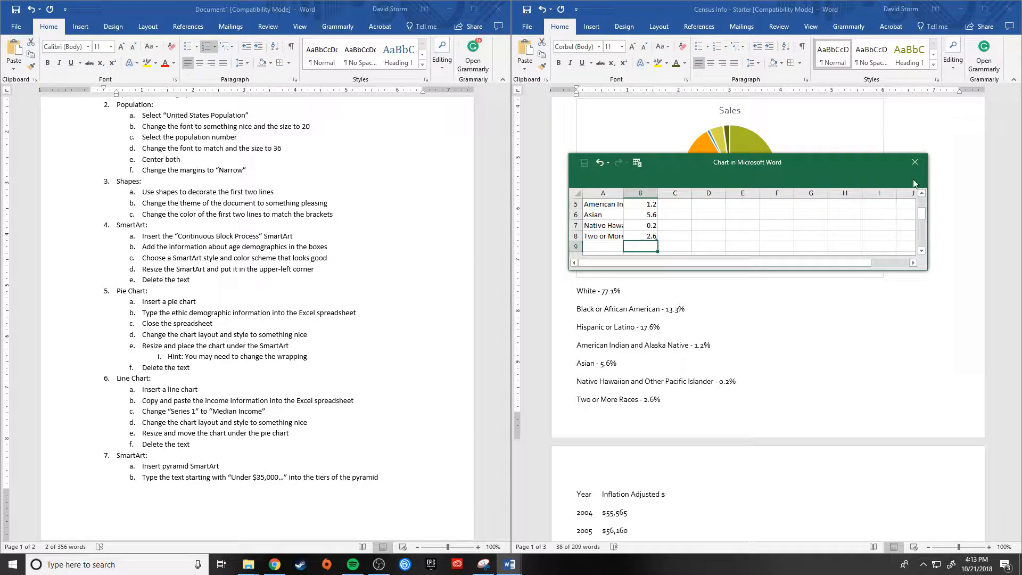
left_click(914, 161)
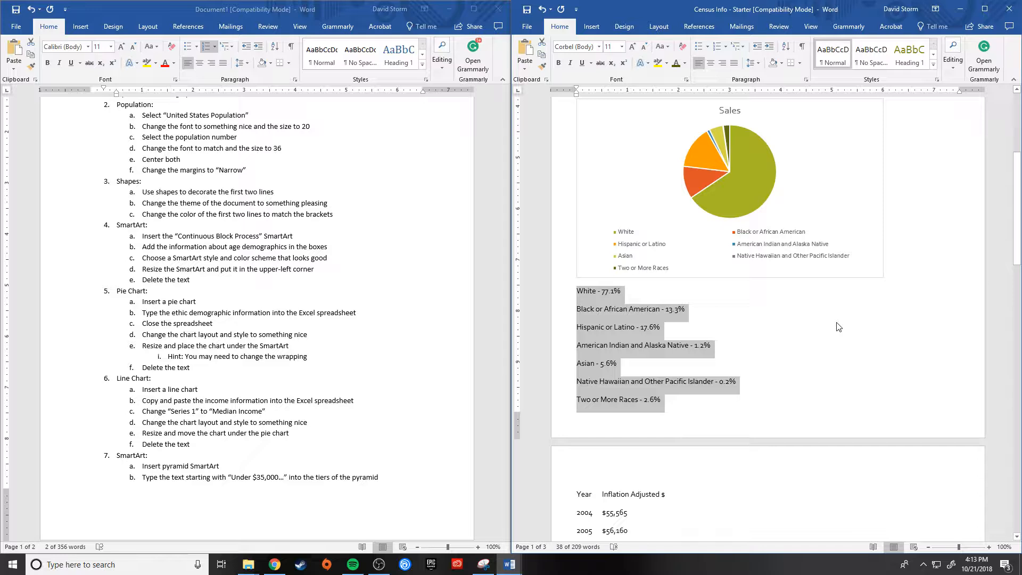
Step: Browse the chart styles for the pie chart and try Style 5
left_click(721, 235)
scroll(798, 239, "up", 3)
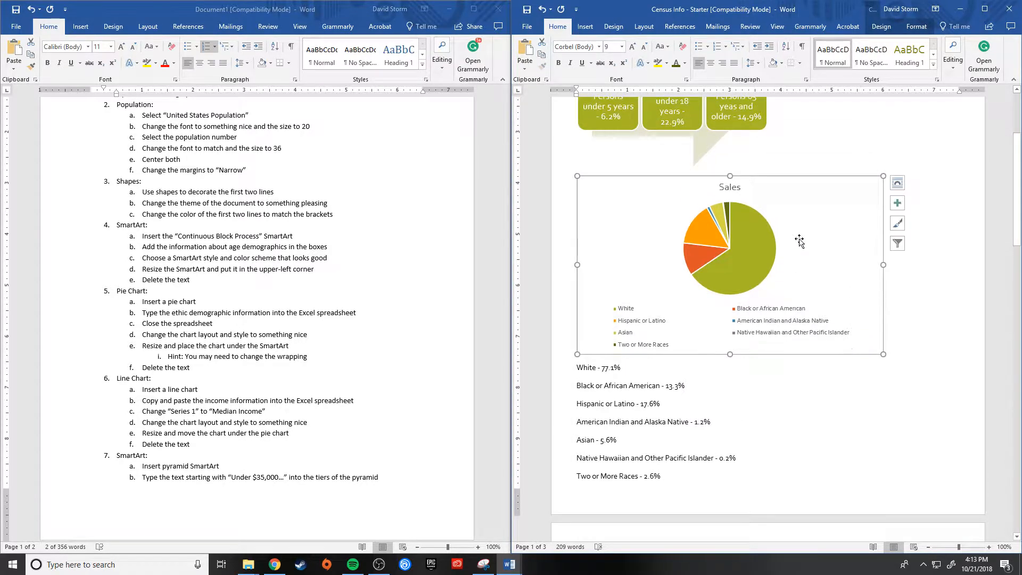
left_click(898, 226)
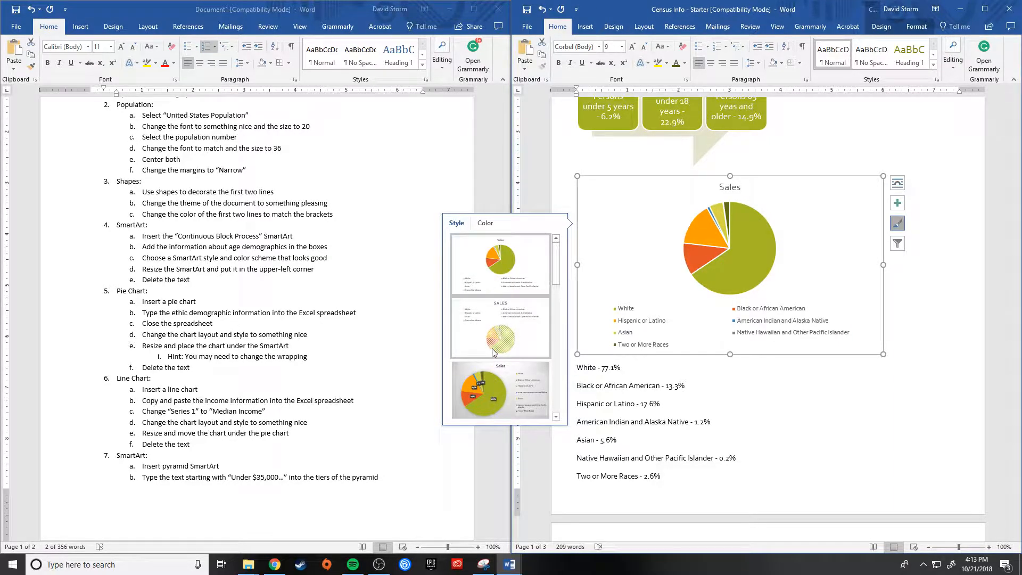
scroll(494, 352, "down", 2)
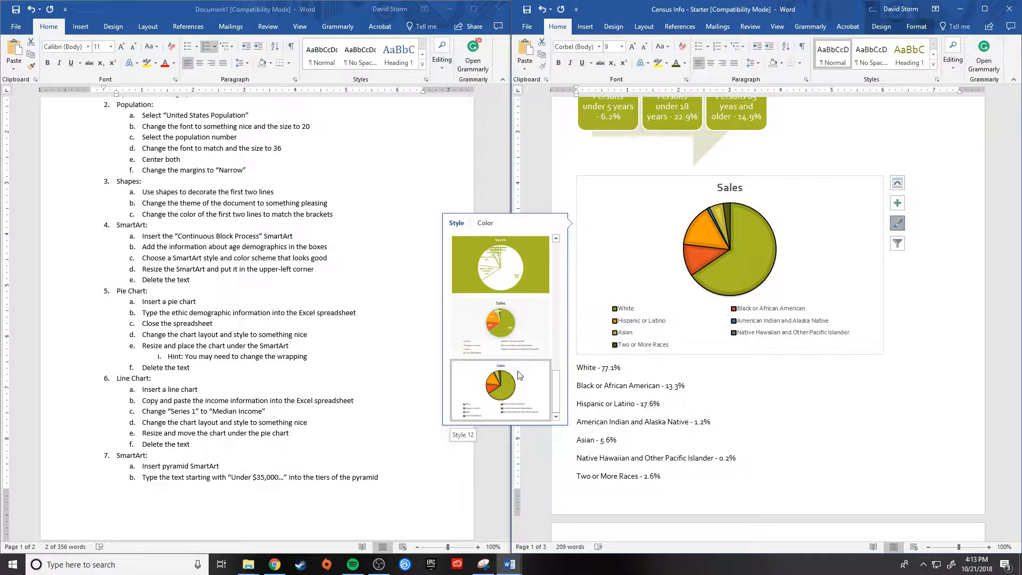
scroll(506, 319, "up", 2)
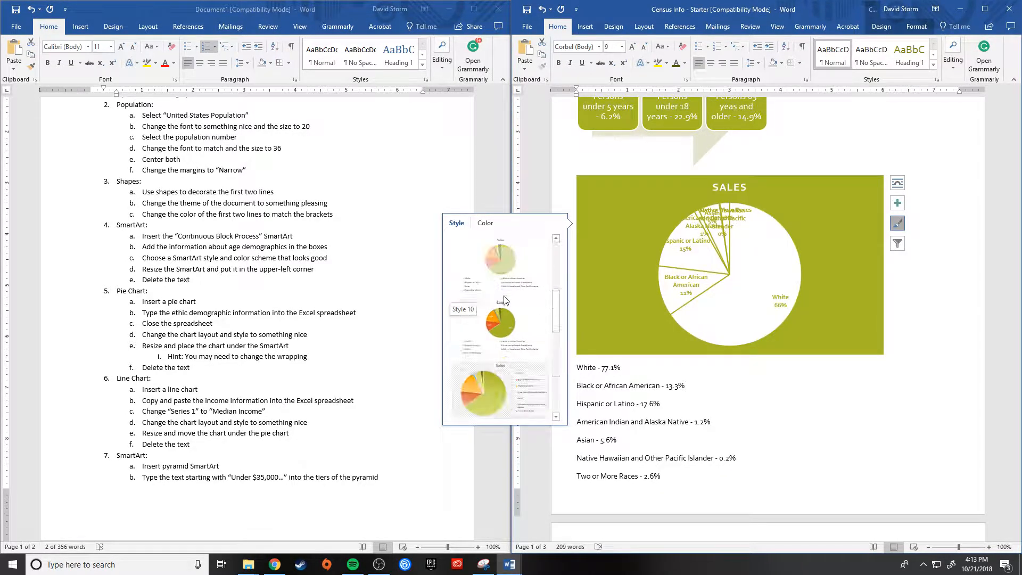
scroll(504, 301, "up", 3)
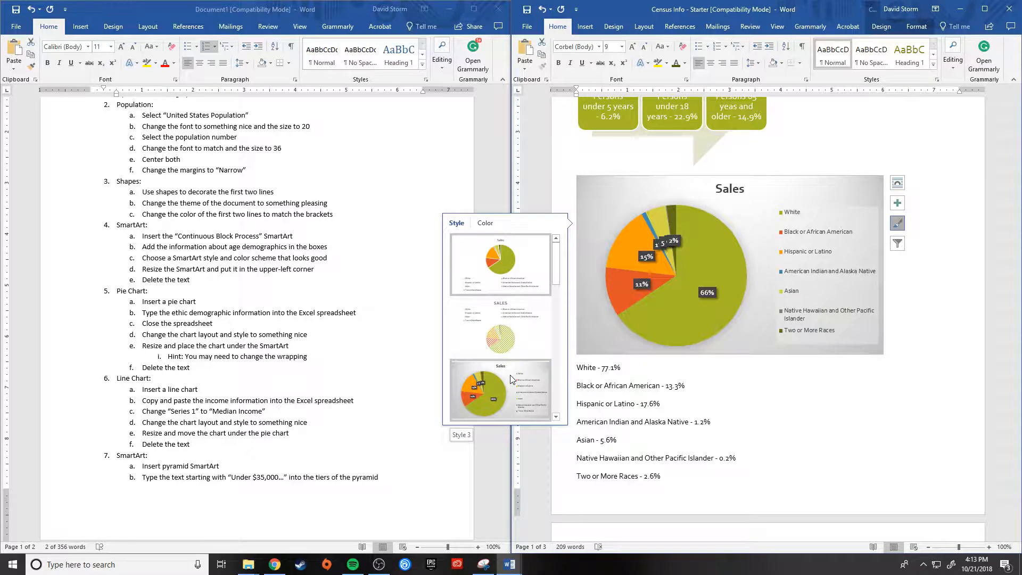
scroll(505, 372, "down", 3)
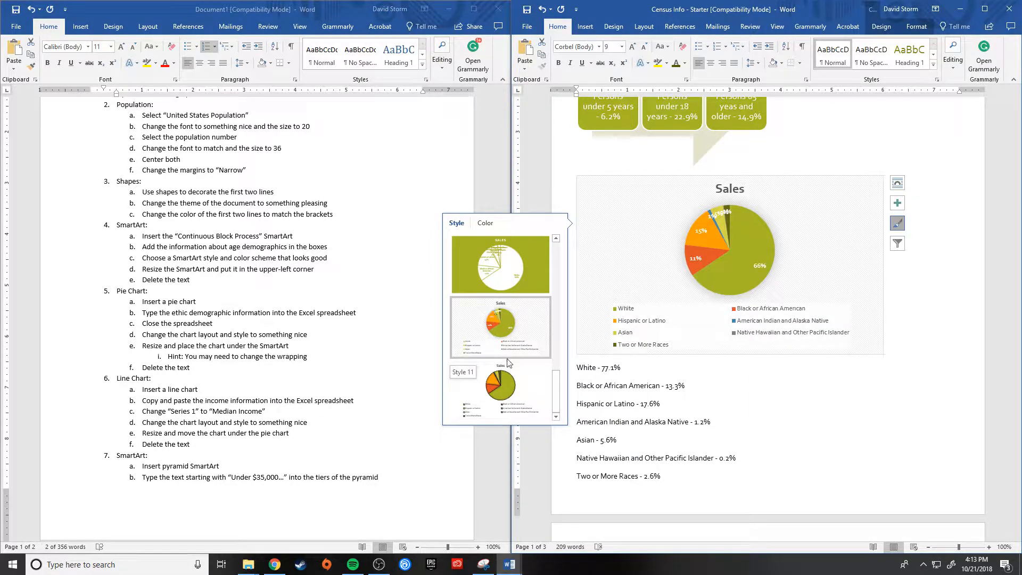
scroll(505, 341, "up", 2)
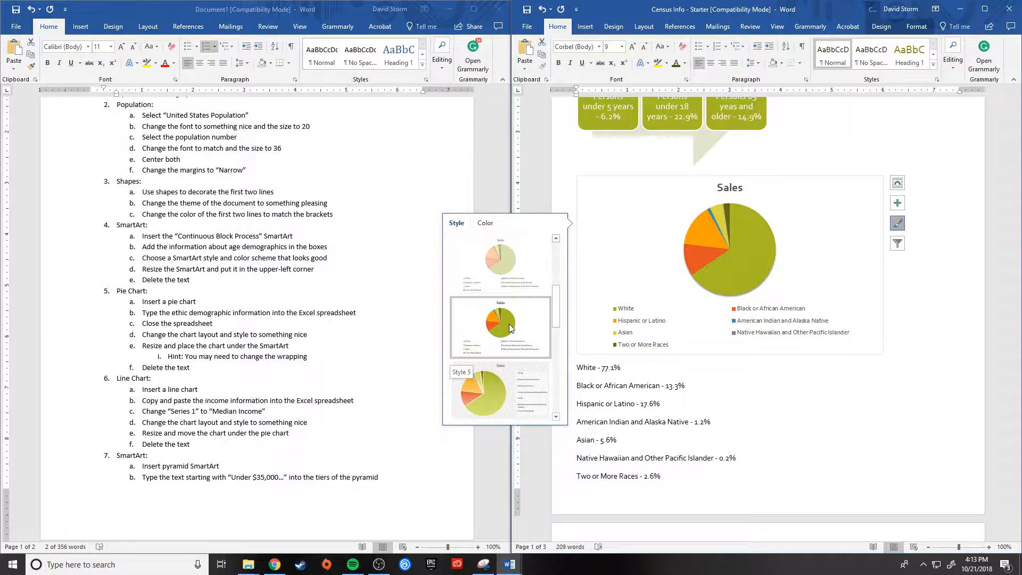
left_click(508, 323)
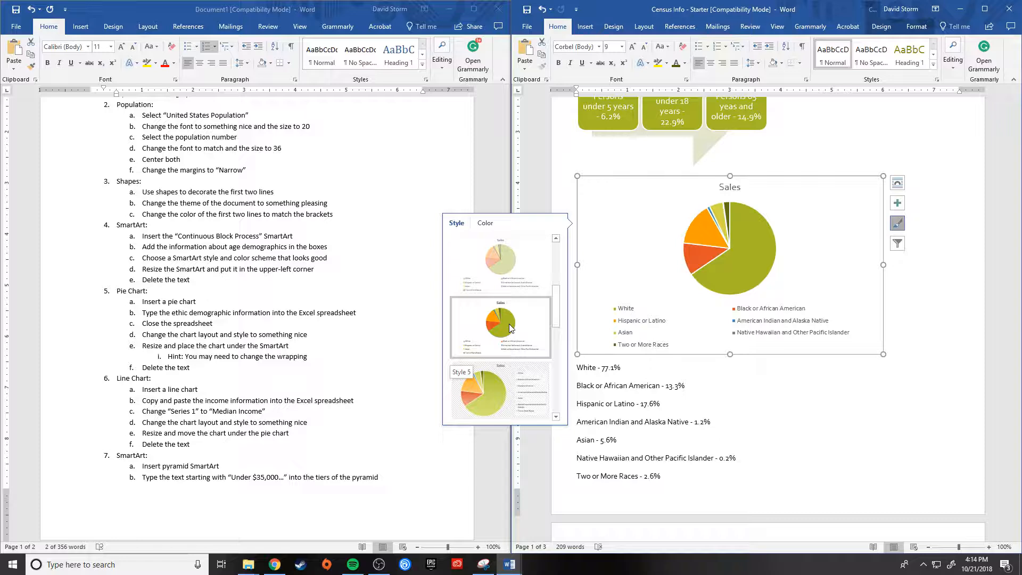
Step: Preview more pie chart styles, open the chart color schemes, and return to the instruction about changing the chart layout and style
scroll(503, 282, "down", 3)
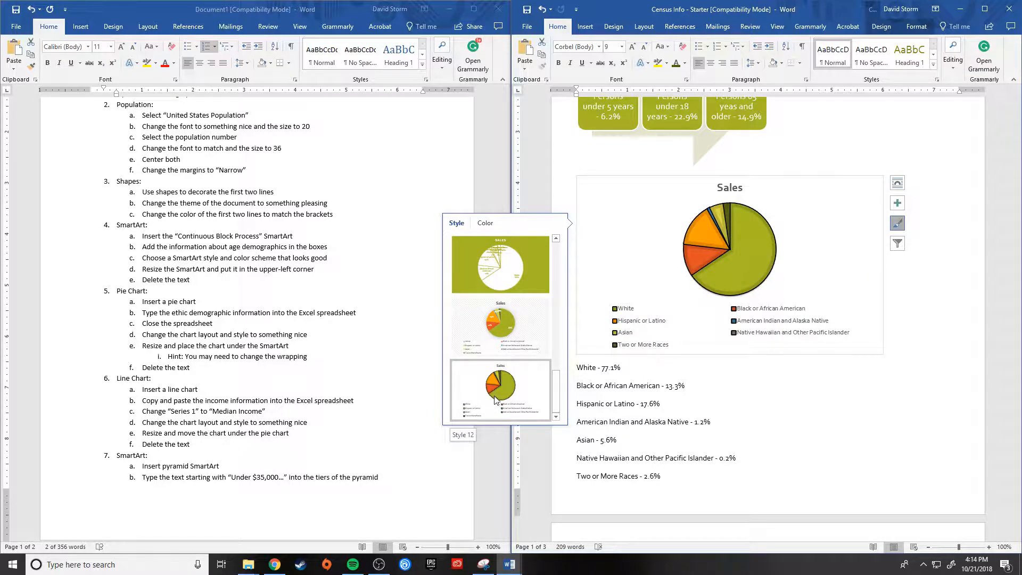
scroll(496, 378, "up", 4)
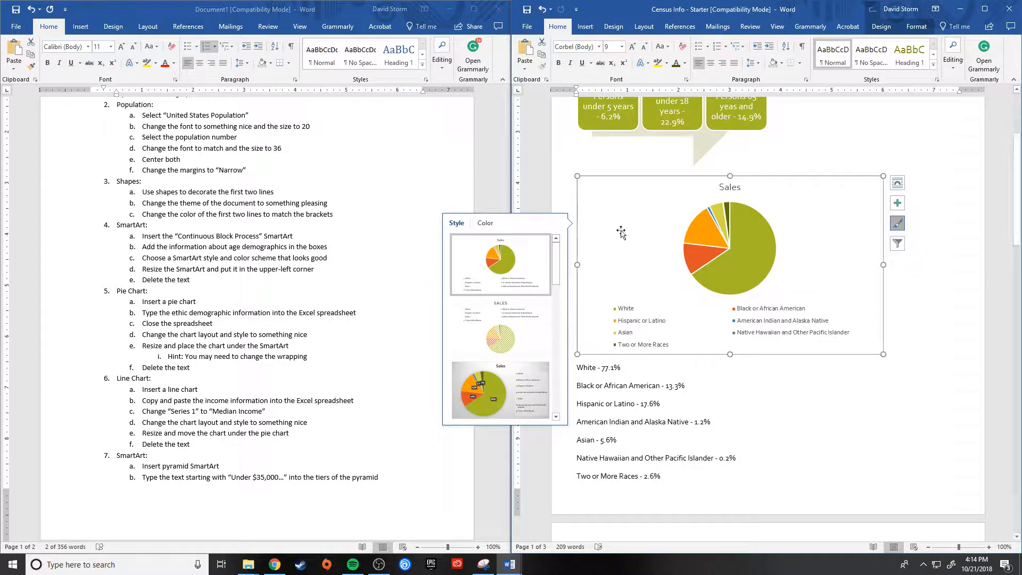
left_click(484, 224)
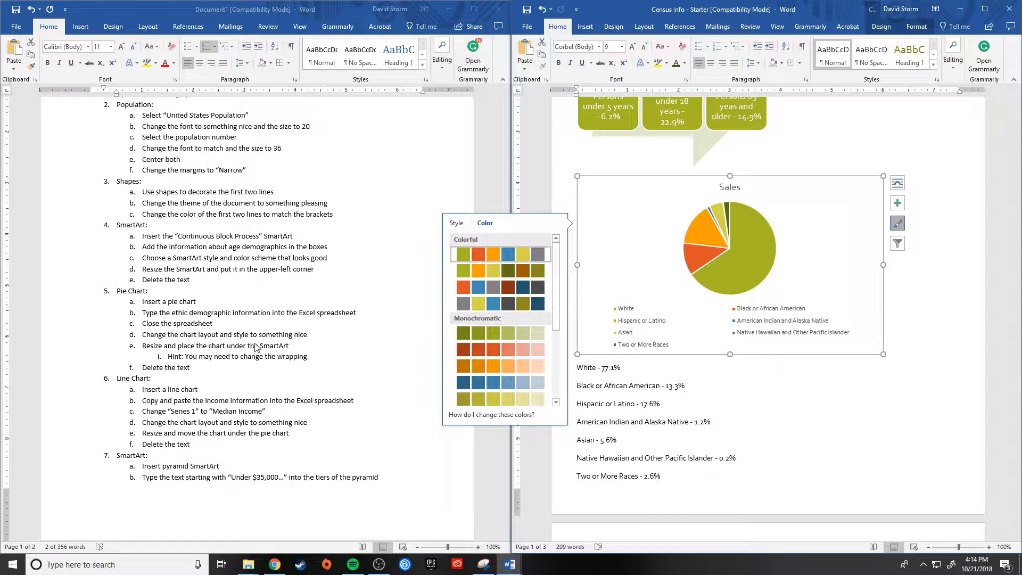
left_click(217, 335)
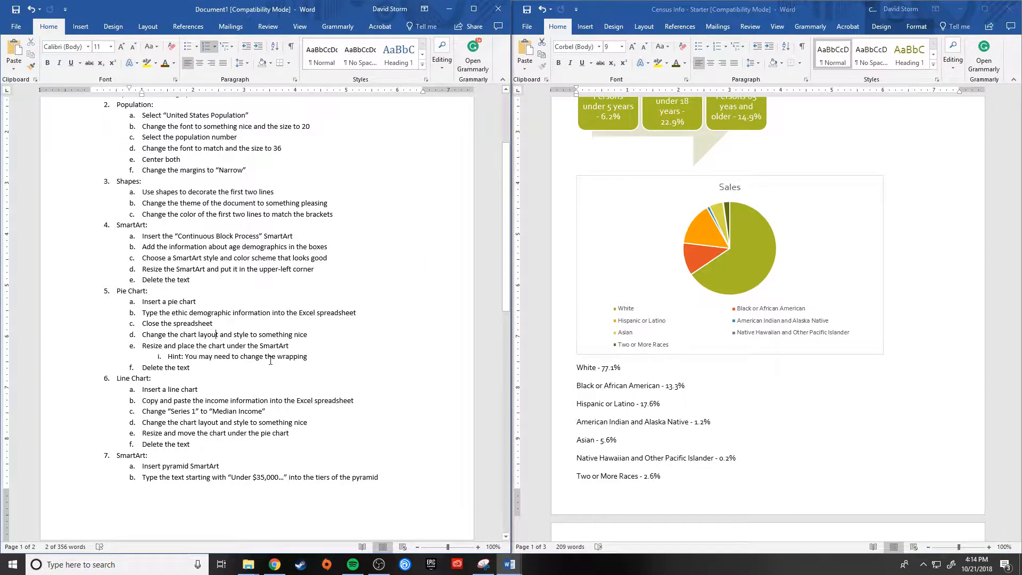
Step: Shrink the pie chart to about the width of the age demographics SmartArt above it
left_click(849, 313)
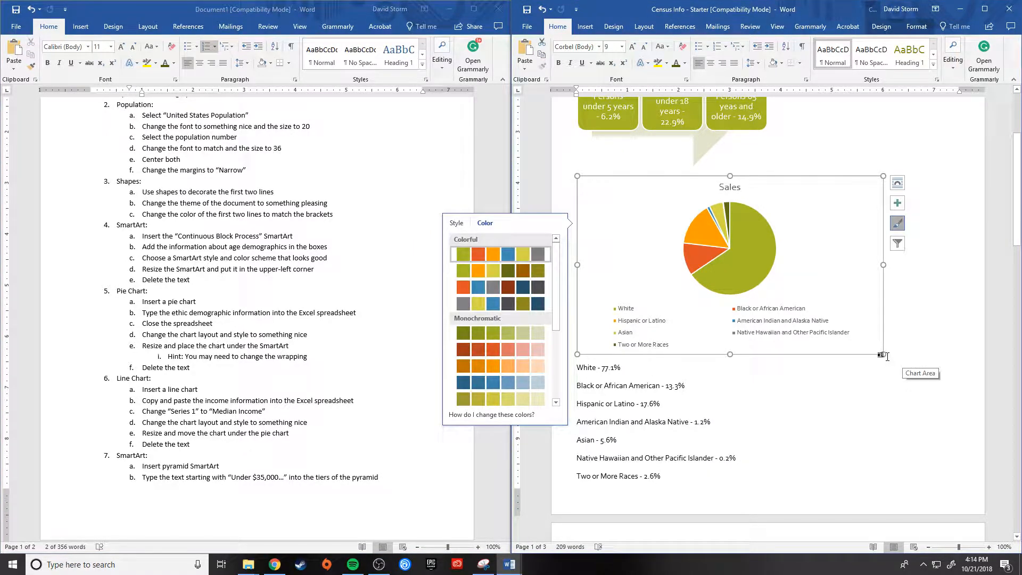
left_click_drag(884, 356, 780, 311)
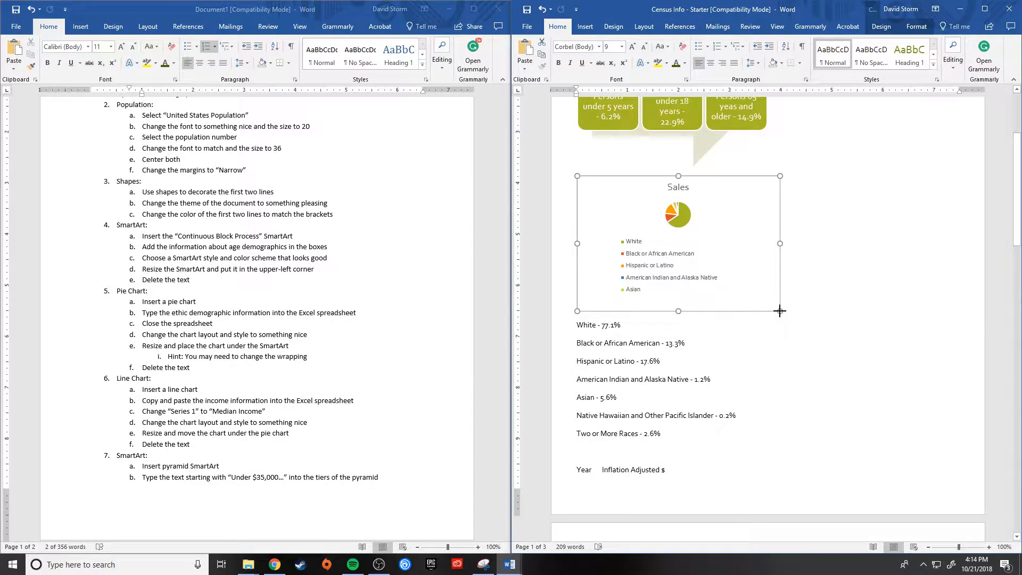
left_click_drag(778, 311, 772, 311)
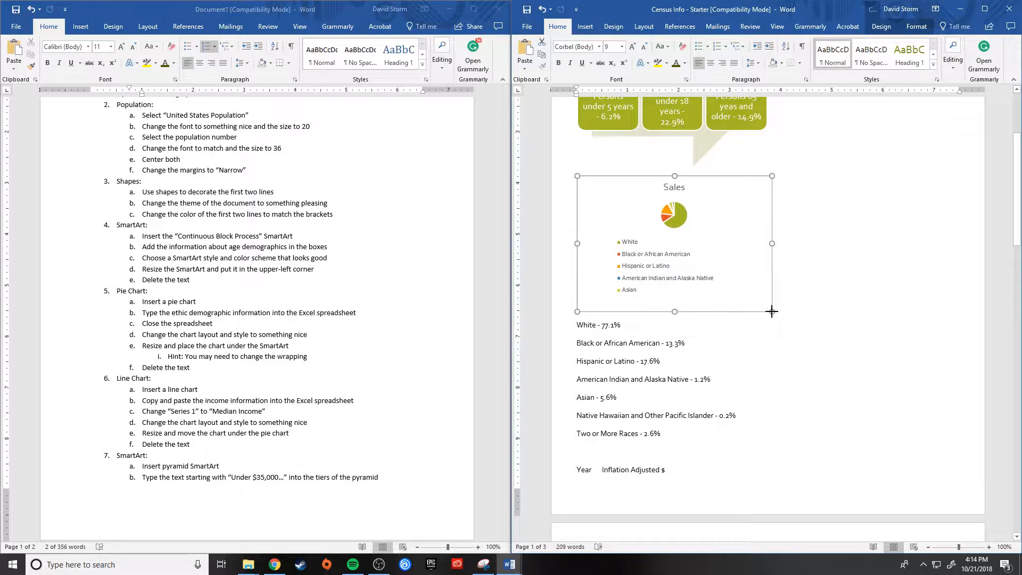
scroll(723, 260, "up", 5)
scroll(722, 261, "down", 4)
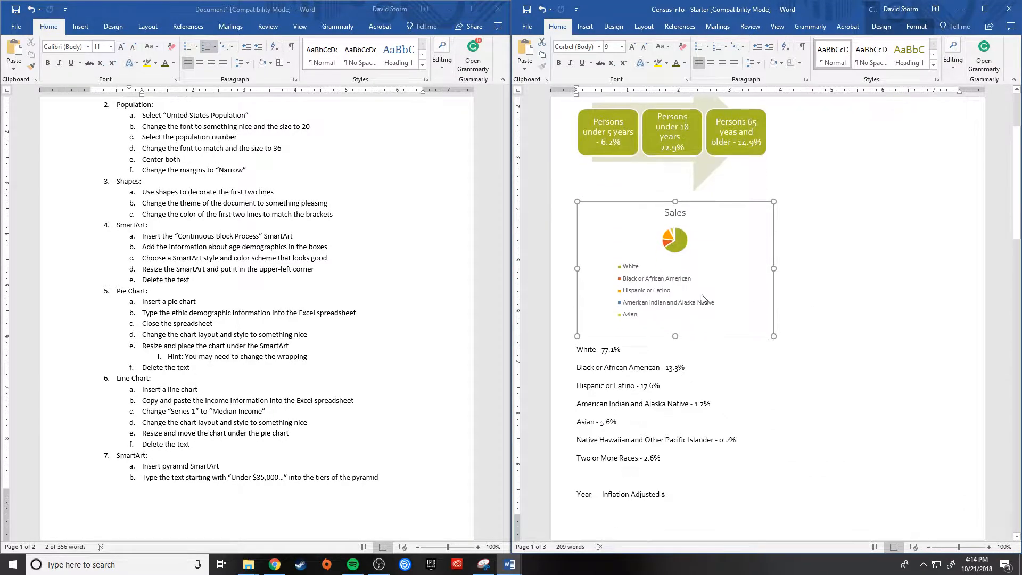
Step: Apply the pie chart style with a hatched grey background, gradient slices and the legend beside the pie
left_click(722, 262)
left_click(759, 273)
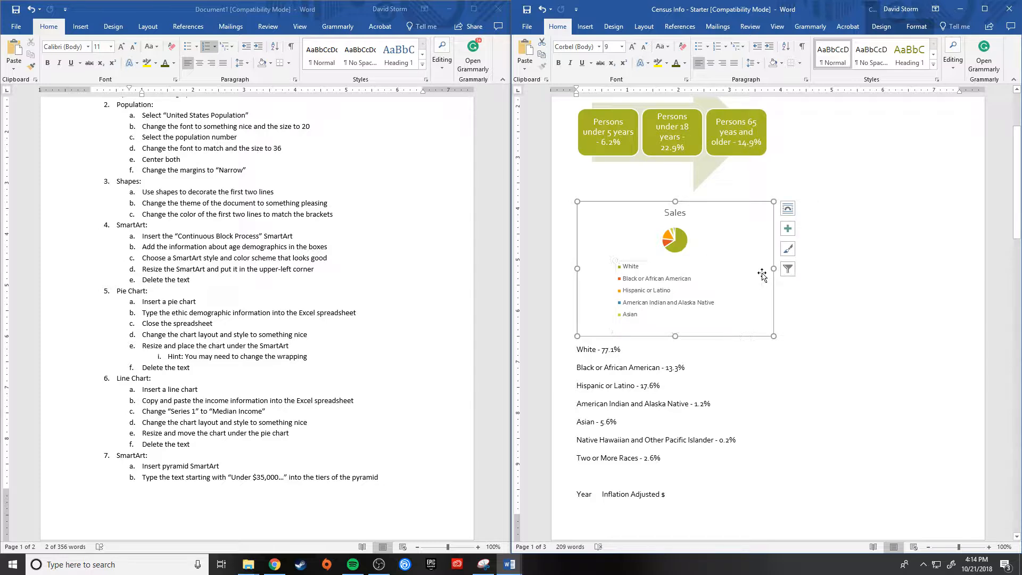
left_click(789, 249)
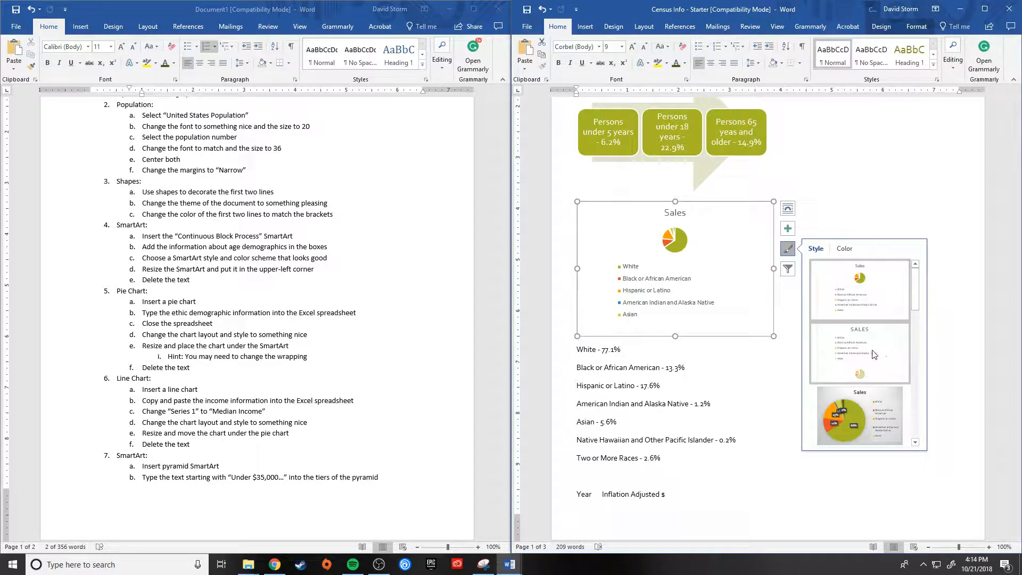
scroll(868, 373, "down", 2)
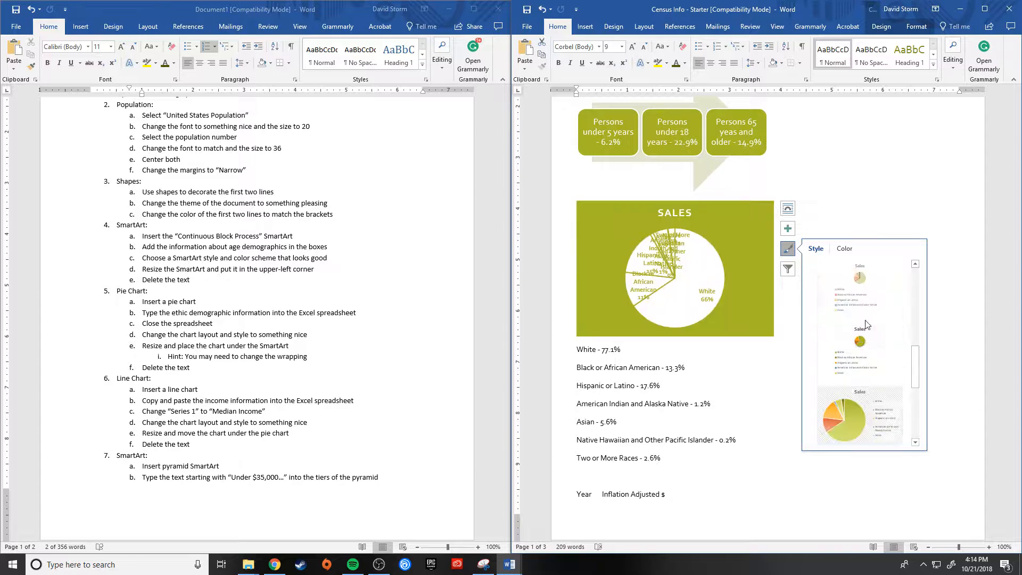
left_click(865, 412)
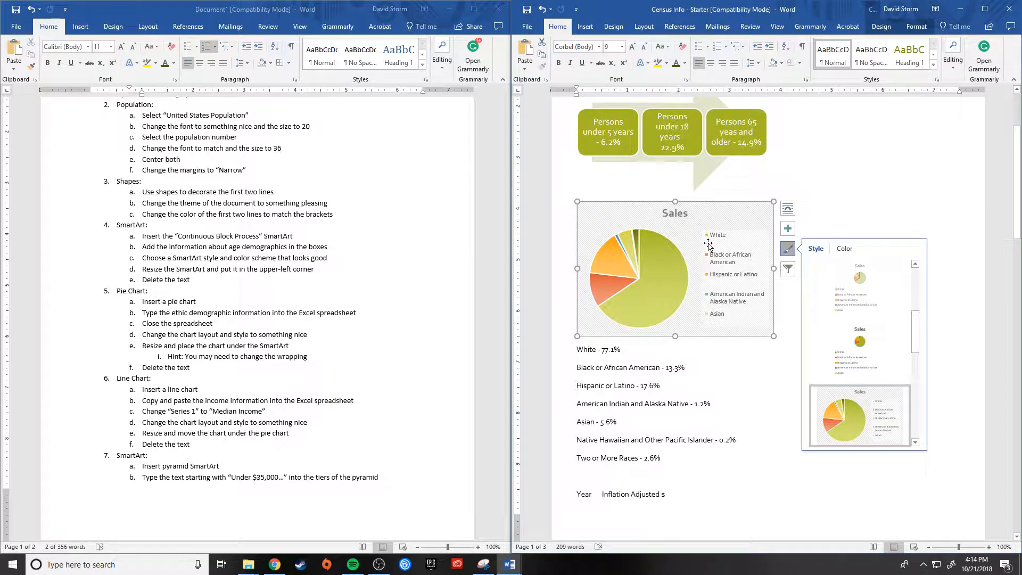
Step: Delete the ethnic demographics text lines, from White to Two or More Races, below the pie chart
left_click(818, 183)
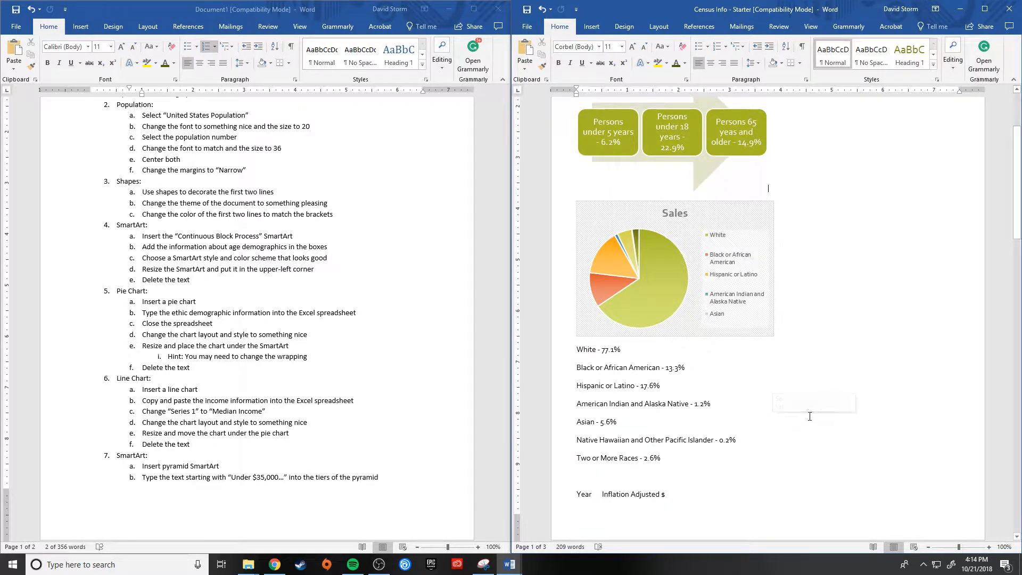
left_click_drag(672, 459, 551, 351)
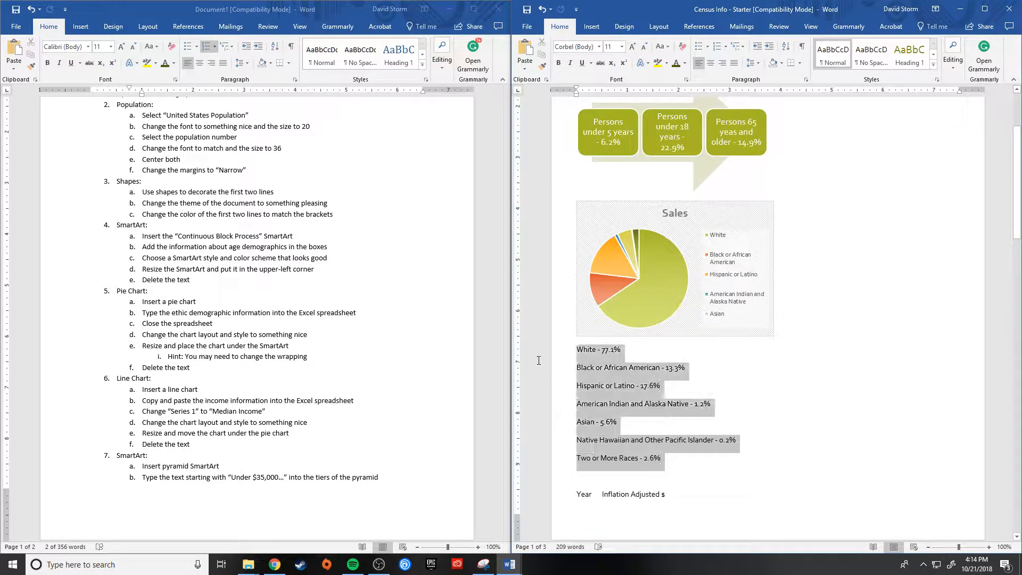
key("Delete")
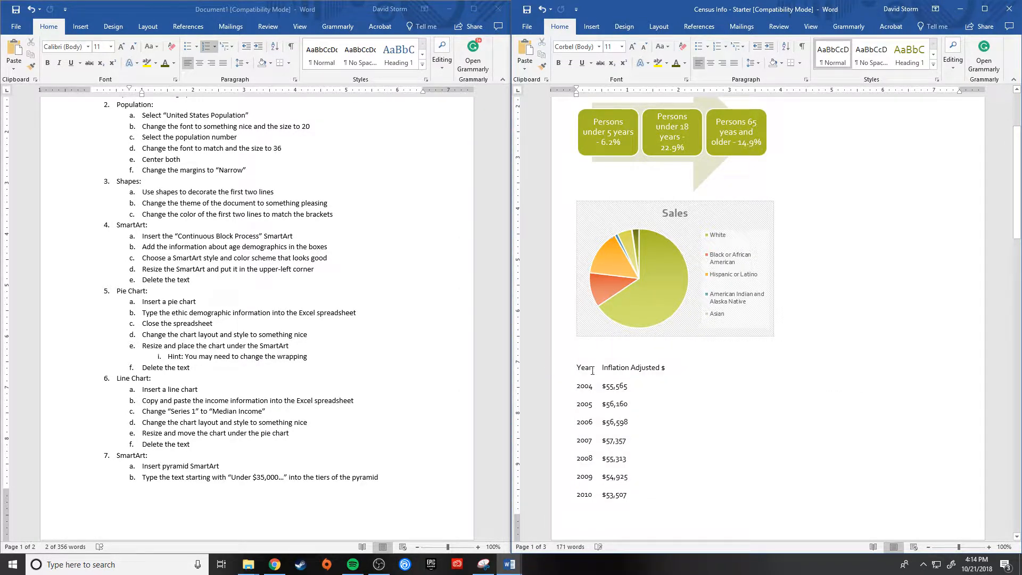
Step: Insert a basic Line chart on the blank line between the pie chart and the yearly income list
scroll(593, 371, "down", 5)
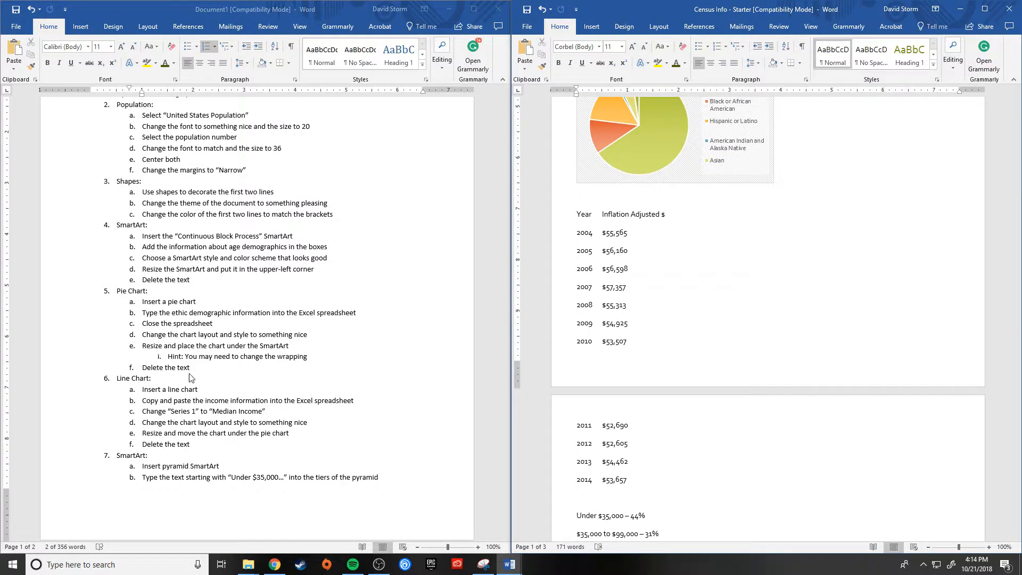
left_click(217, 334)
scroll(217, 335, "down", 4)
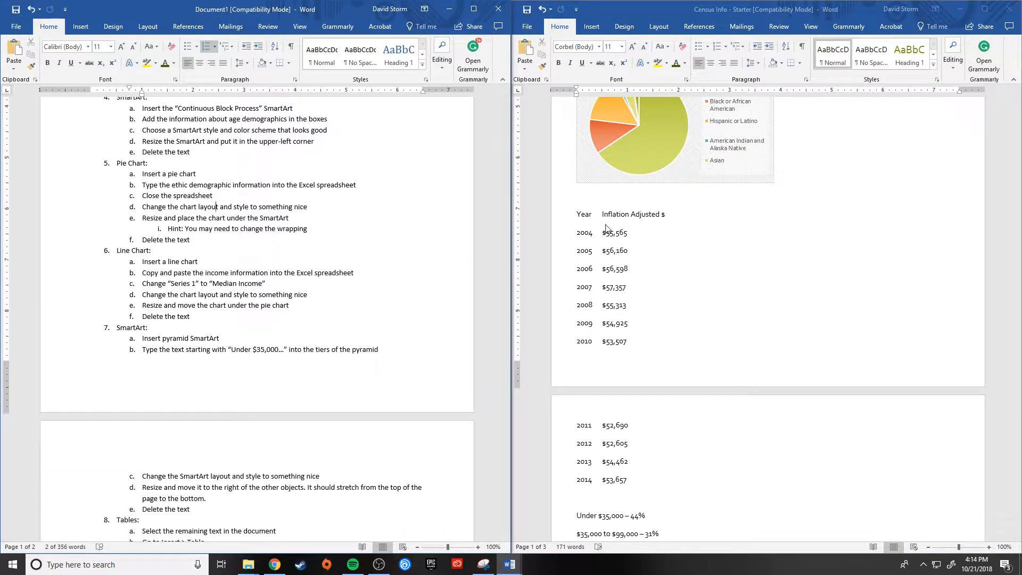
left_click(578, 195)
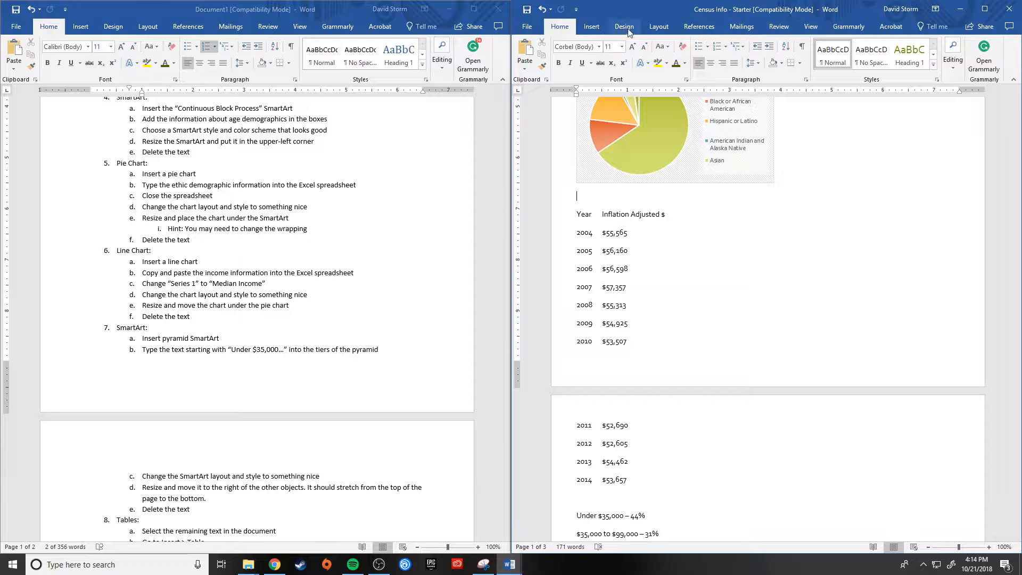
left_click(591, 27)
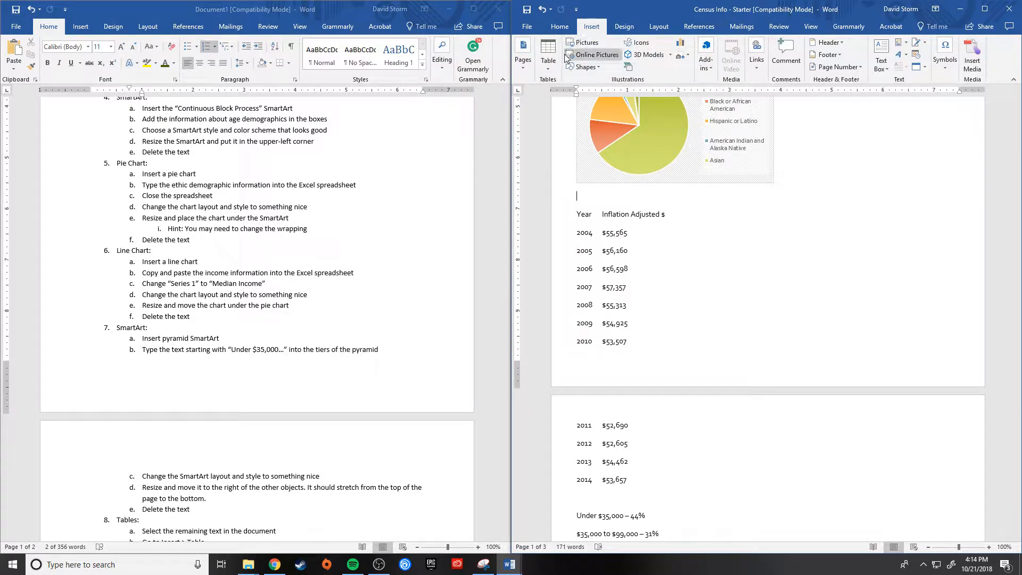
left_click(681, 45)
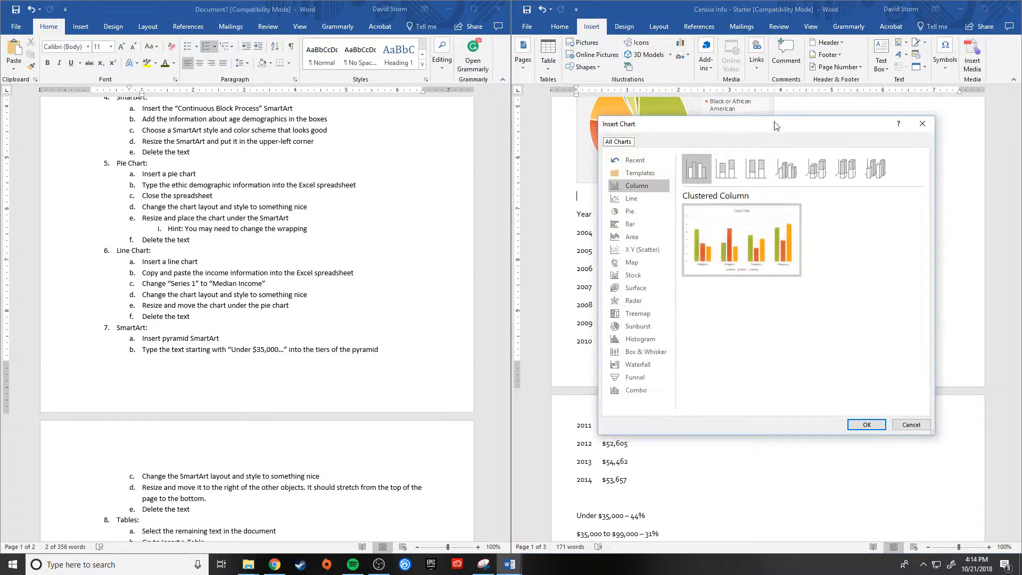
left_click(629, 201)
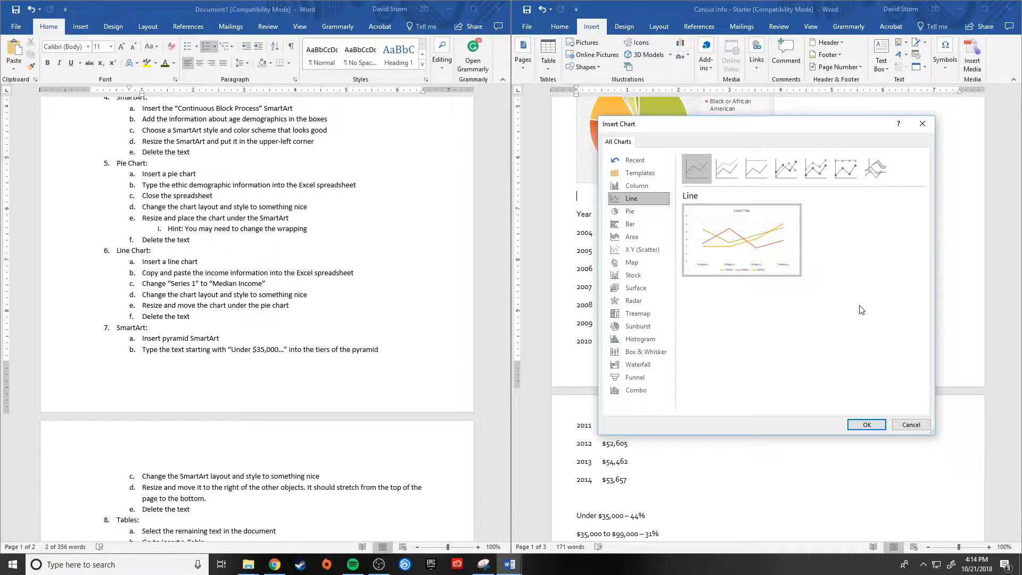
mouse_move(748, 249)
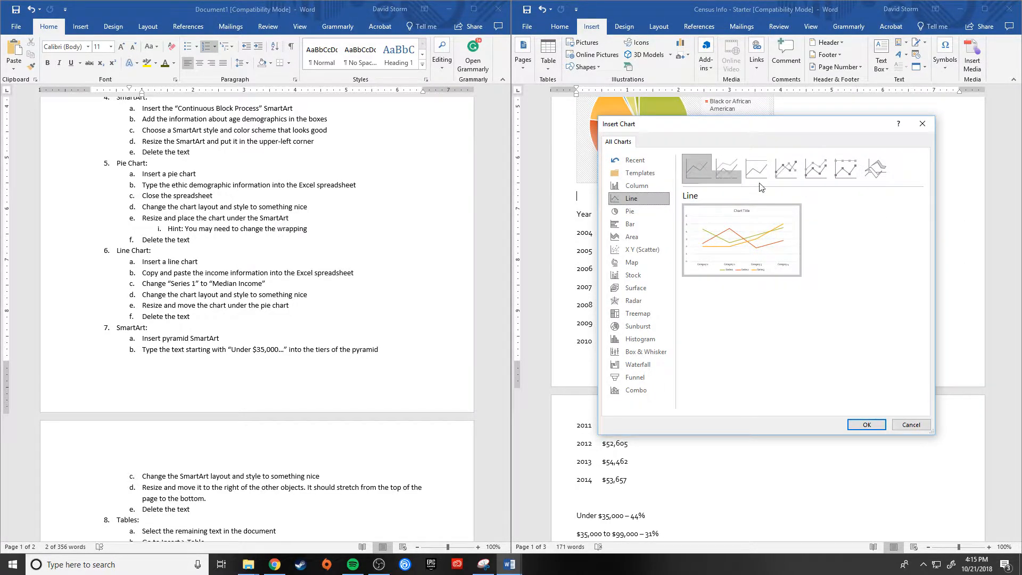
left_click(866, 425)
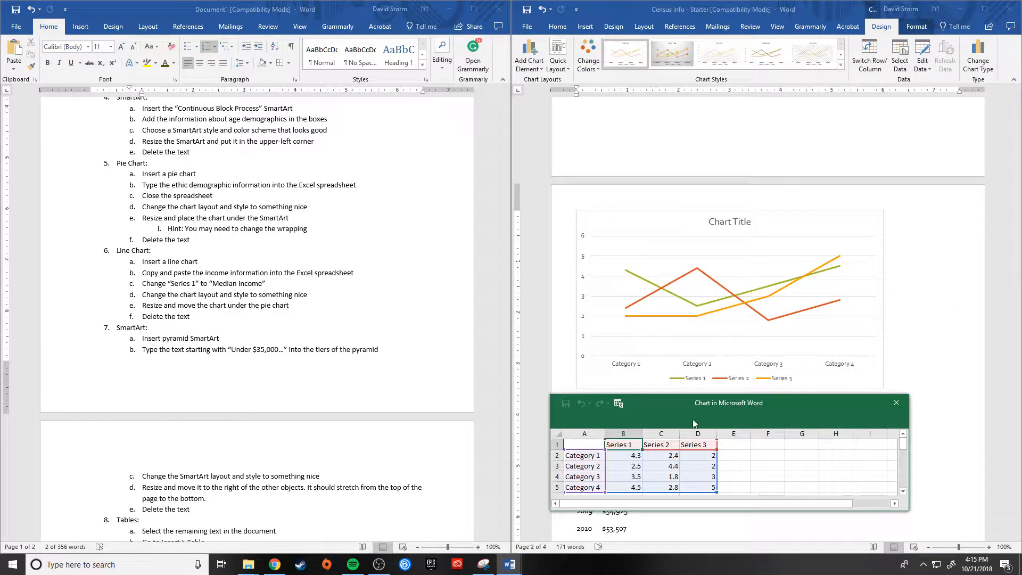
Step: Copy the 2004 to 2014 income rows from the document into the line chart's spreadsheet, starting at cell A2
scroll(955, 408, "down", 2)
scroll(955, 409, "up", 1)
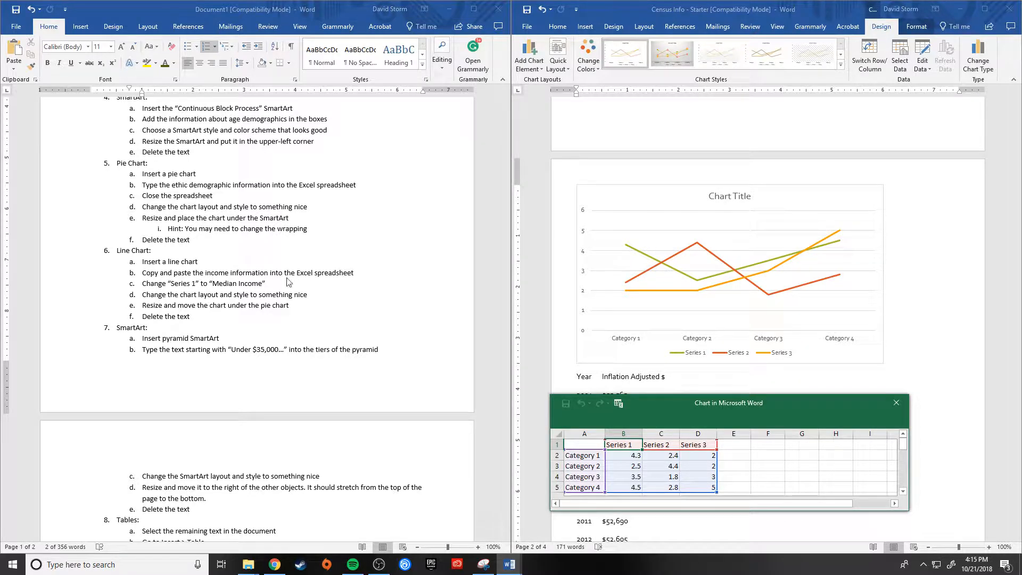
scroll(932, 379, "down", 8)
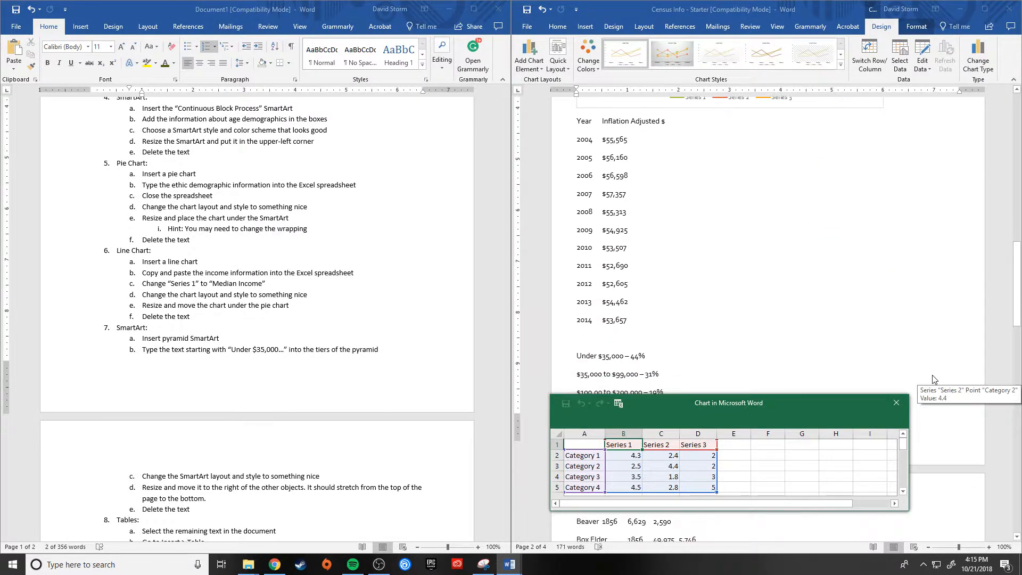
scroll(933, 379, "down", 1)
scroll(664, 320, "up", 2)
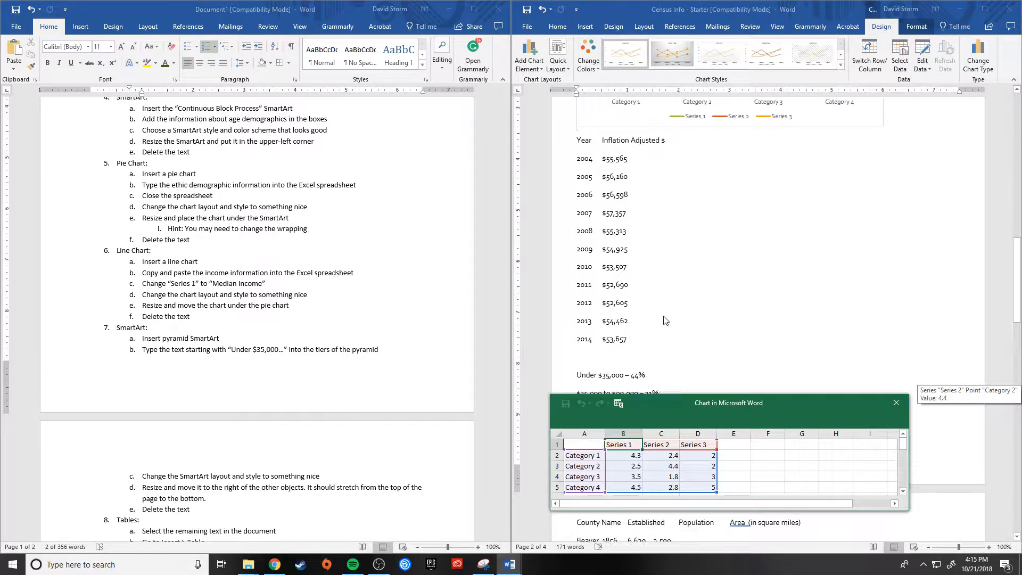
left_click_drag(629, 358, 536, 170)
key("ctrl+c")
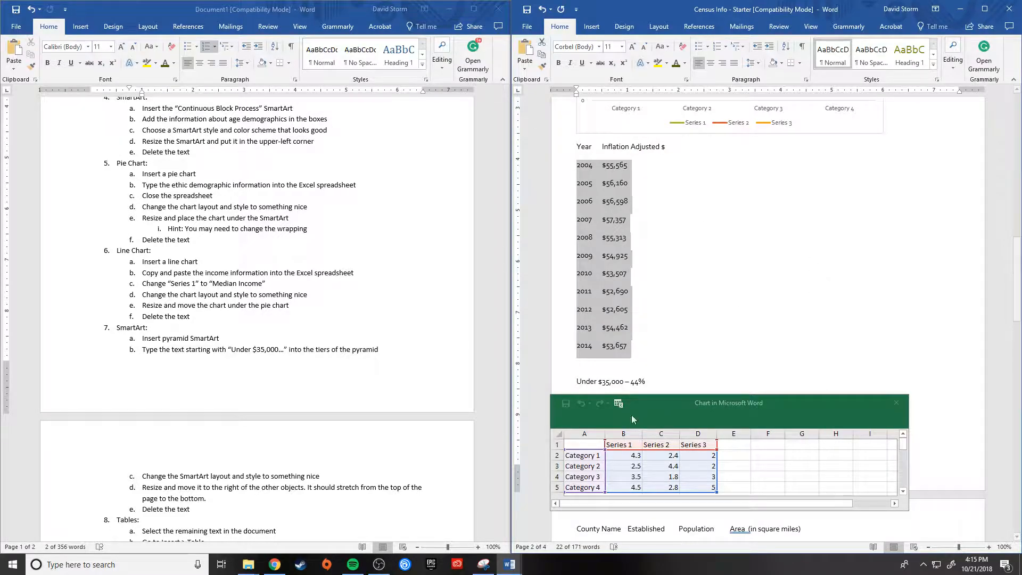
left_click(578, 455)
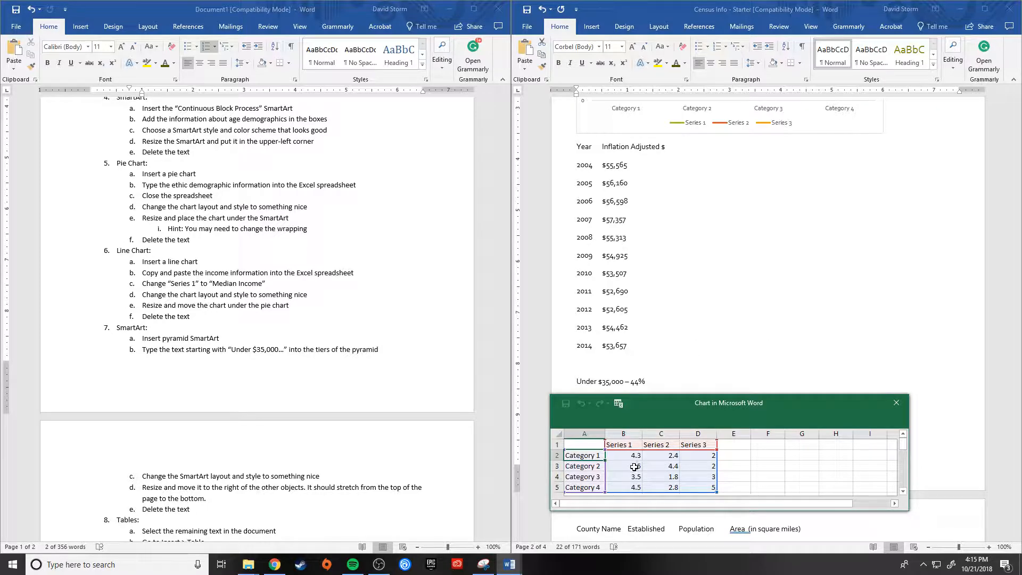
key("ctrl+v")
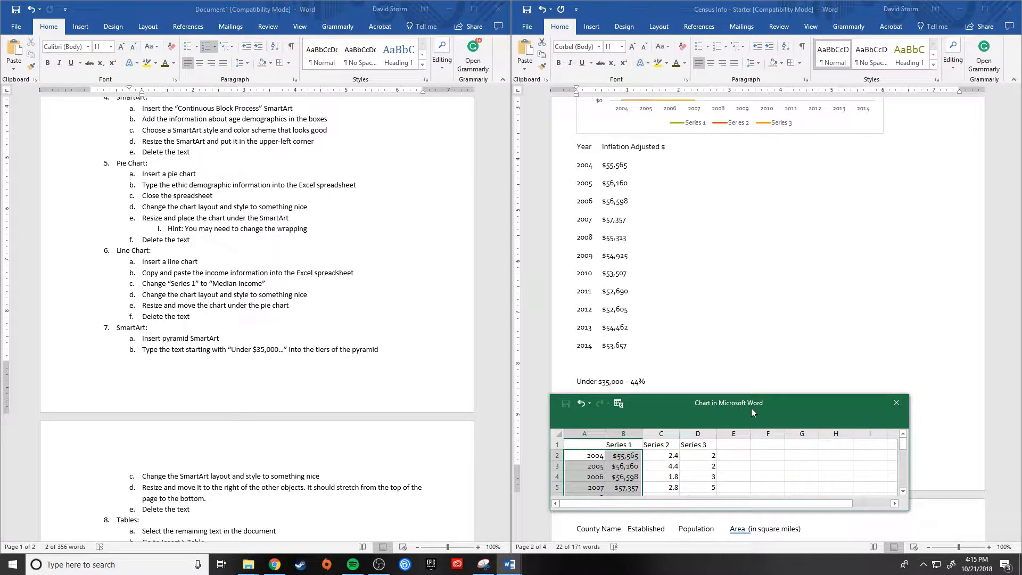
Step: Delete the Series 2 and Series 3 columns from the line chart's spreadsheet
scroll(755, 314, "down", 1)
scroll(755, 314, "up", 2)
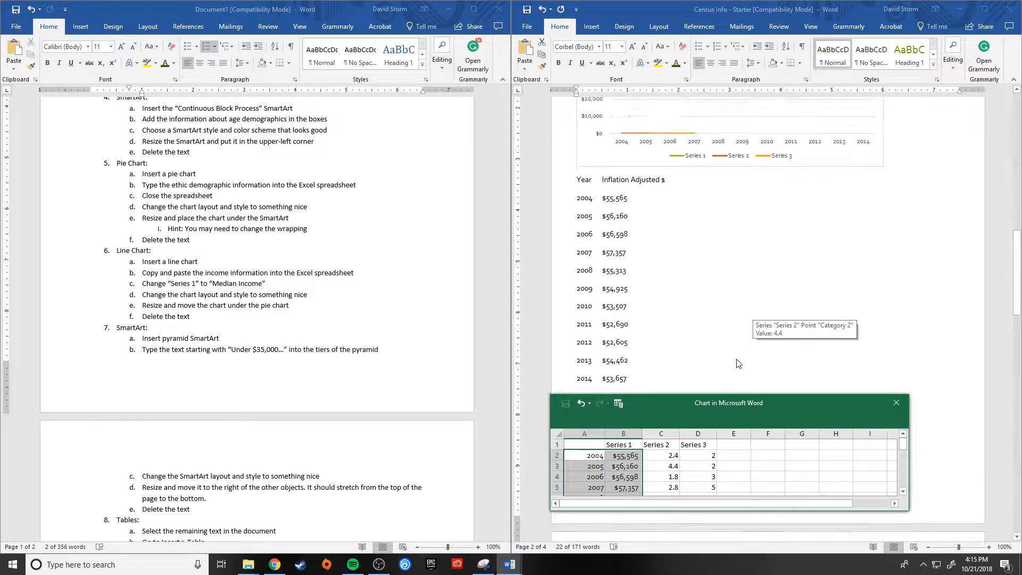
left_click_drag(712, 410, 739, 282)
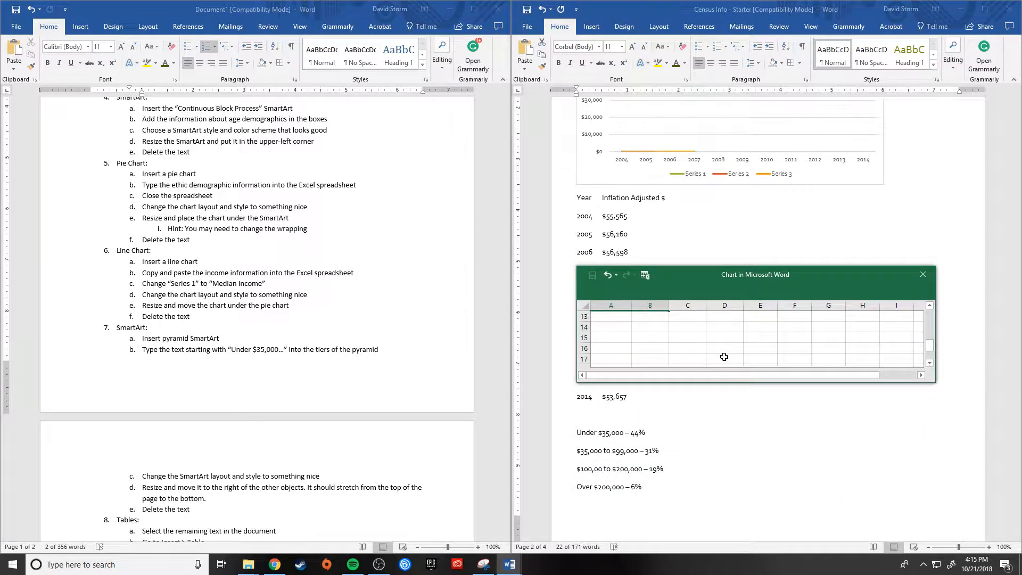
left_click(687, 304)
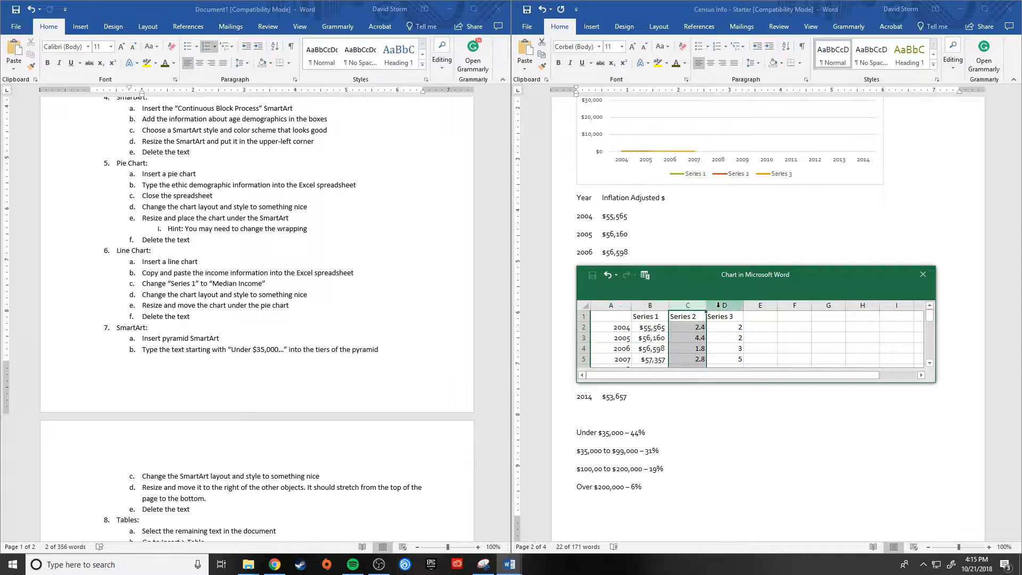
left_click(719, 305, "shift")
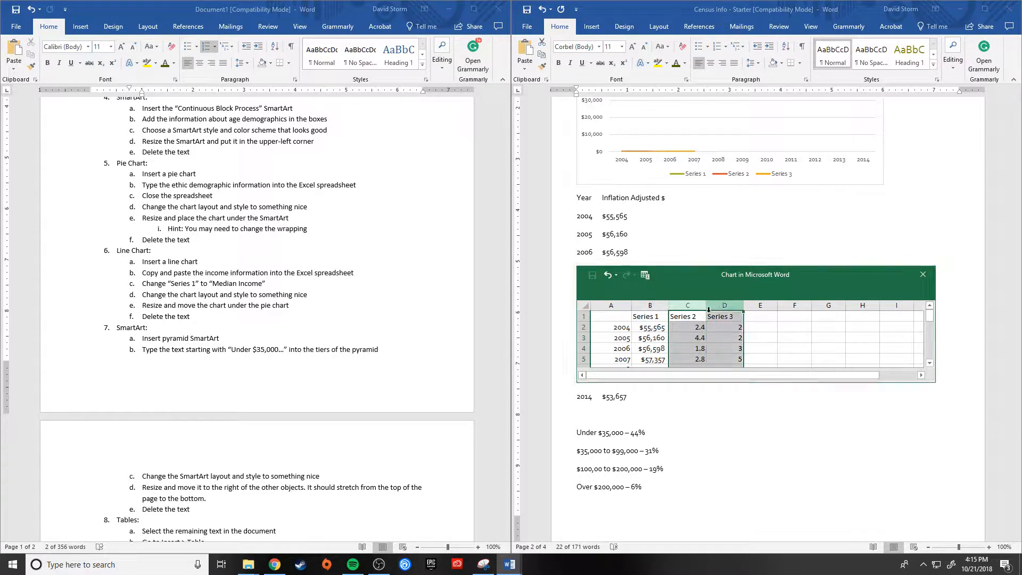
right_click(681, 305)
left_click(697, 391)
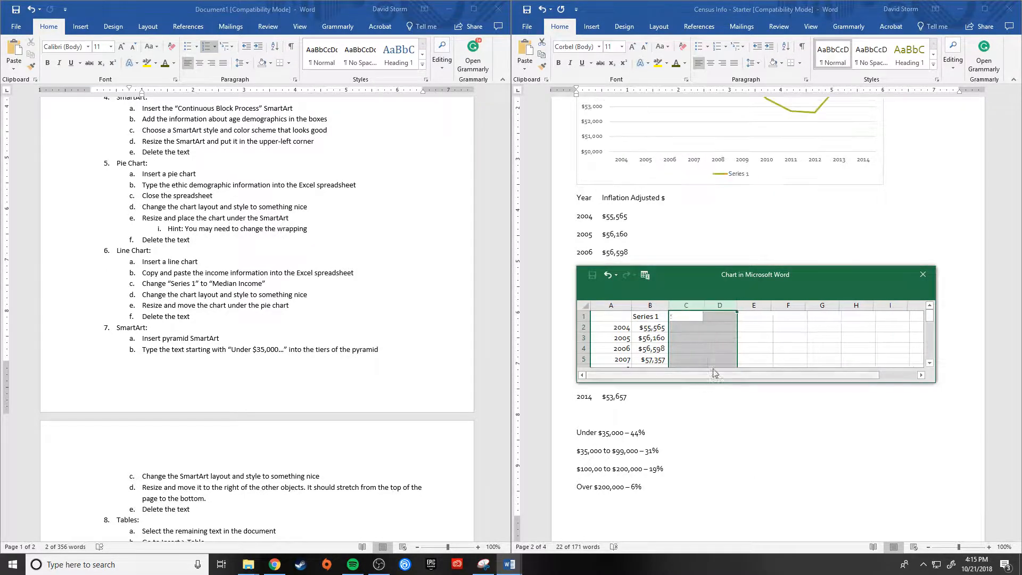
scroll(785, 229, "up", 3)
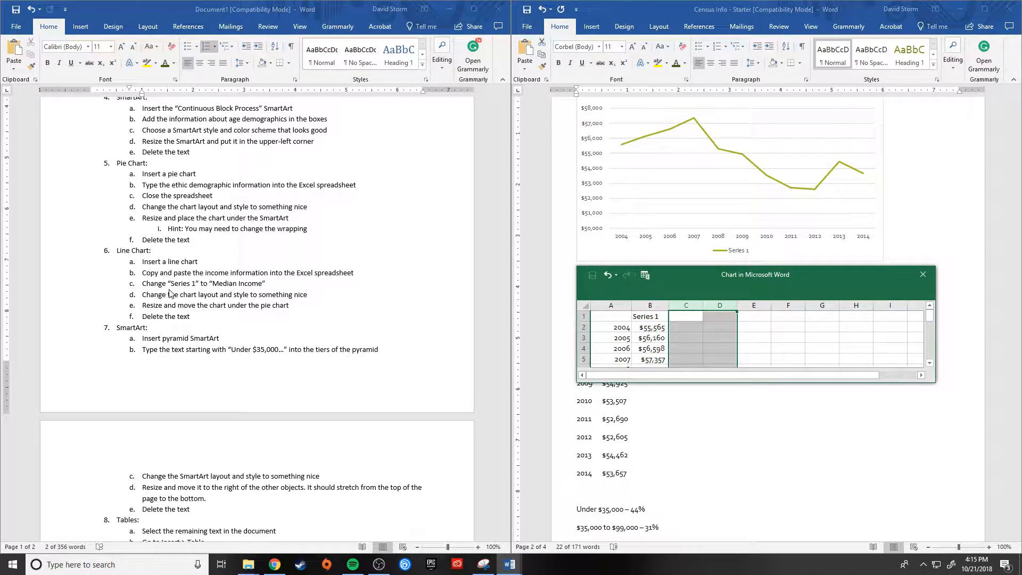
Step: Rename the Series 1 heading in cell B1 to Median Income and close the chart spreadsheet
left_click(647, 317)
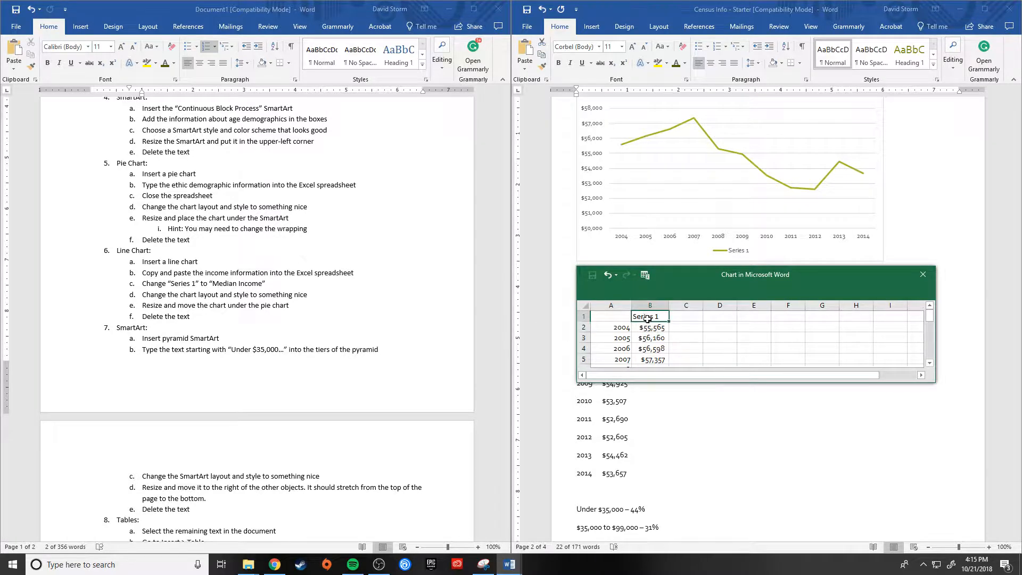
type("Median Income")
left_click(730, 338)
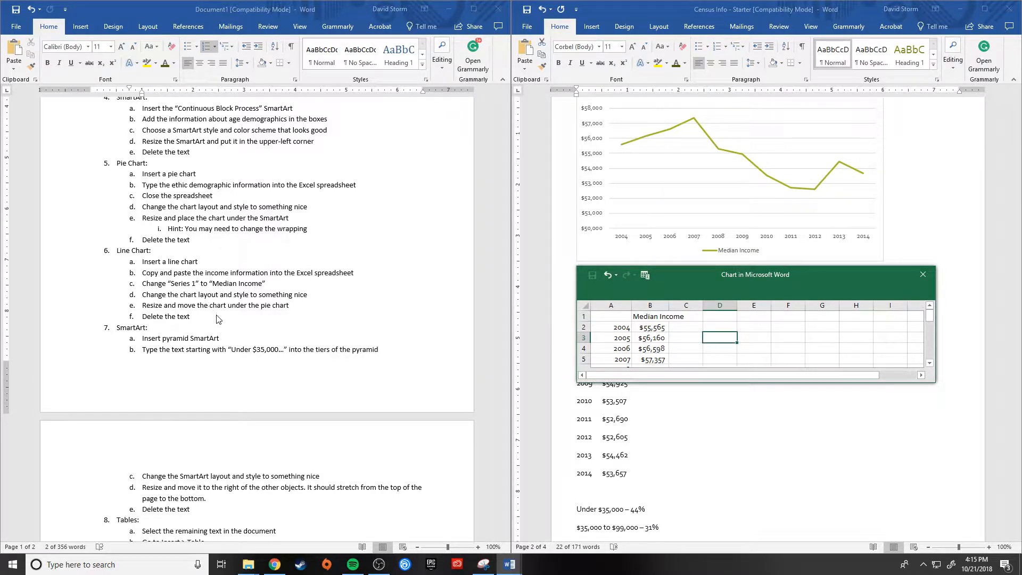
left_click(922, 275)
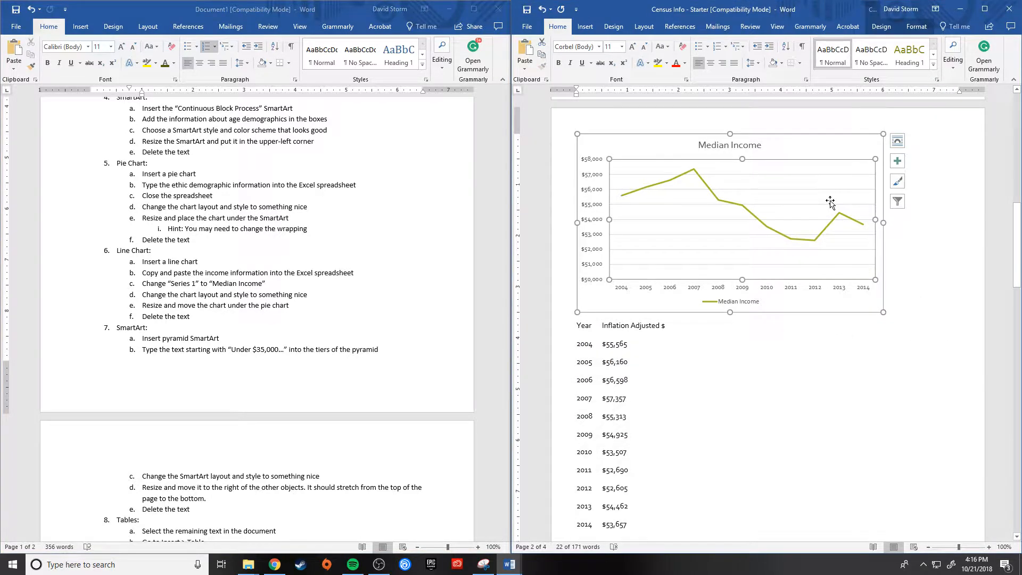
Step: Apply chart Style 3, with the solid green background and white line, to the Median Income line chart
left_click(898, 182)
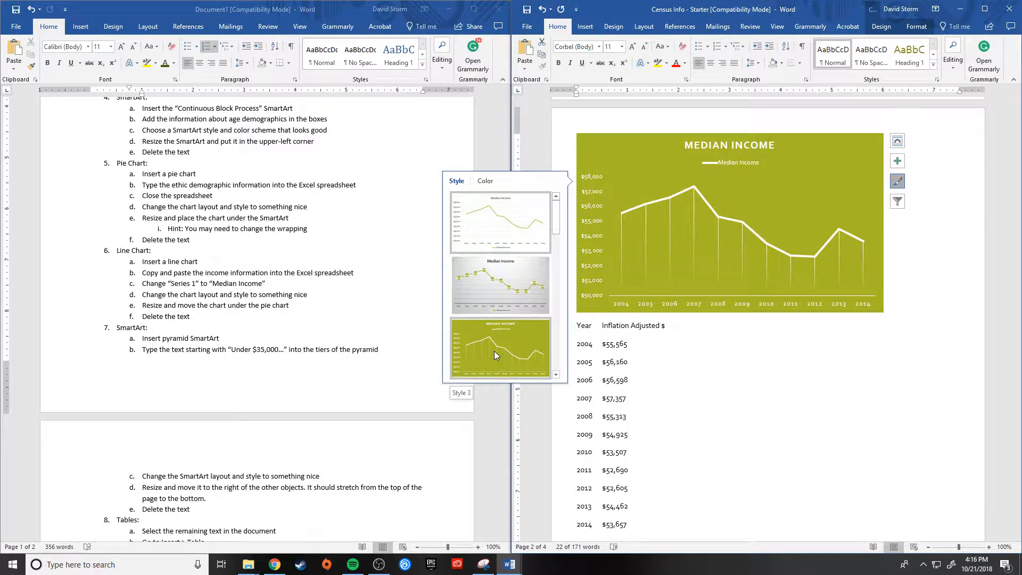
scroll(494, 351, "down", 2)
scroll(529, 295, "down", 4)
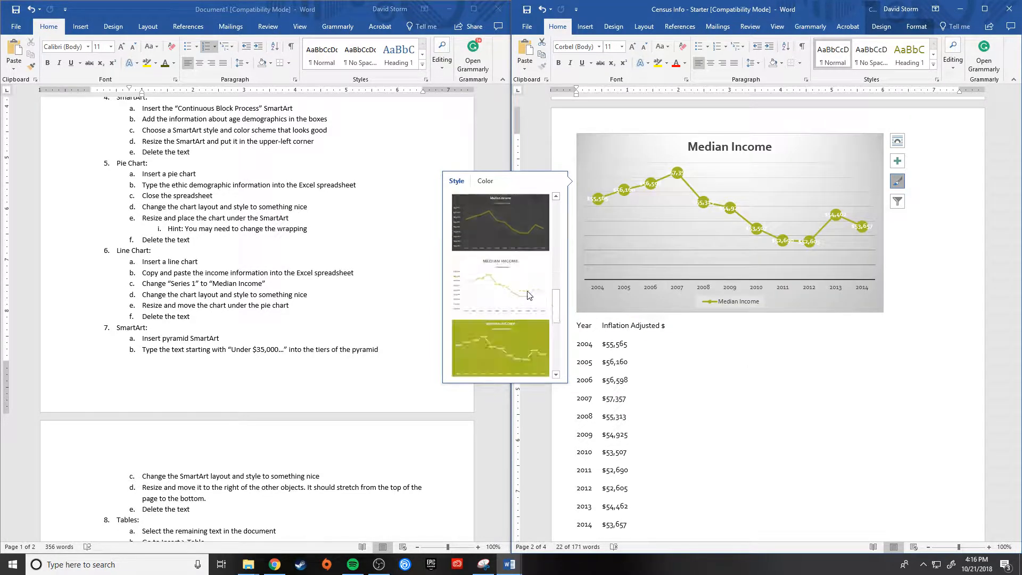
scroll(528, 295, "up", 4)
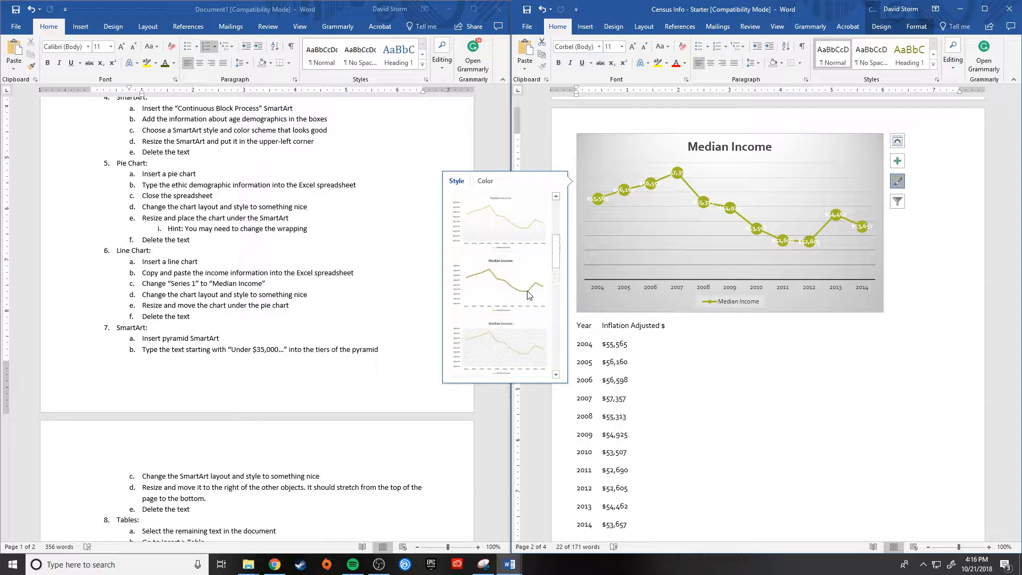
left_click(500, 348)
left_click(868, 399)
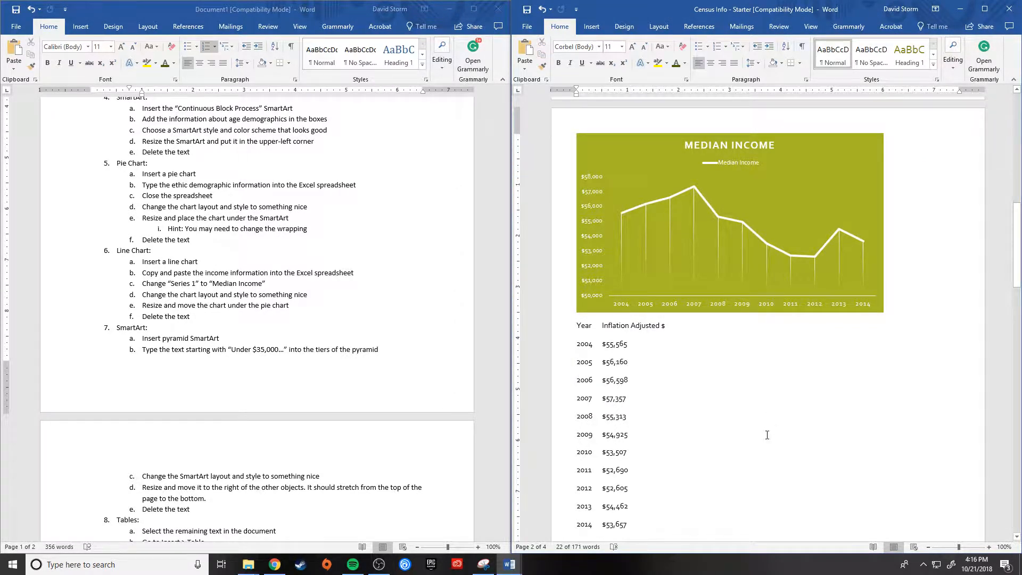
Step: Delete the yearly income list below the line chart, from the Year heading row through the 2014 row
scroll(693, 413, "down", 3)
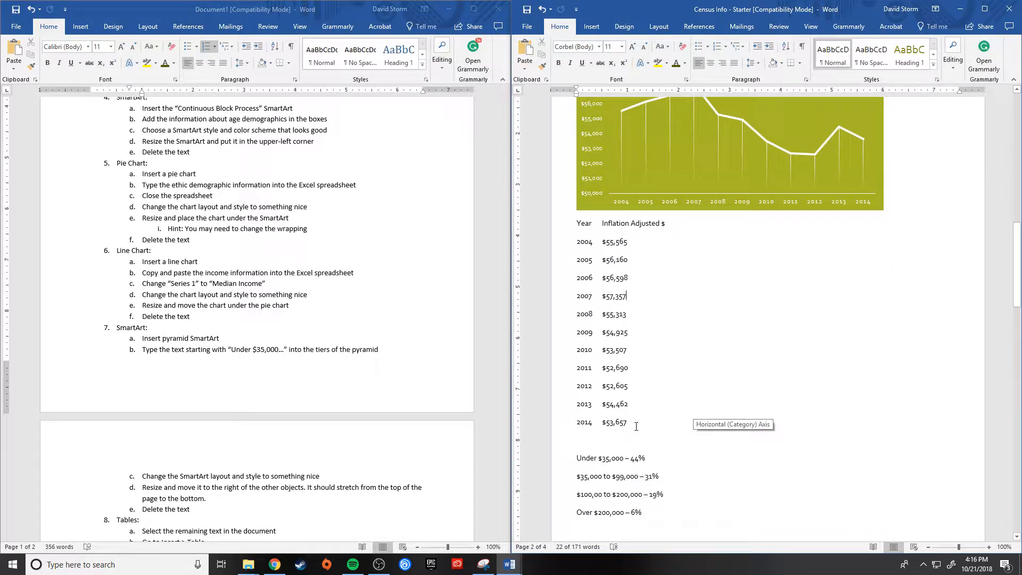
left_click_drag(634, 425, 562, 234)
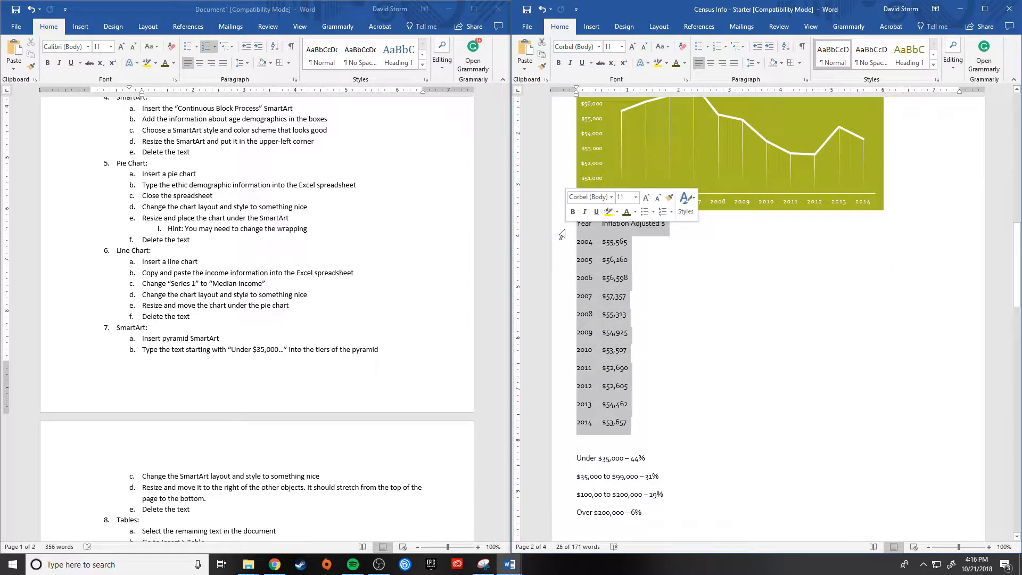
key("Delete")
Step: Resize the line chart to about 7.75 inches wide so that it sits directly under the pie chart on the first page
scroll(810, 289, "up", 5)
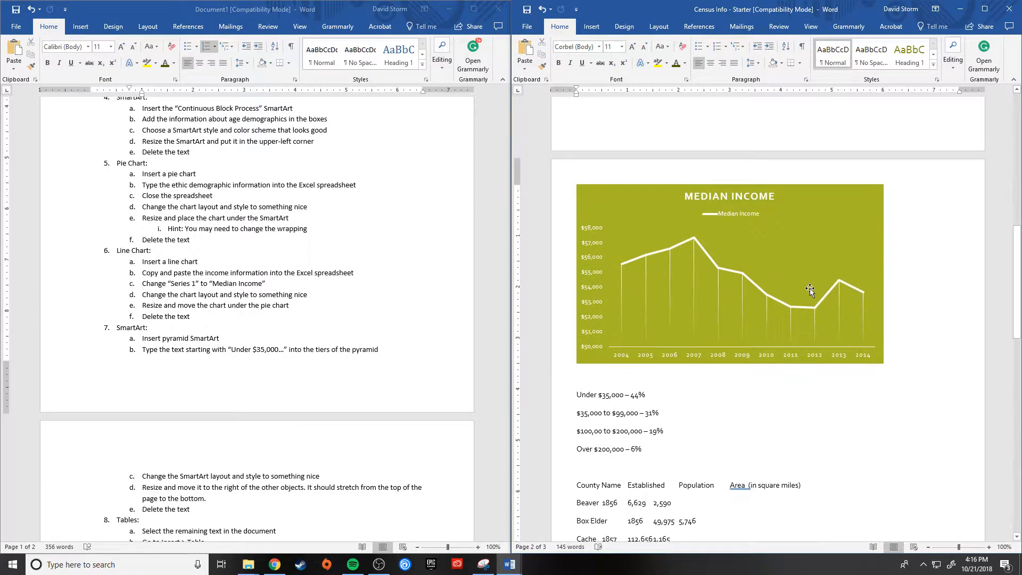
scroll(810, 289, "up", 2)
left_click(863, 416)
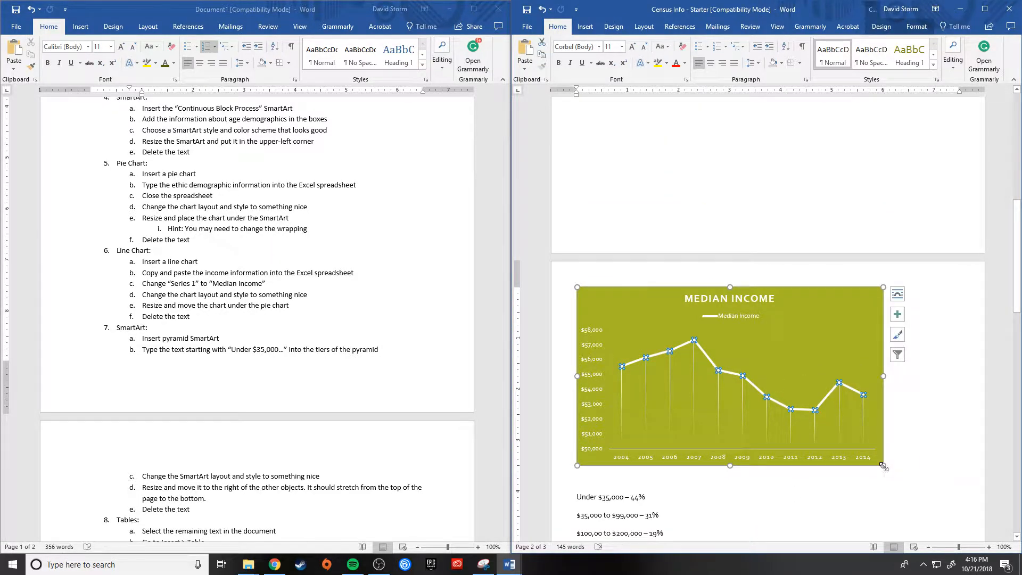
left_click_drag(884, 467, 779, 408)
scroll(781, 408, "down", 4)
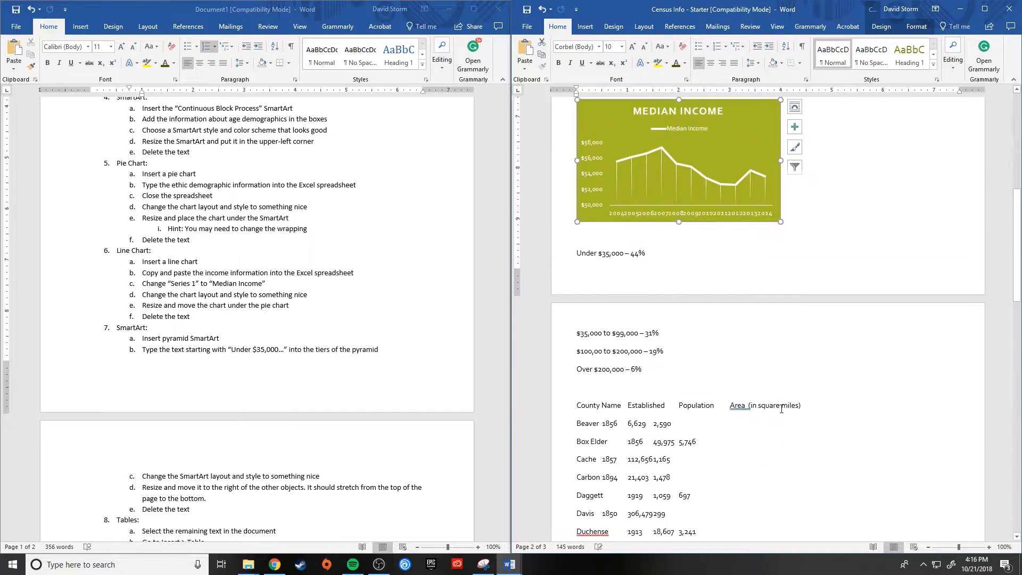
scroll(781, 409, "up", 3)
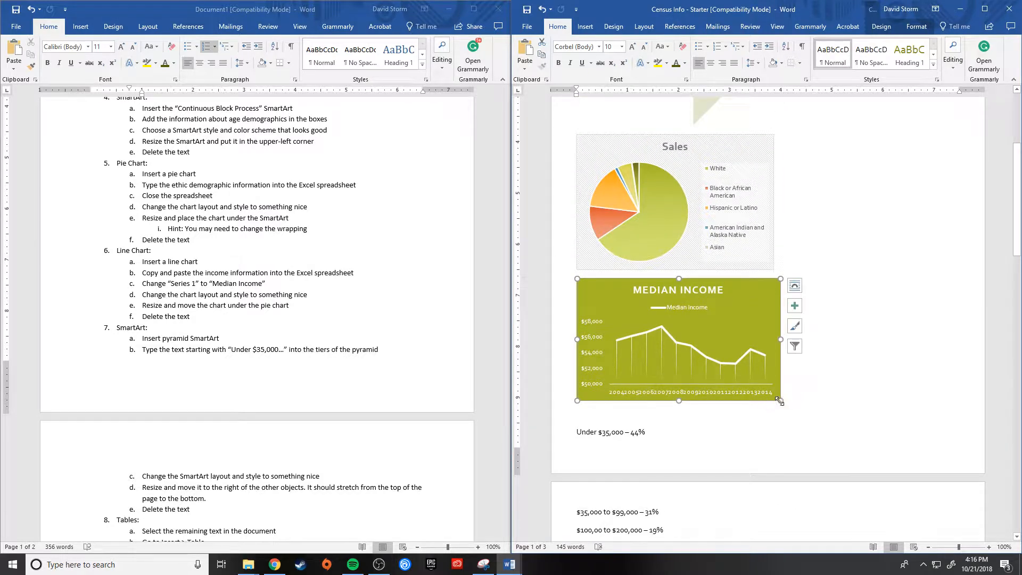
left_click_drag(778, 400, 971, 440)
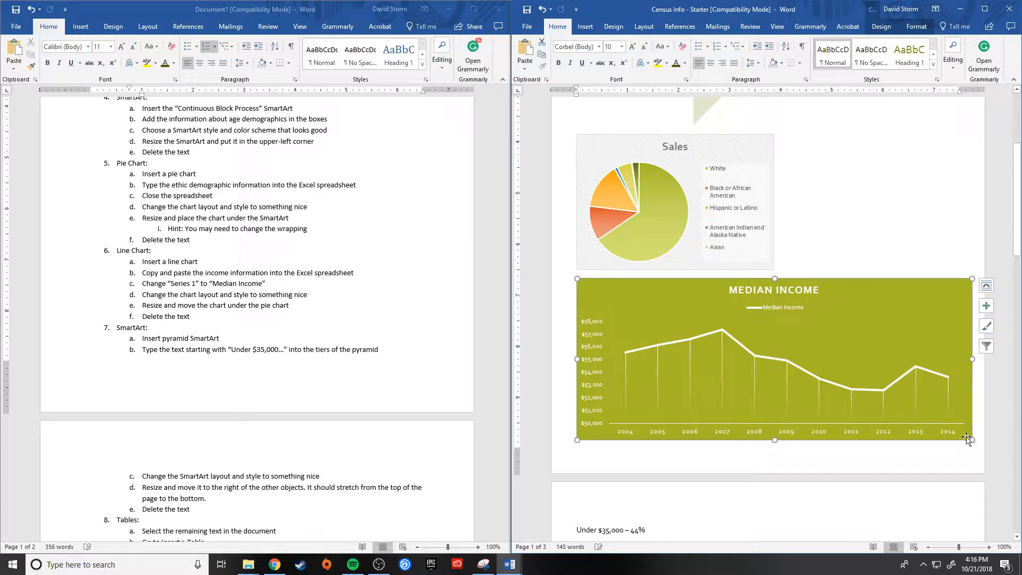
scroll(978, 457, "up", 3)
scroll(978, 456, "down", 3)
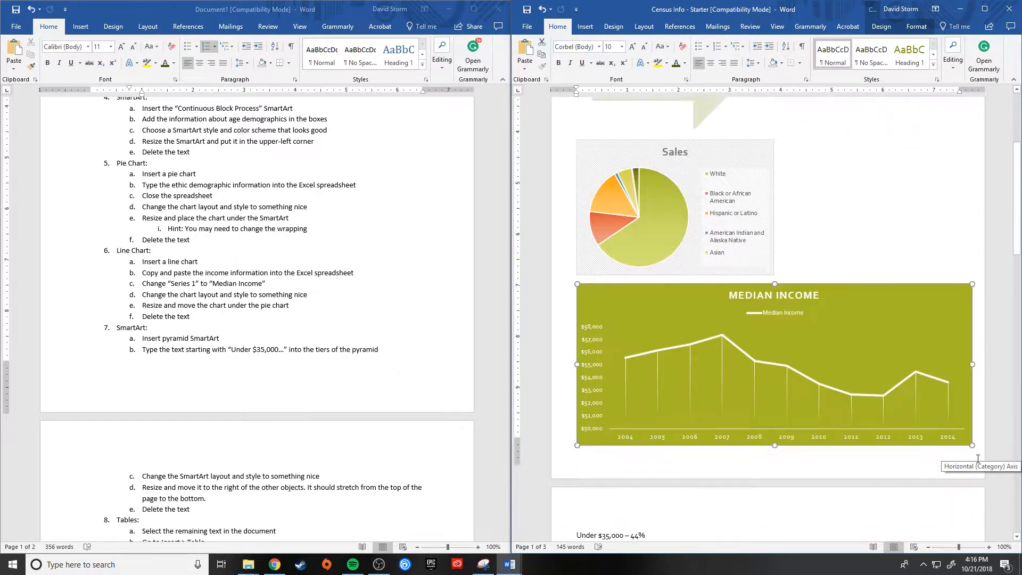
left_click(824, 475)
Step: Look over the infographic's layout and read the remaining SmartArt and table instructions in the assignment document
scroll(840, 469, "down", 3)
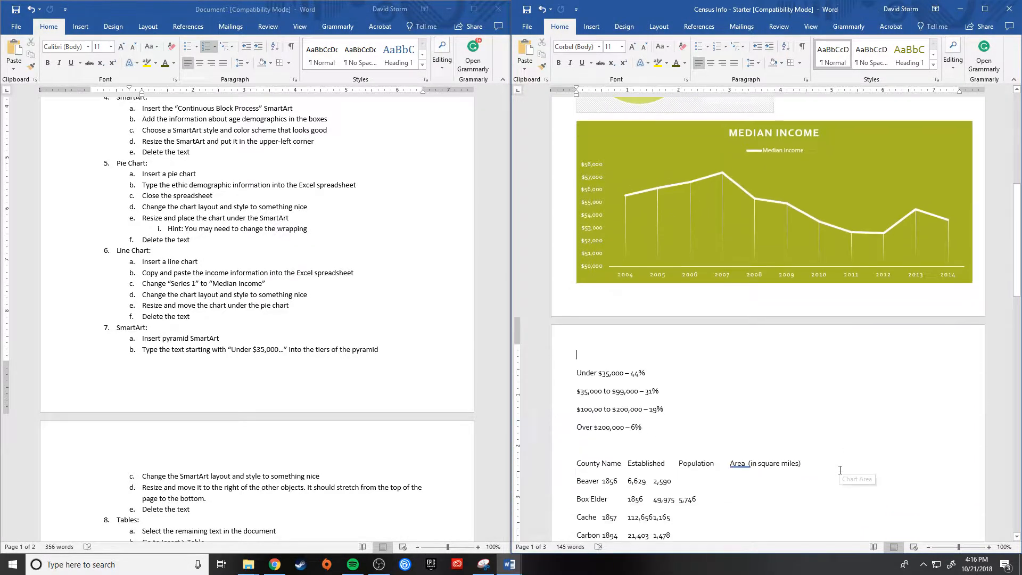
scroll(839, 470, "up", 5)
scroll(838, 471, "up", 2)
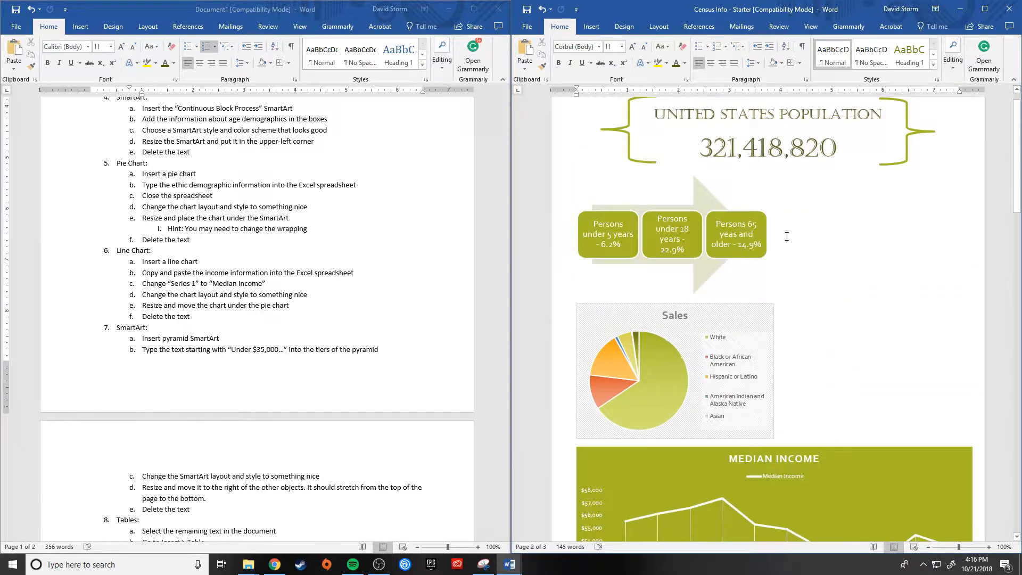
scroll(780, 484, "down", 5)
scroll(777, 482, "down", 2)
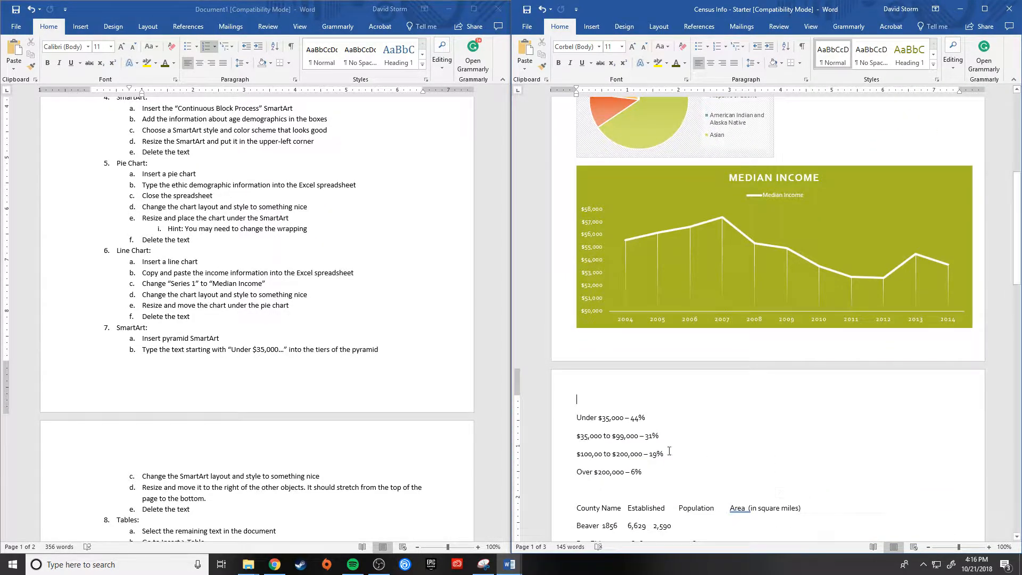
scroll(228, 353, "down", 2)
scroll(228, 352, "down", 2)
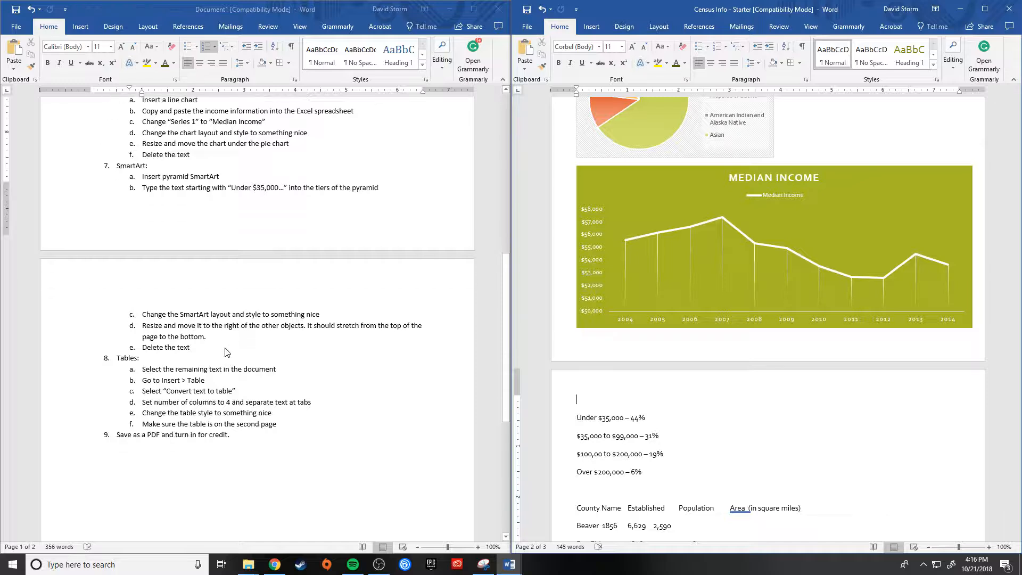
scroll(467, 440, "up", 1)
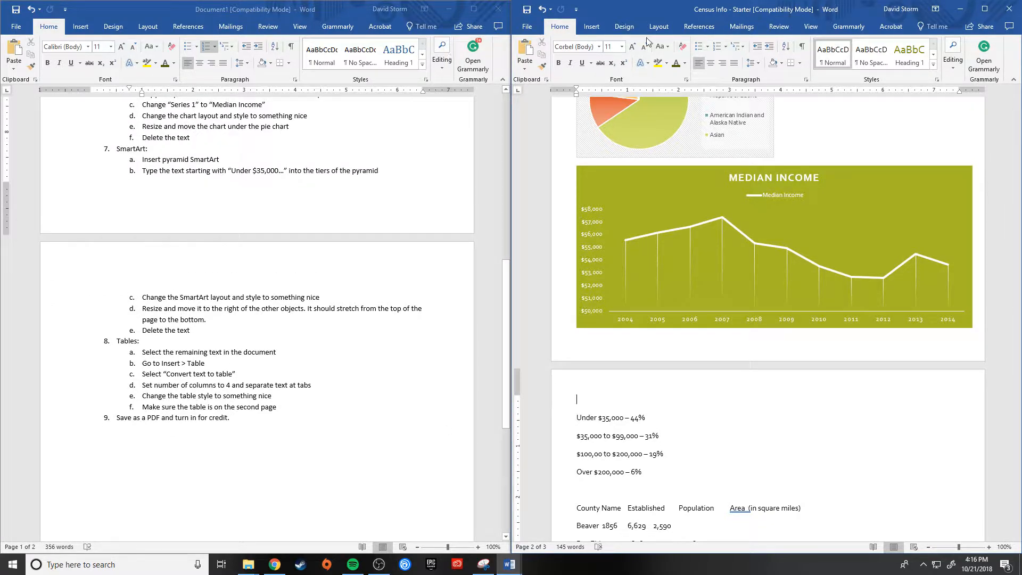
Step: Insert a Pyramid List SmartArt graphic on the blank line above the income bracket text
left_click(591, 26)
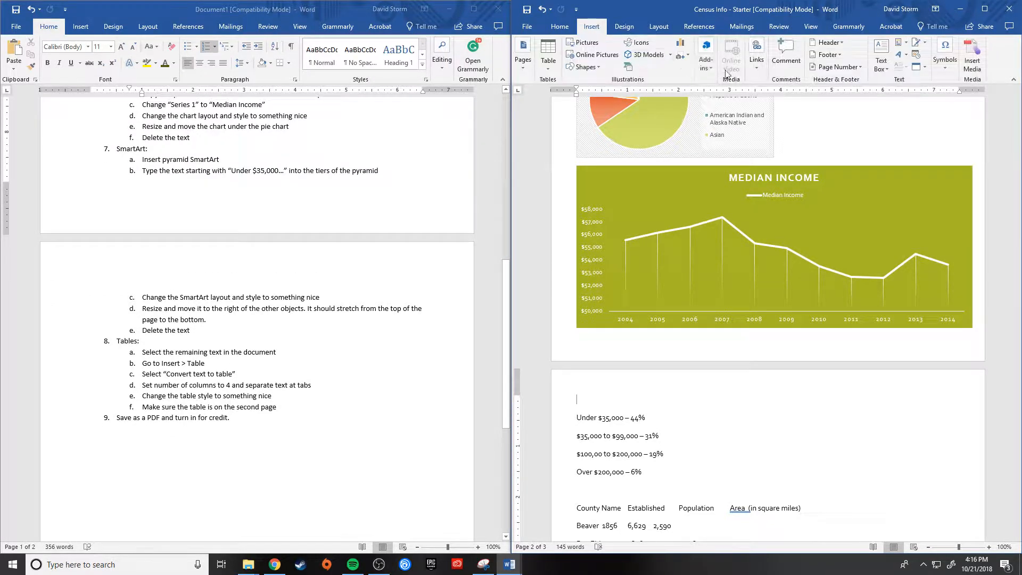
left_click(628, 66)
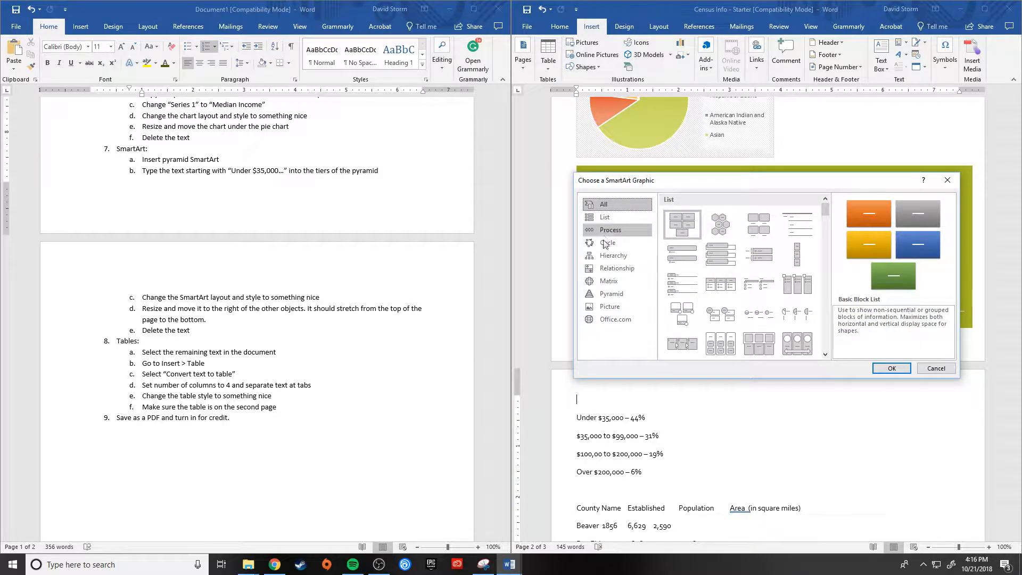
left_click(611, 293)
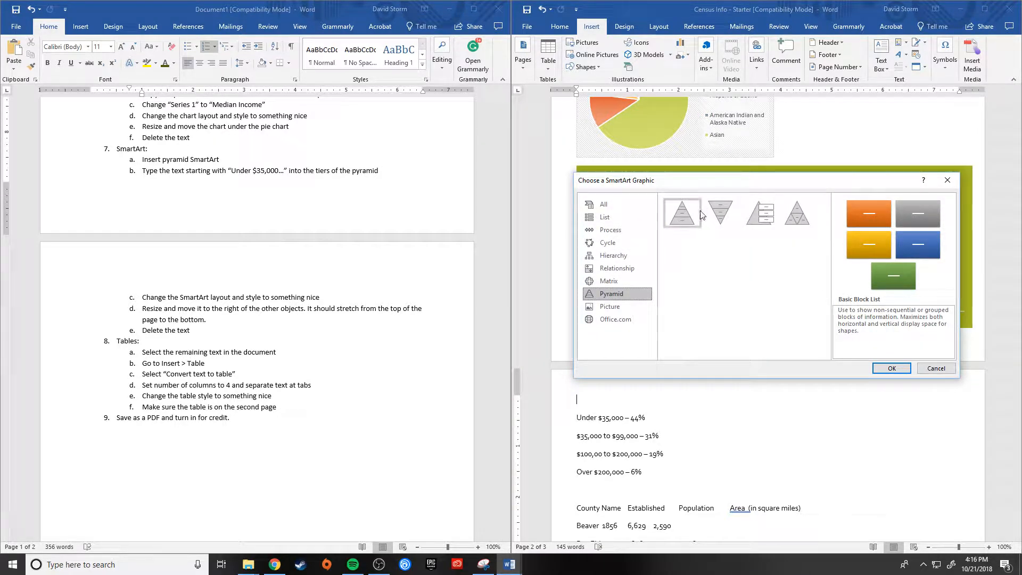
left_click(759, 213)
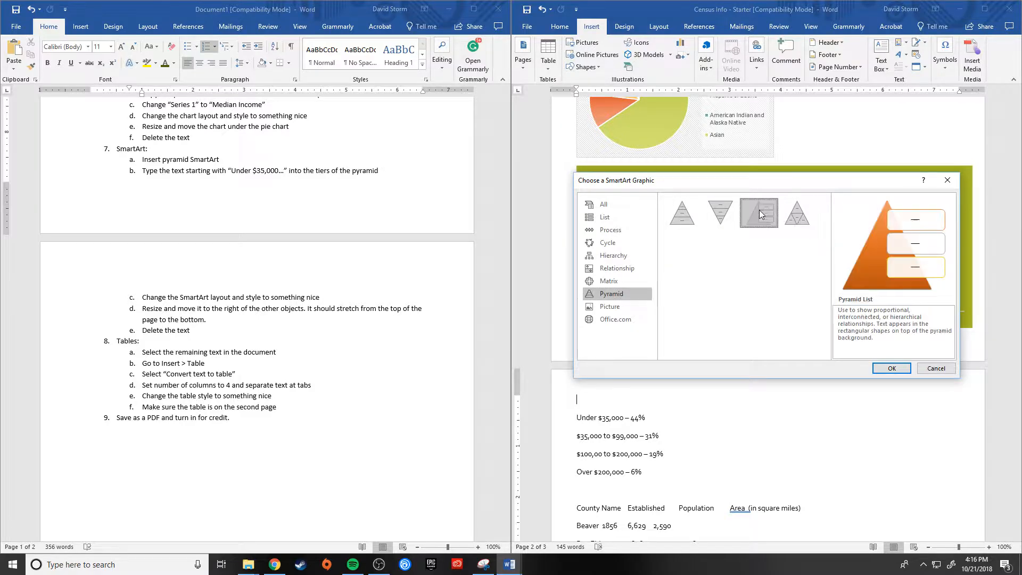
left_click(890, 368)
Step: Enter "Over $200,000 - 6%" as the text of the pyramid's top box
scroll(926, 406, "down", 2)
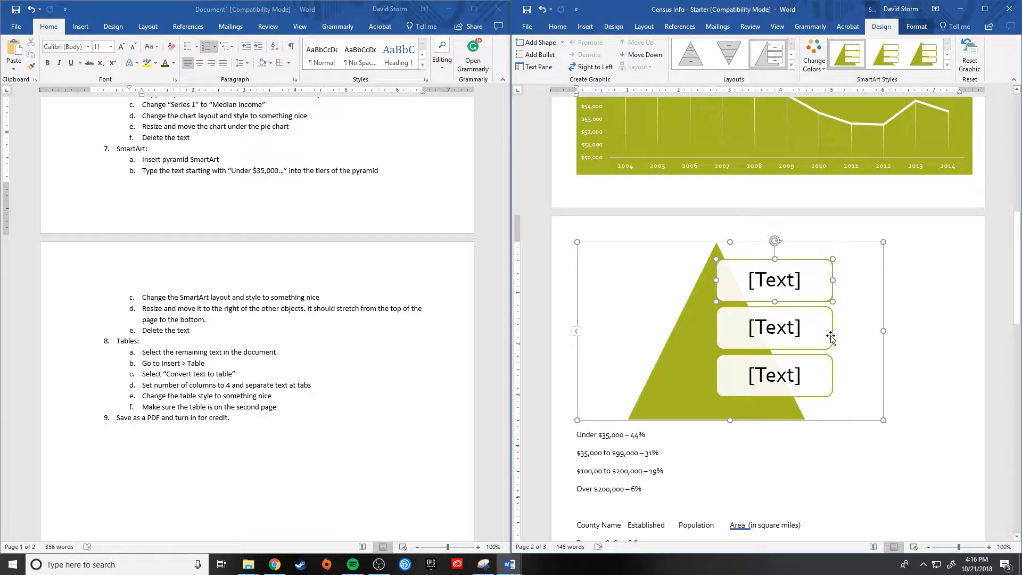
scroll(777, 361, "down", 2)
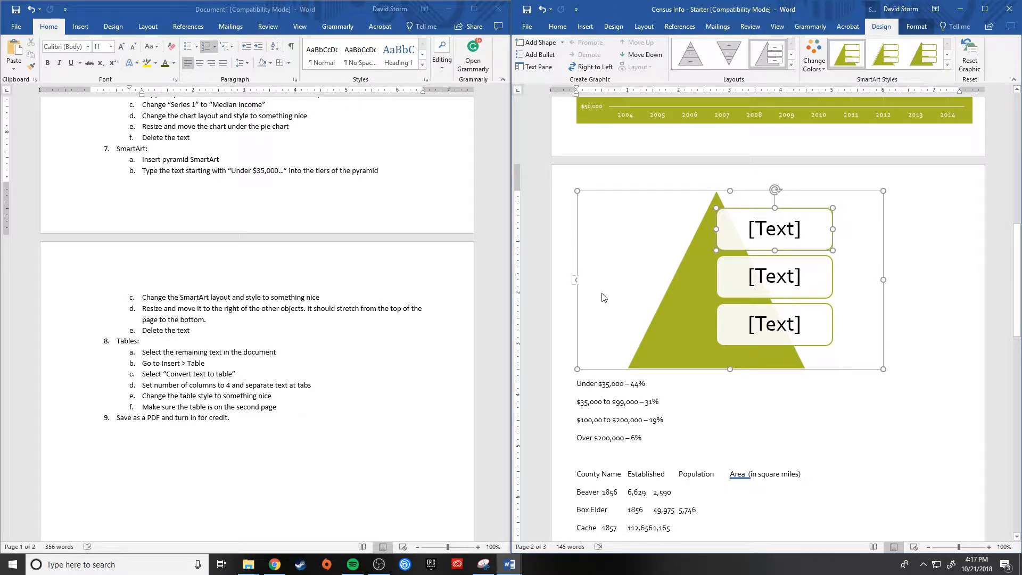
left_click(576, 281)
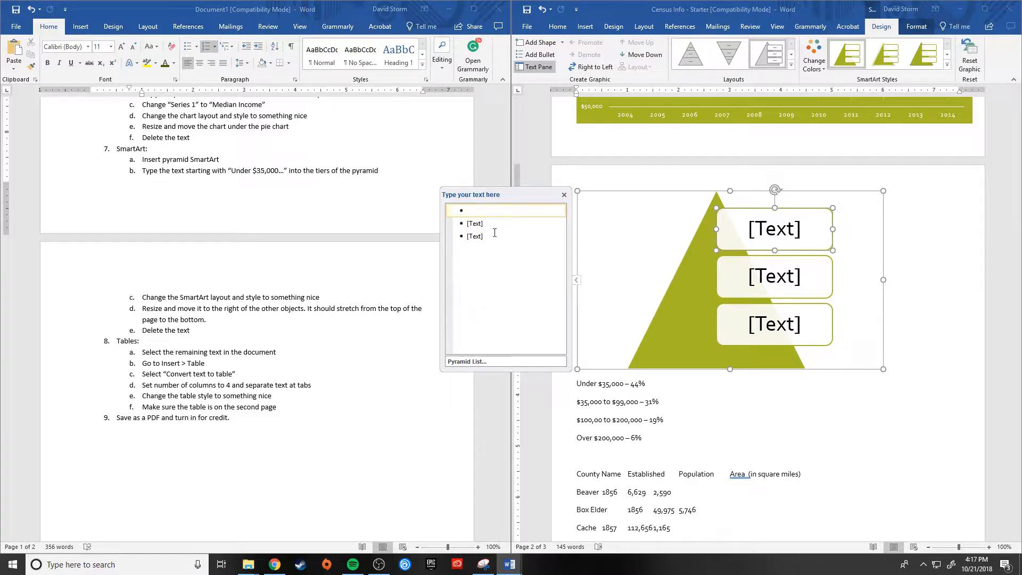
left_click(491, 212)
type("Over ")
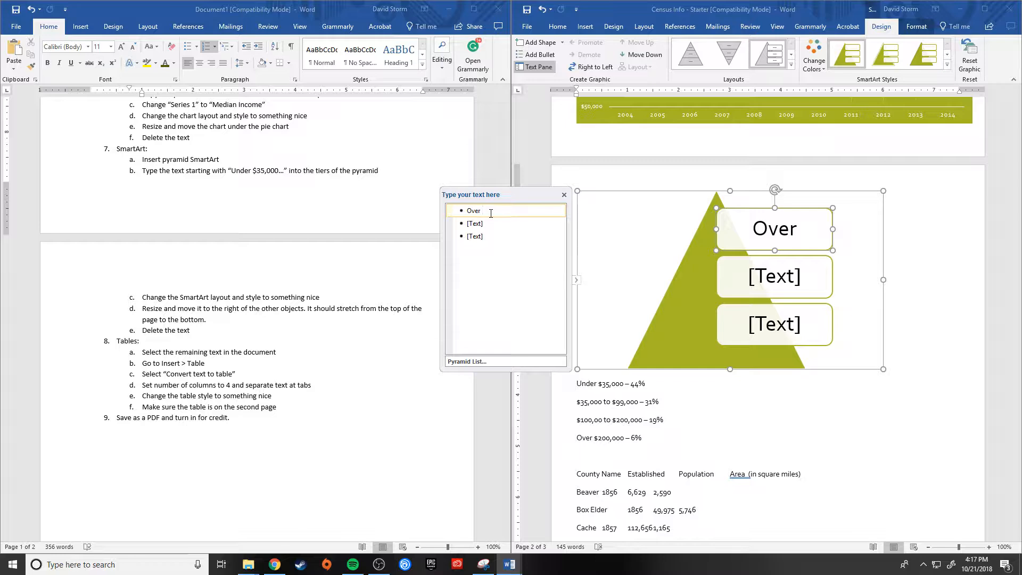
type("$200")
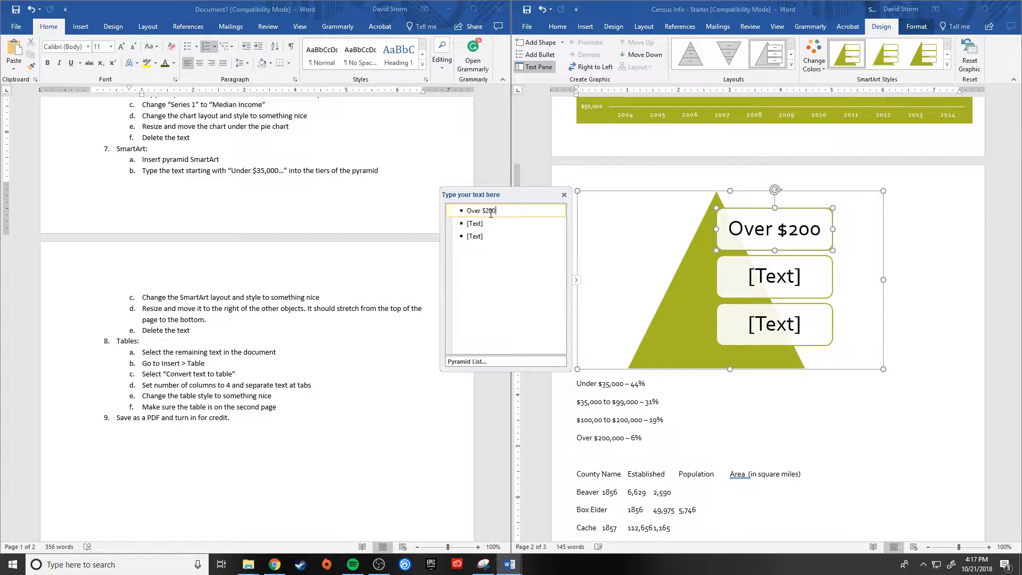
type(",000")
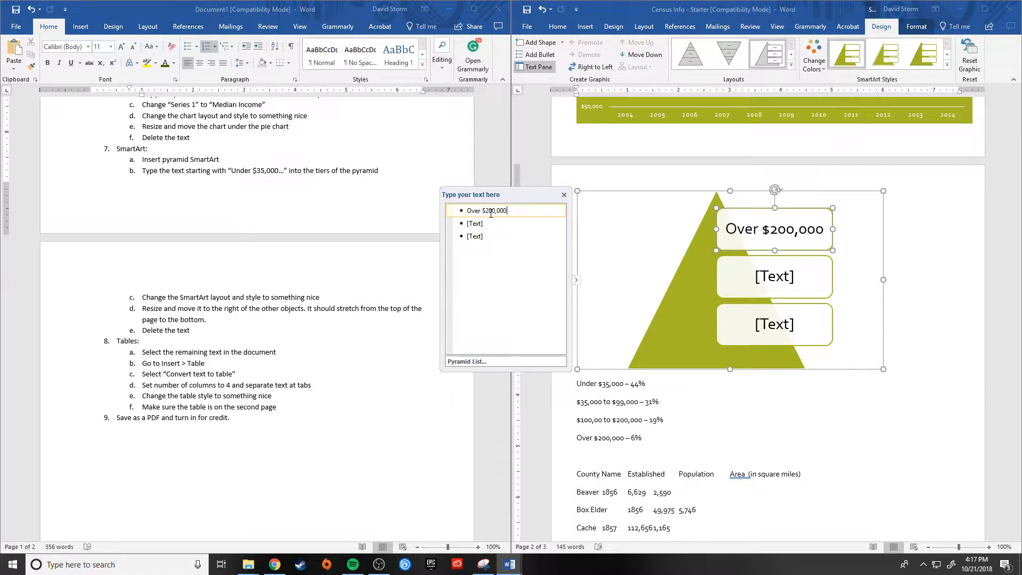
type(" - ")
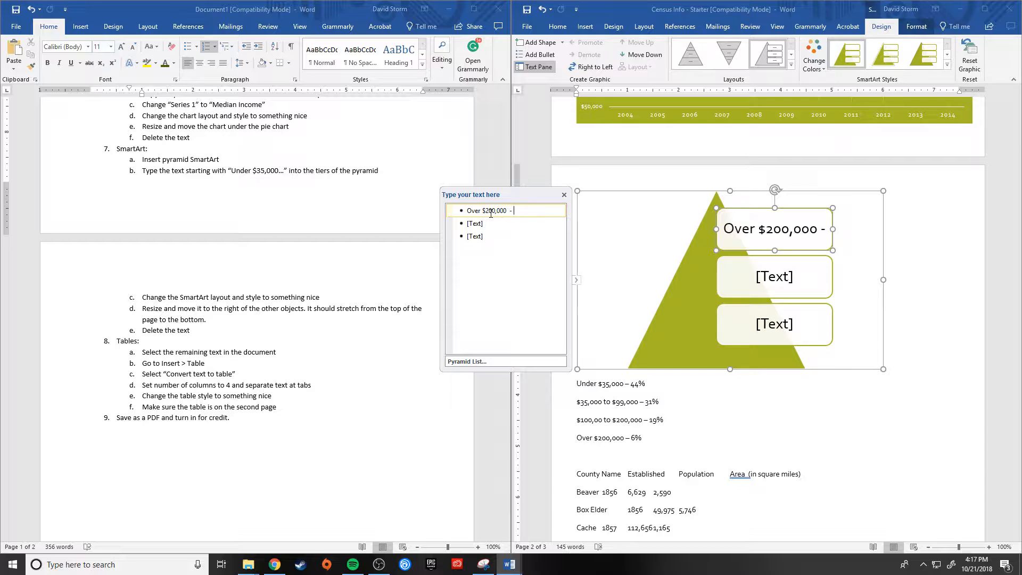
type("6%")
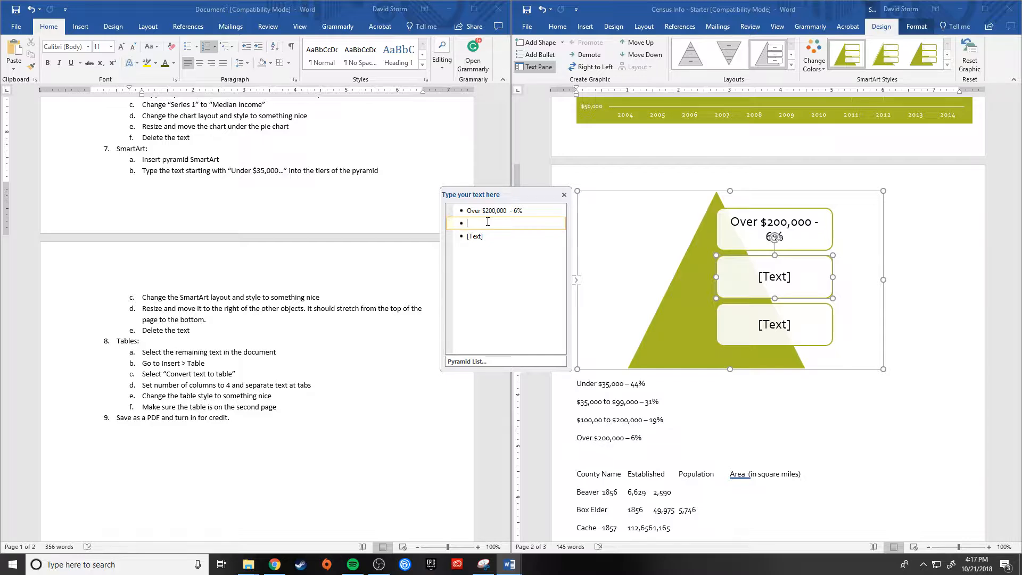
Step: Enter "$100,000 to $200,000 - 19%" as the text of the pyramid's second box
type("$100,000 to ")
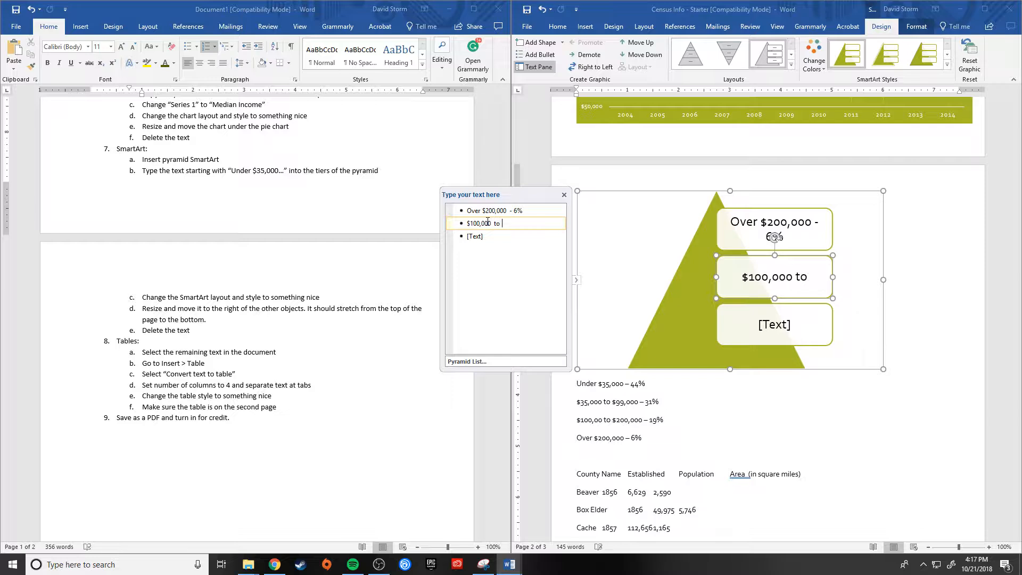
type("$")
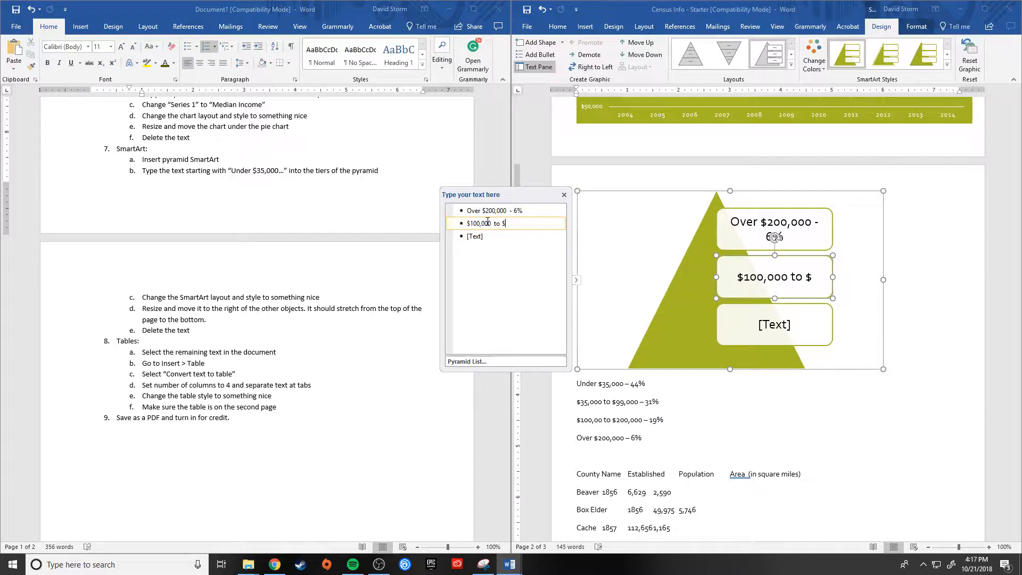
type("2000")
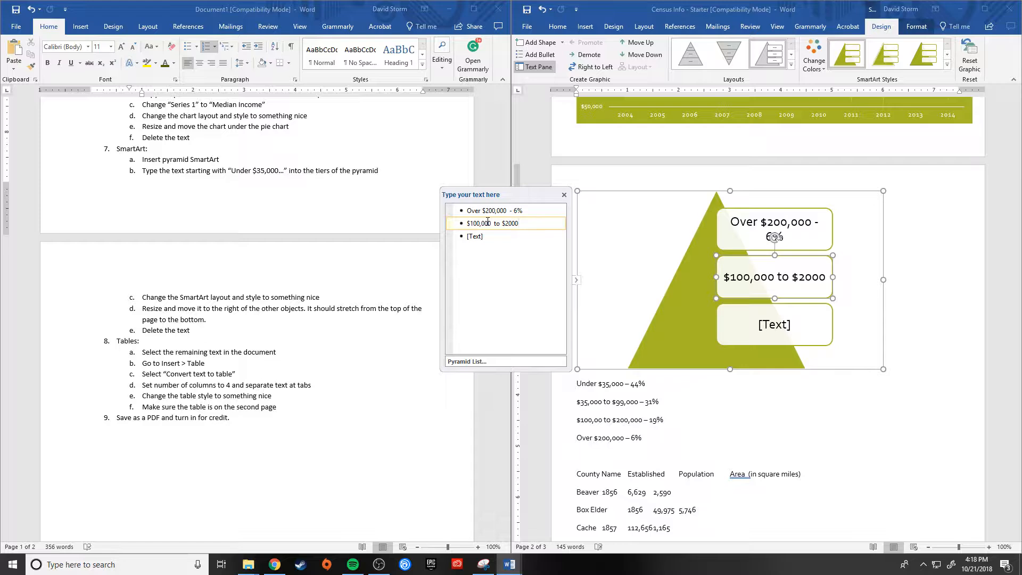
key("BackSpace")
type(",")
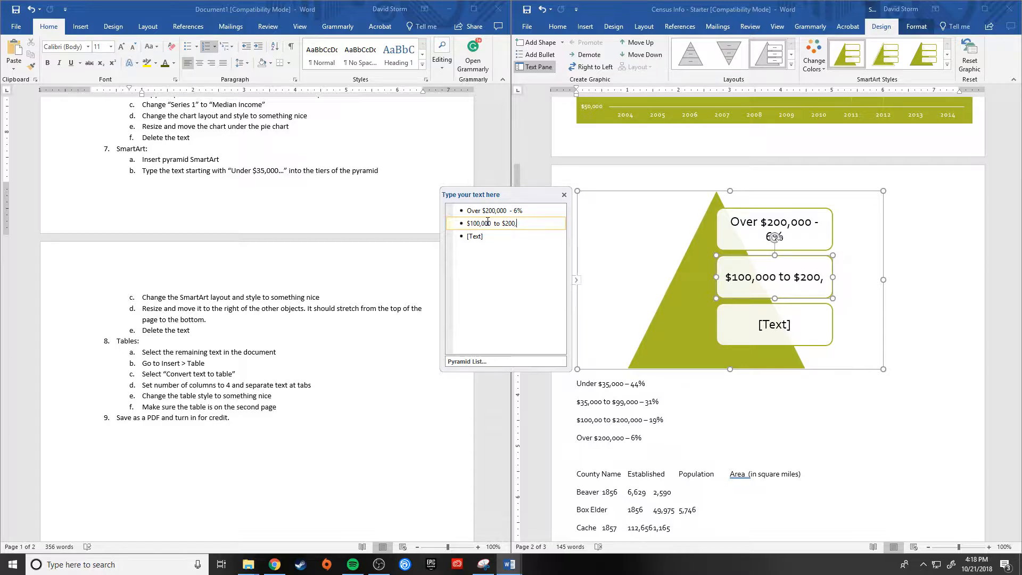
type("000")
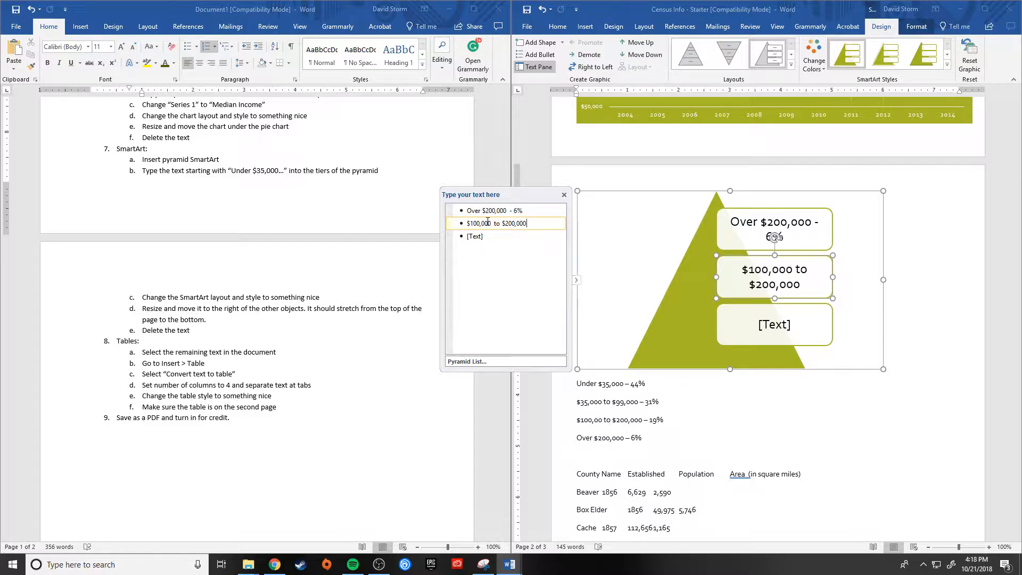
type(" - 19")
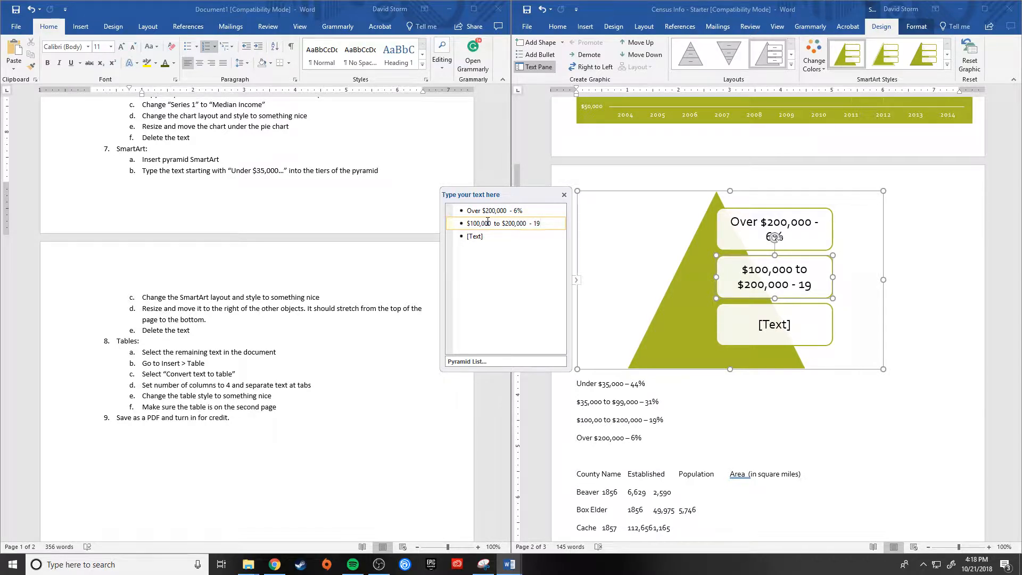
type("%")
Step: Add a third box under the $100,000 bracket in the pyramid and fill it with "$35,000 to $99,000 - 31%"
key("Return")
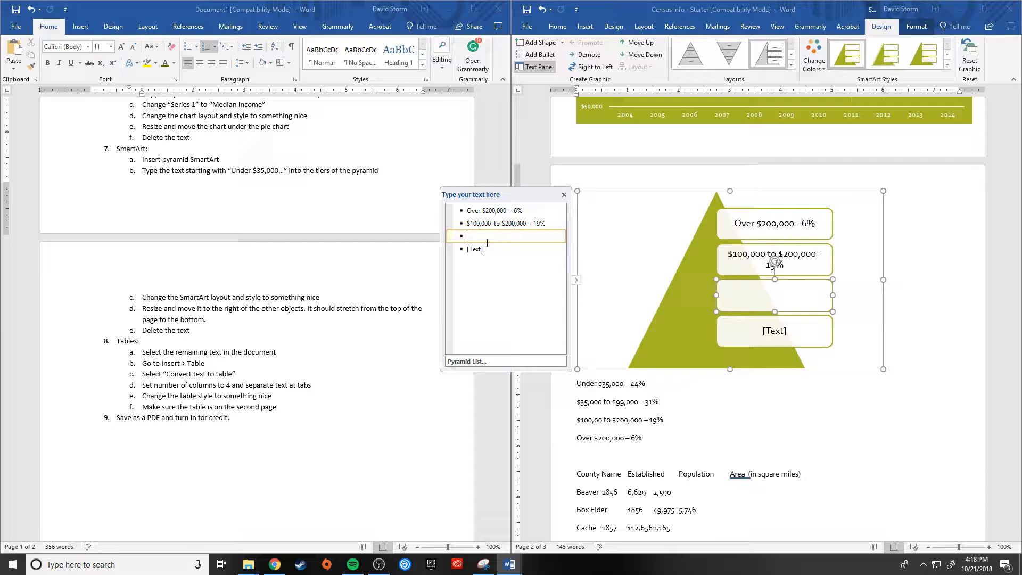
type("%35")
key("BackSpace")
key("BackSpace")
key("BackSpace")
type("$35,000 to $99,000")
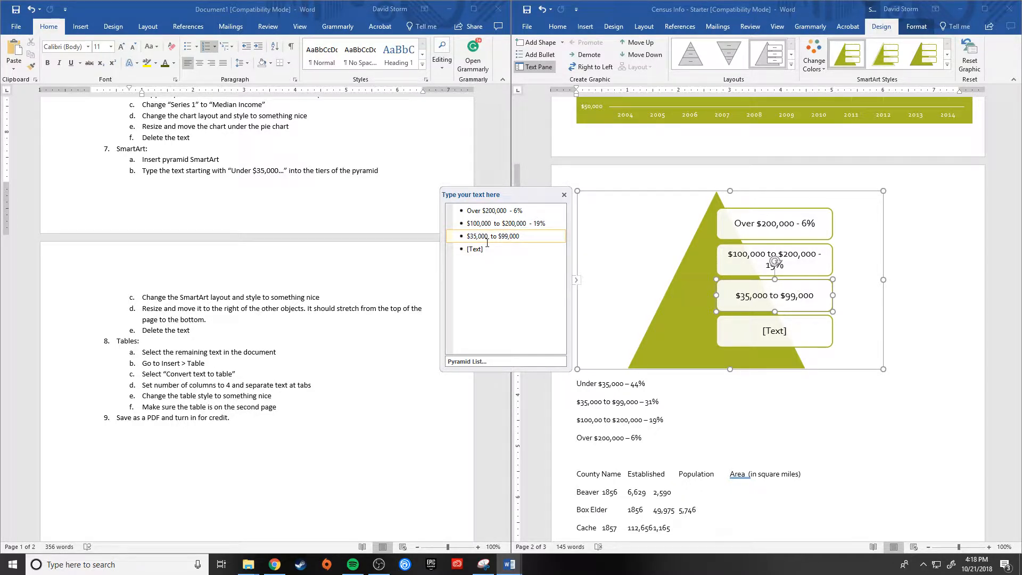
type(" - 19")
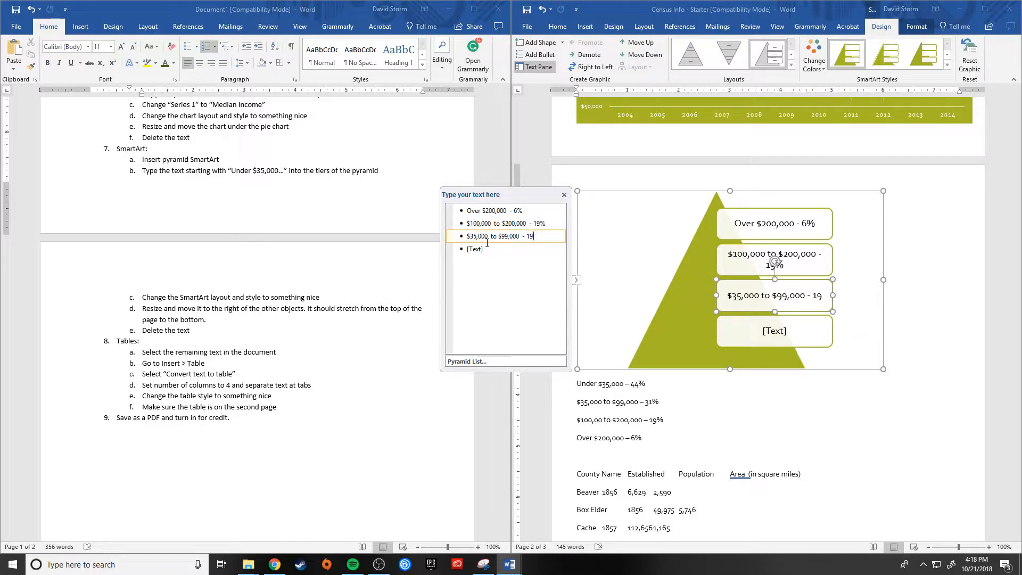
type("%")
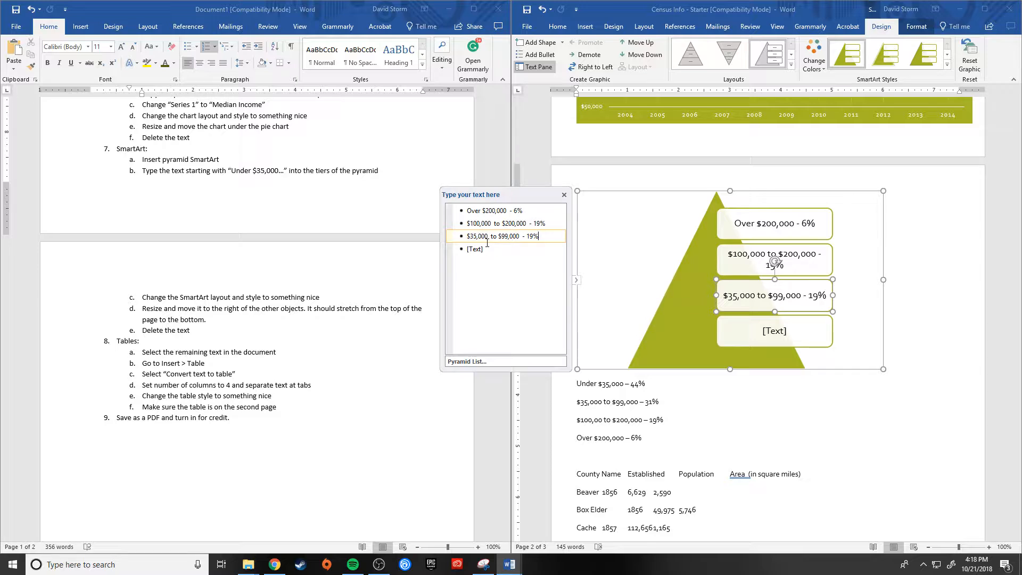
key("BackSpace")
key("BackSpace")
key("BackSpace")
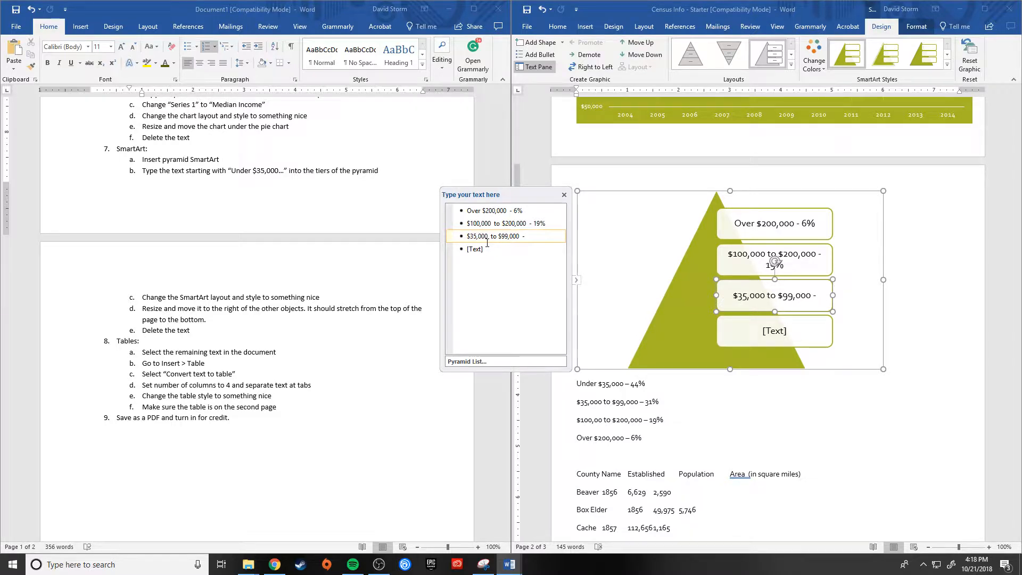
type("31")
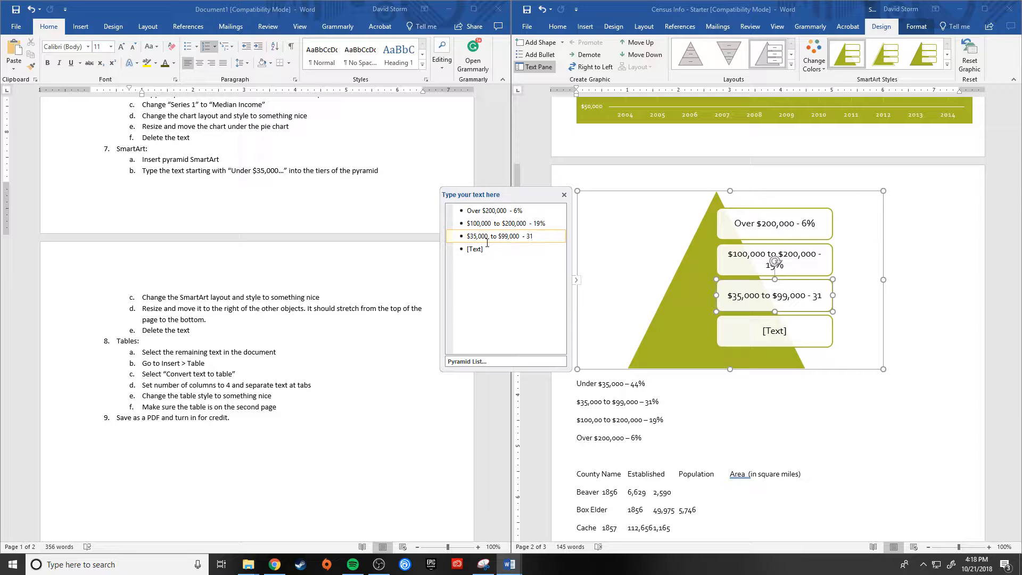
type("%")
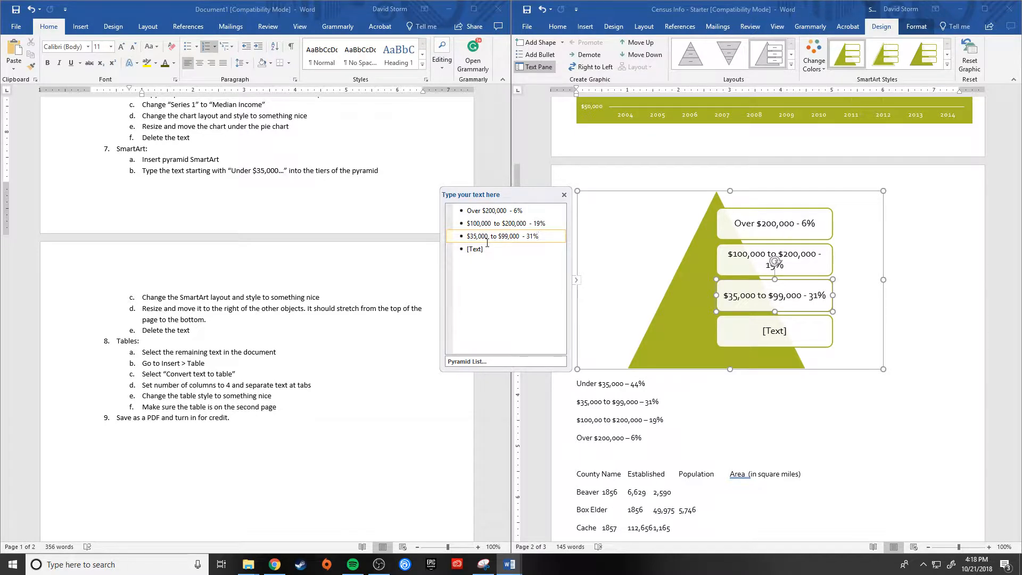
Step: Enter "Under $35,000 - 44%" as the text of the pyramid's bottom box, then close the text entry pane and deselect the graphic
key("Down")
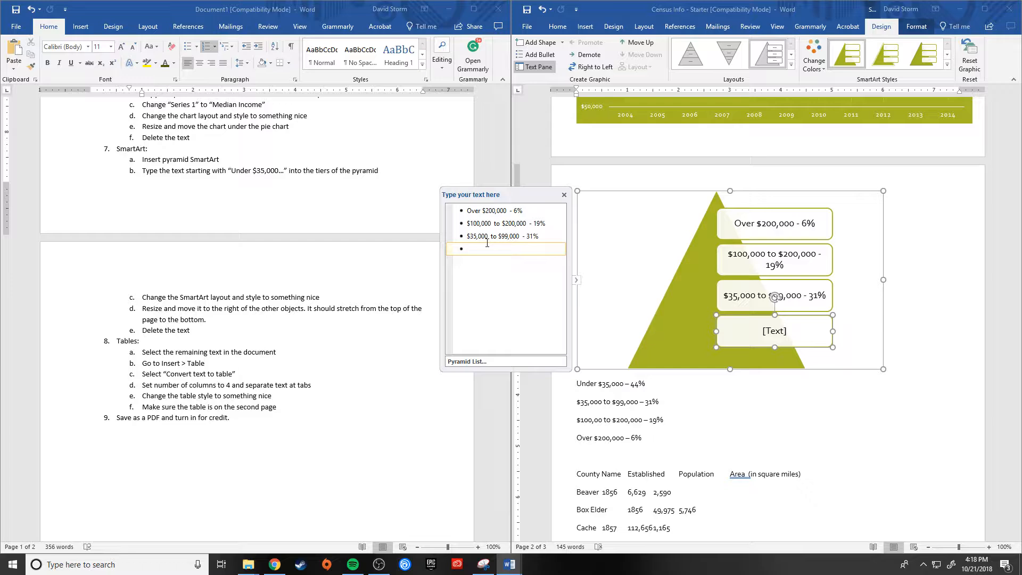
type("Over")
key("BackSpace")
key("BackSpace")
key("BackSpace")
key("BackSpace")
type("Under $35,000 - ")
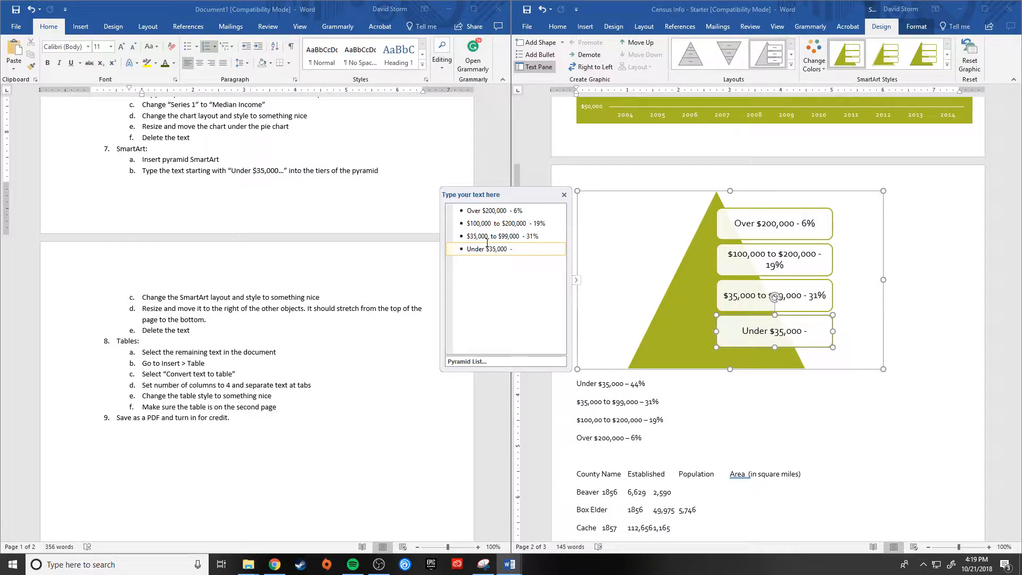
type("44%")
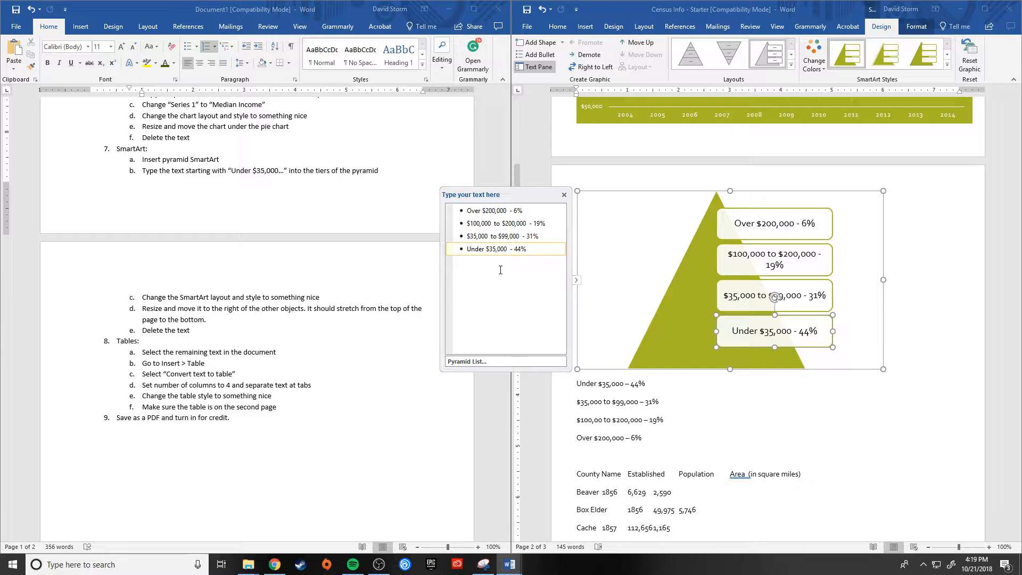
left_click(565, 194)
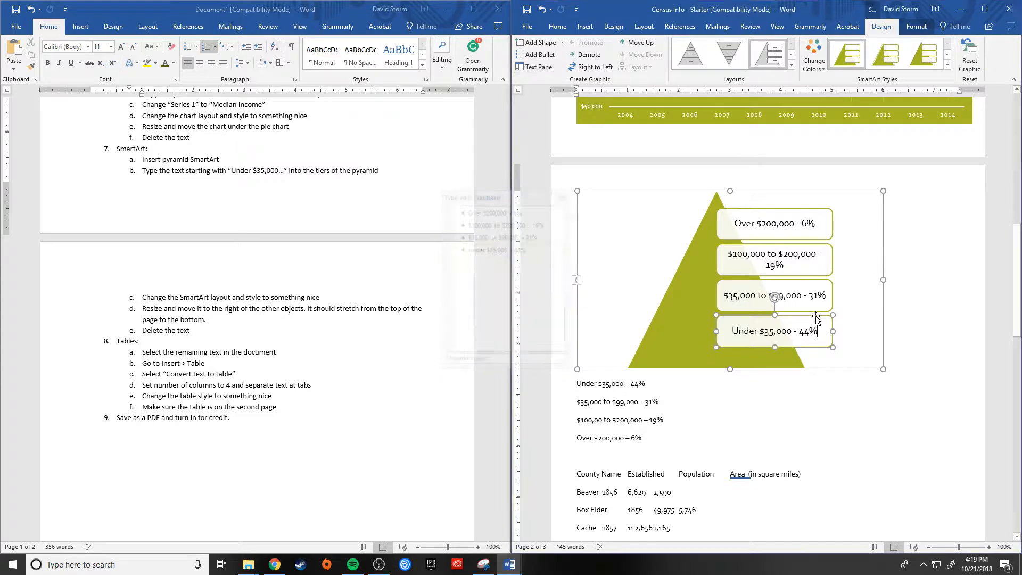
left_click(939, 335)
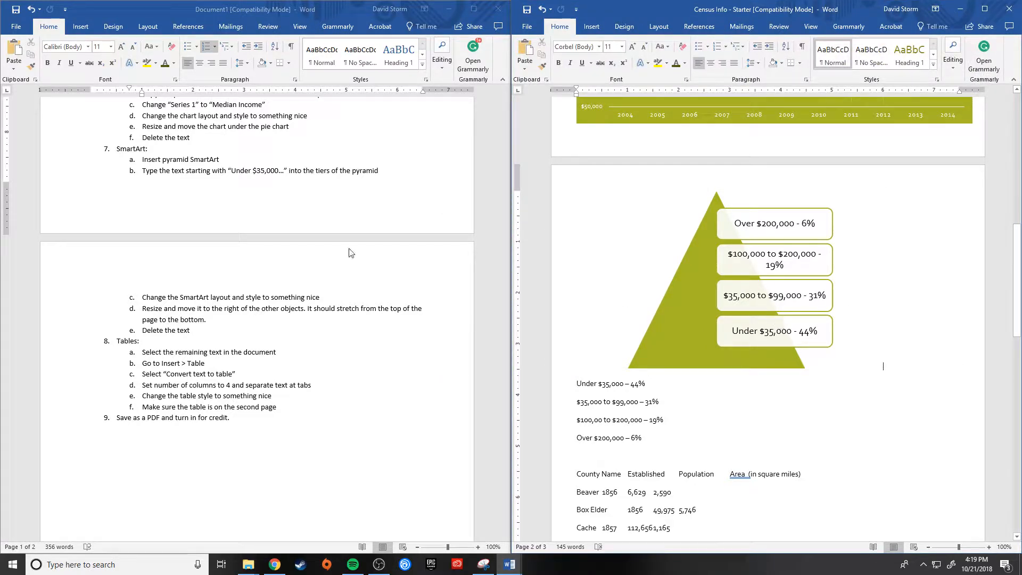
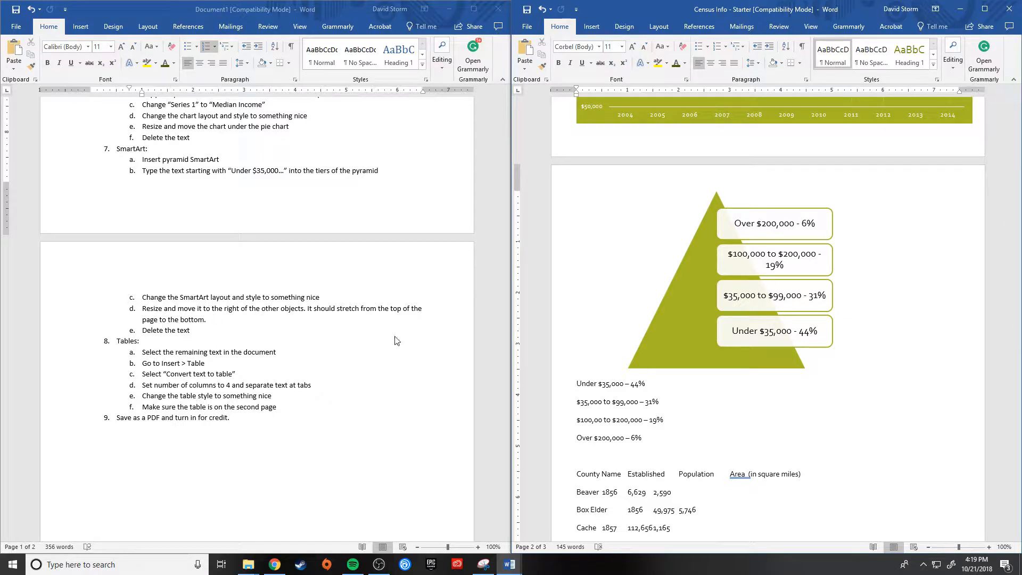
Step: Move the income pyramid SmartArt from the second page up to just before the median income chart
scroll(742, 280, "up", 20)
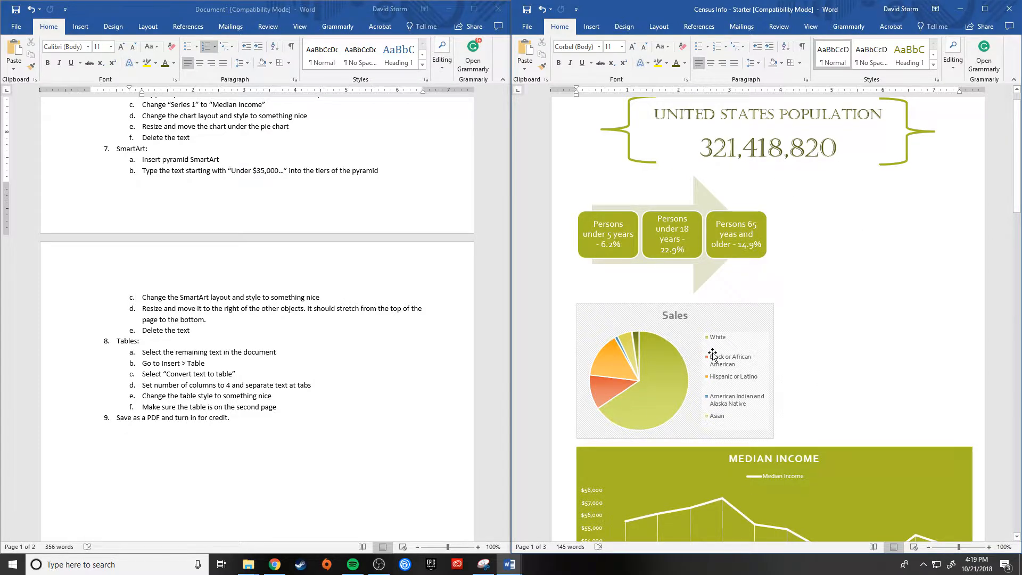
scroll(713, 354, "down", 10)
scroll(712, 354, "down", 2)
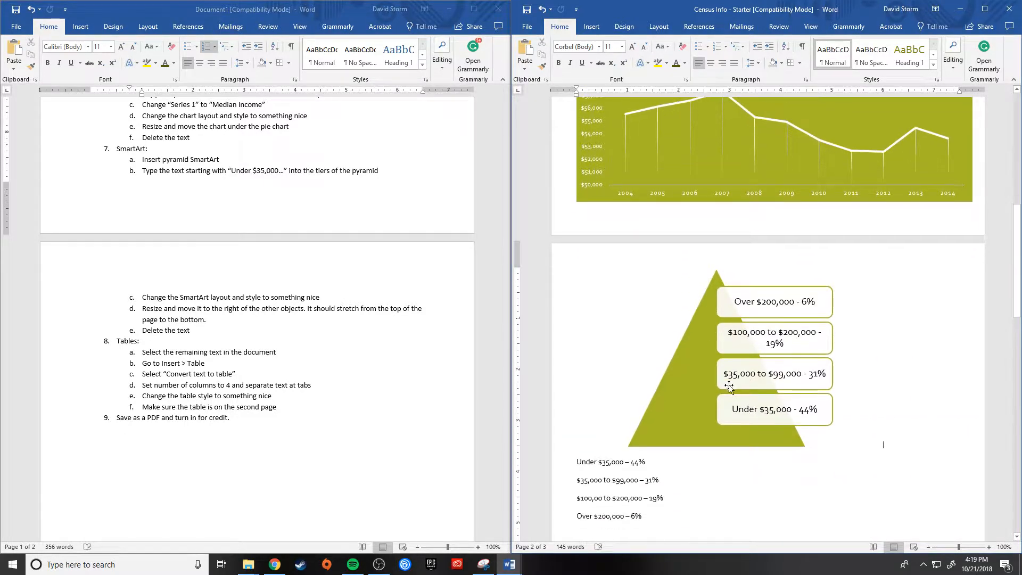
left_click(661, 415)
scroll(831, 236, "up", 7)
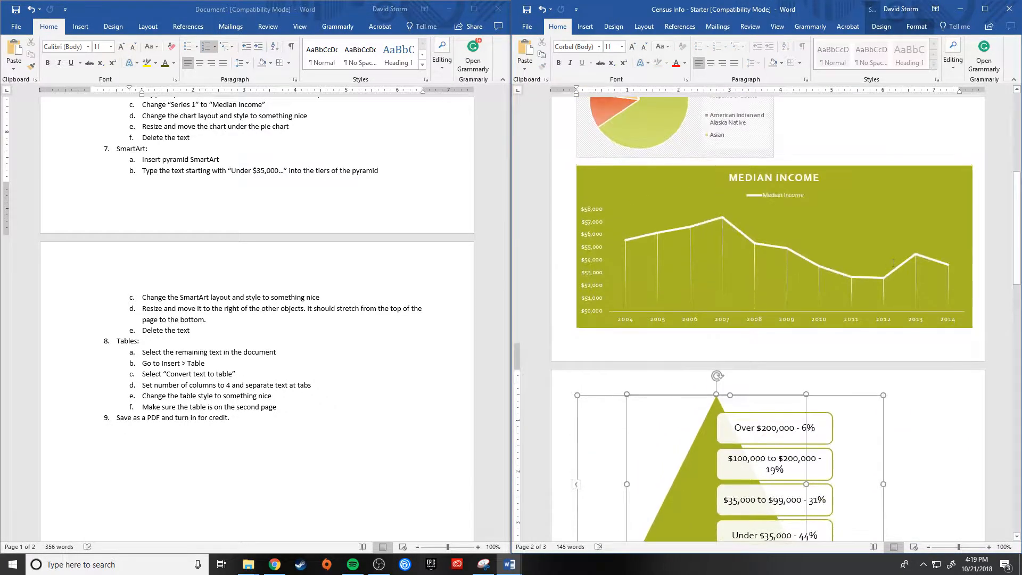
scroll(831, 237, "down", 7)
scroll(791, 339, "up", 1)
scroll(791, 339, "up", 5)
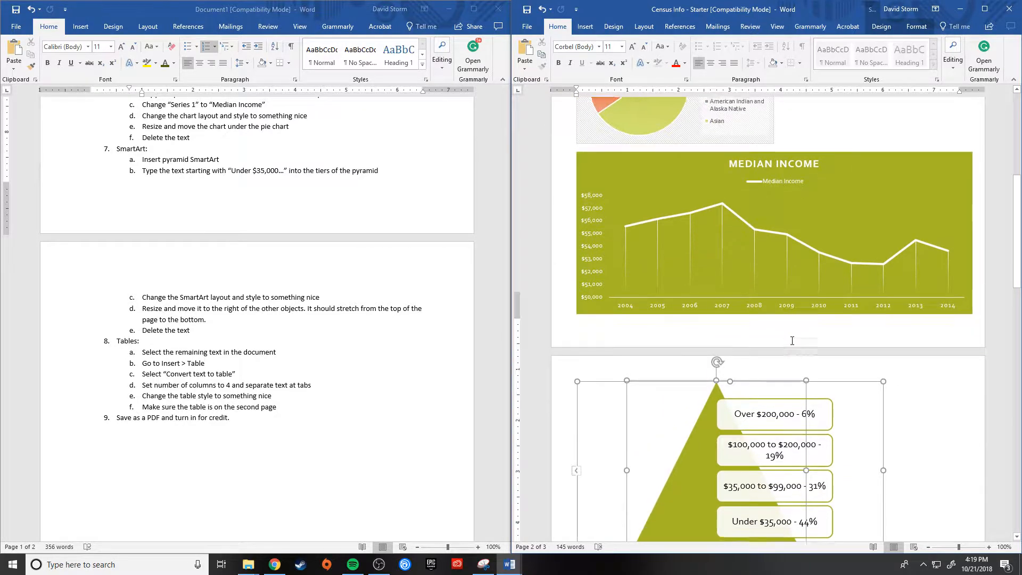
scroll(869, 429, "down", 6)
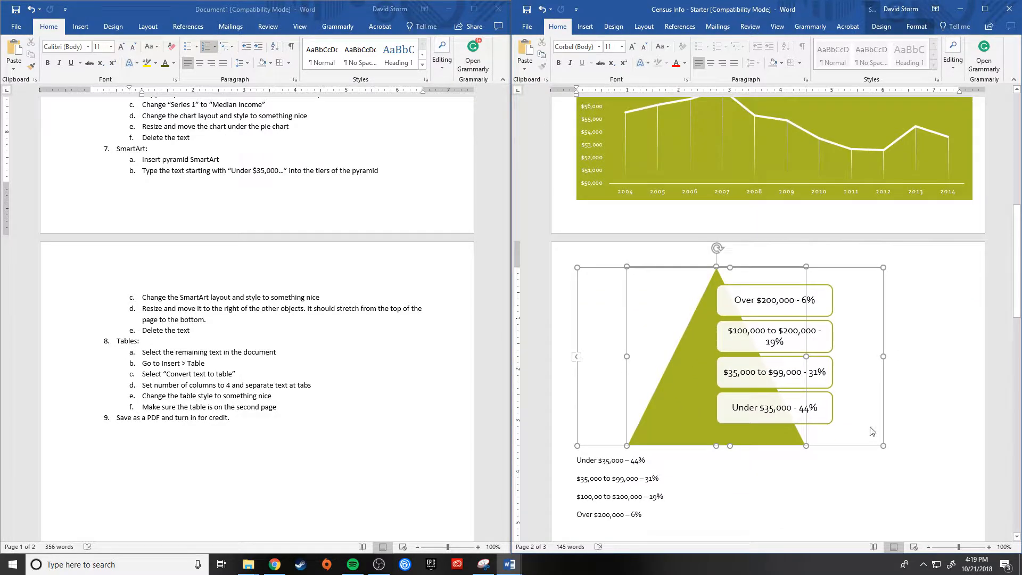
left_click(916, 27)
left_click(887, 28)
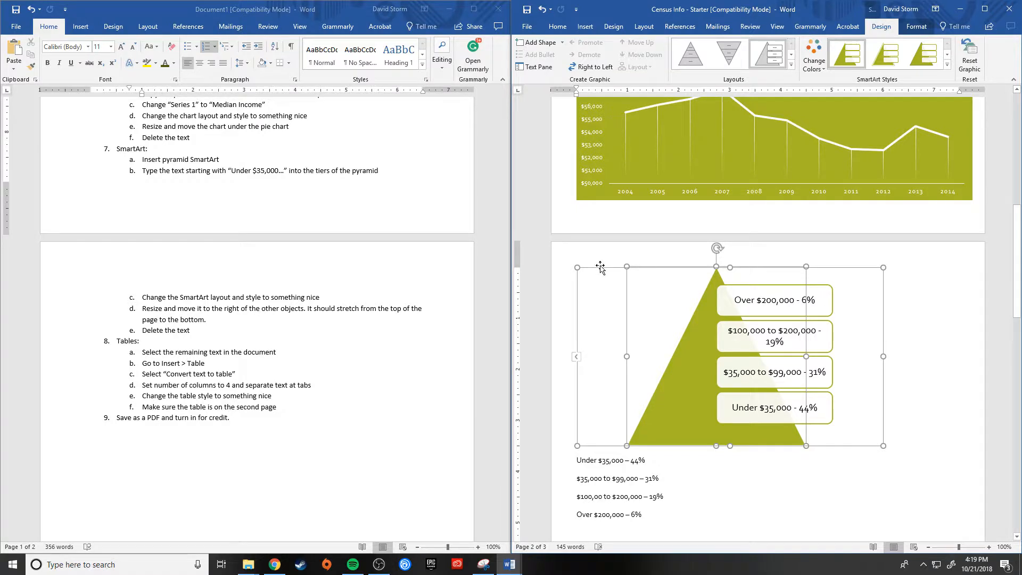
left_click_drag(596, 269, 673, 116)
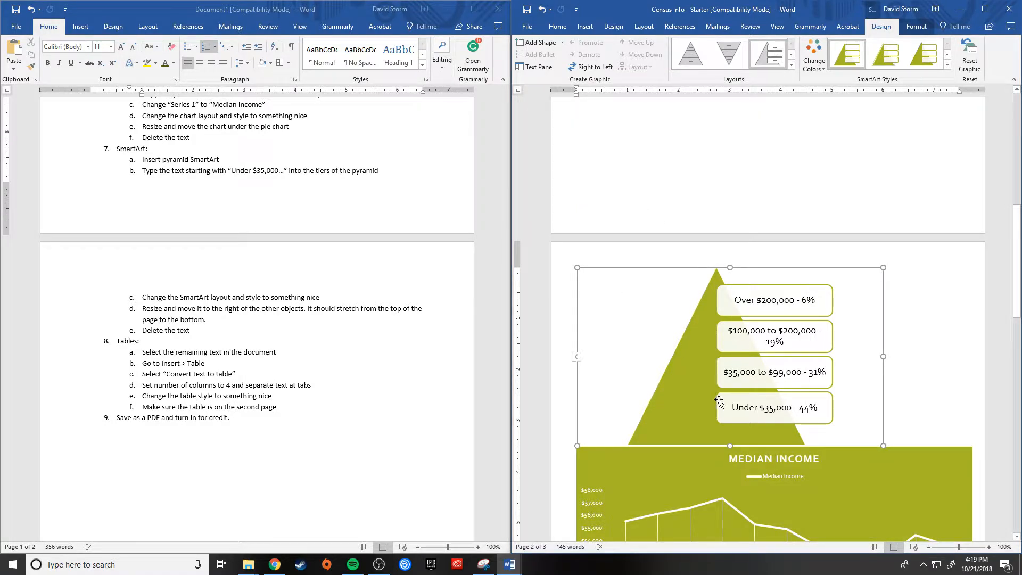
Step: Shrink the income pyramid SmartArt and set its text wrapping to In Front of Text
scroll(719, 399, "up", 5)
left_click_drag(883, 445, 716, 417)
left_click(731, 275)
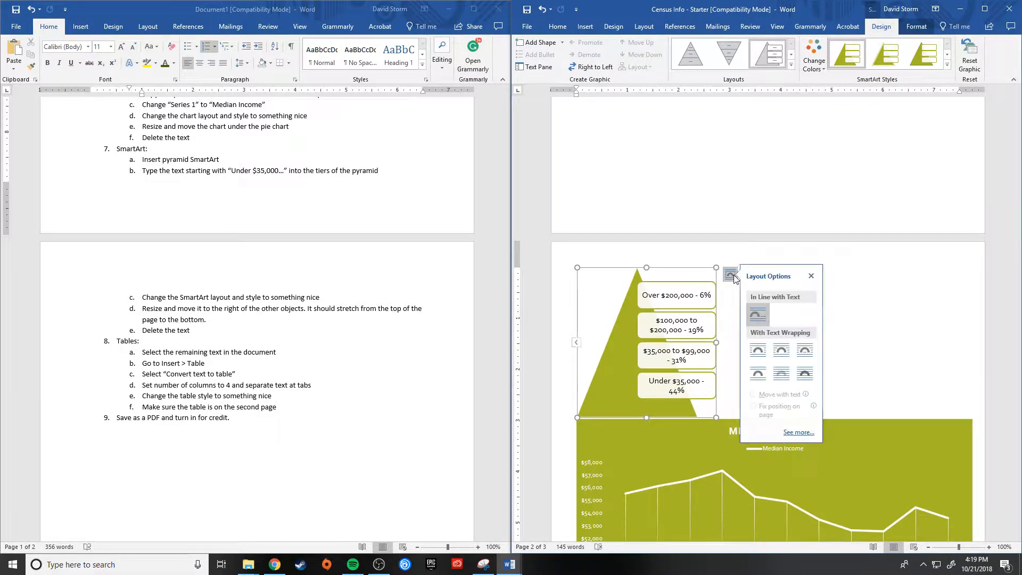
left_click(809, 379)
Step: Shift the triangle slightly right within the pyramid graphic, and move the whole graphic to the right of the age arrow SmartArt
scroll(786, 365, "up", 10)
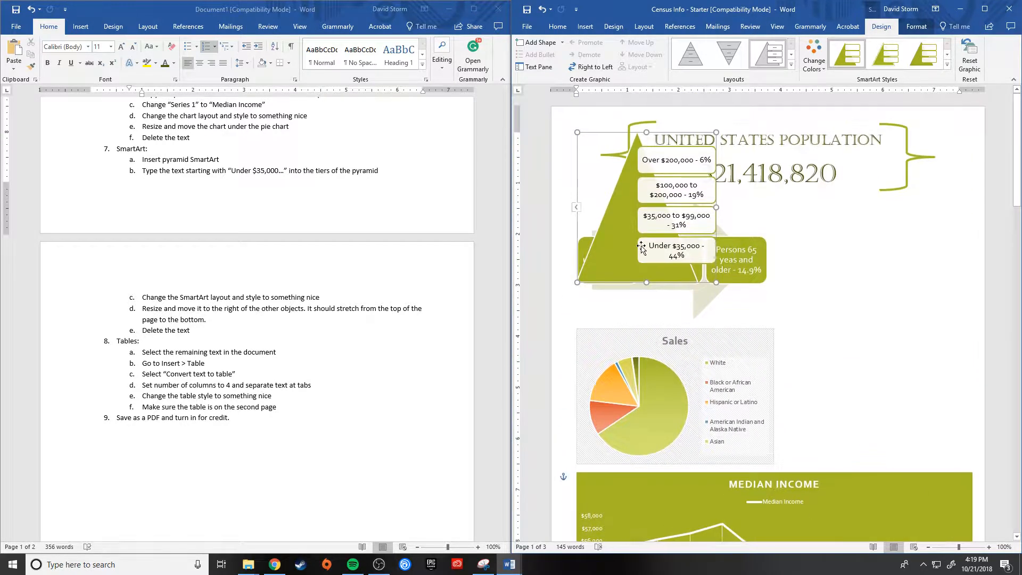
left_click_drag(613, 220, 808, 289)
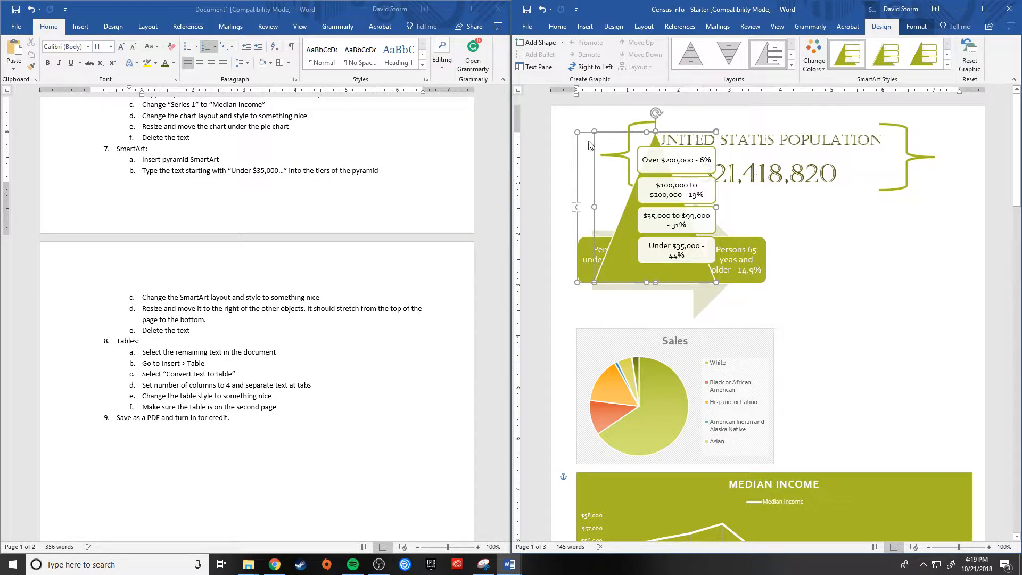
left_click_drag(584, 133, 842, 223)
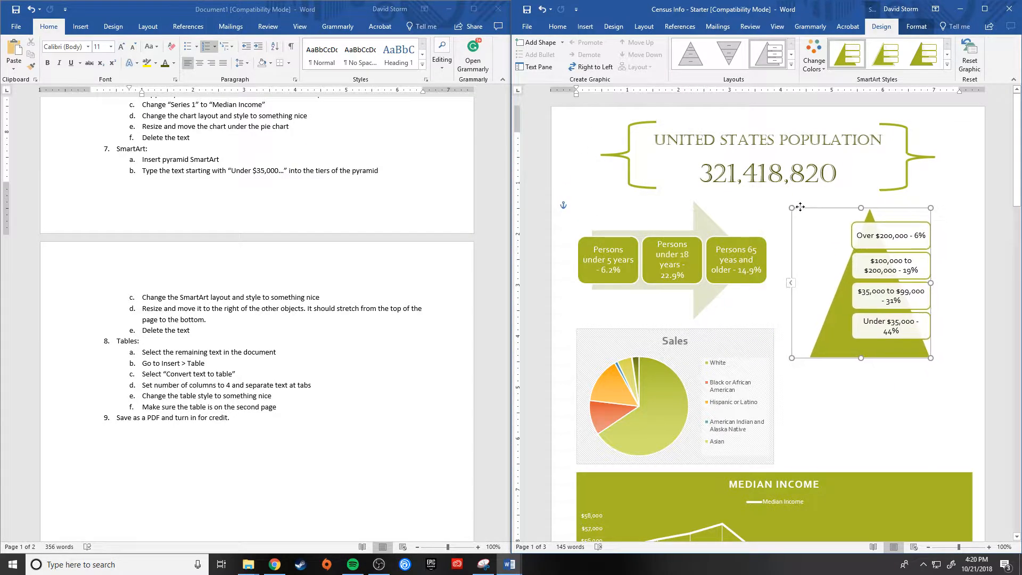
Step: Enlarge the pyramid to reach down to the pie chart's bottom edge, nudge it slightly left, and deselect it
left_click_drag(929, 356, 967, 462)
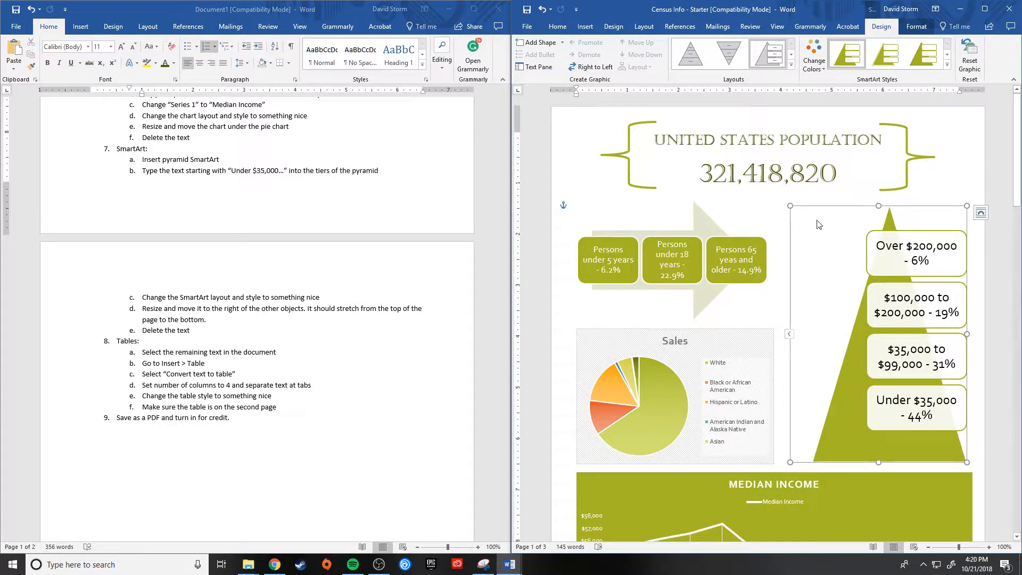
left_click_drag(824, 207, 819, 209)
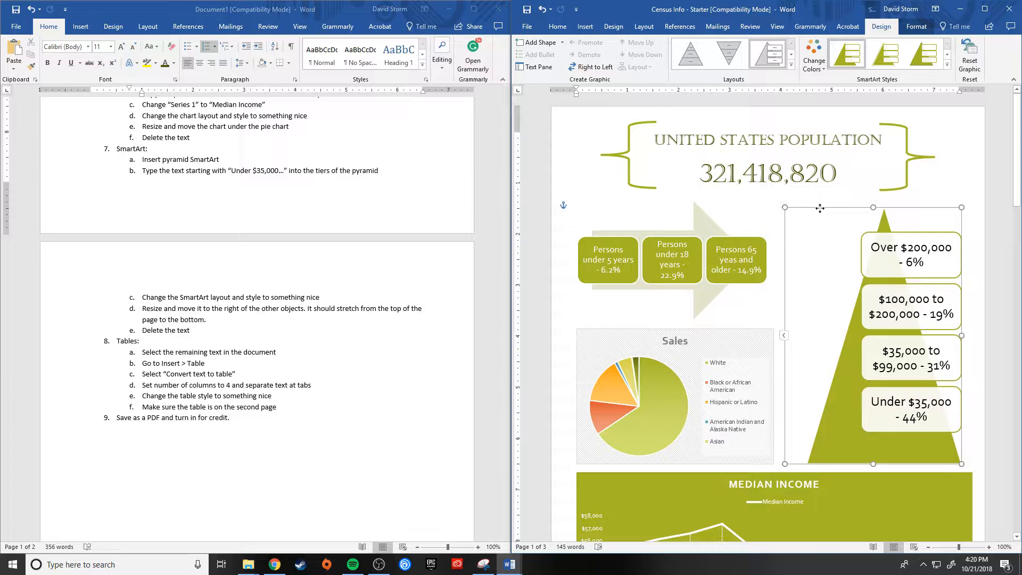
left_click(992, 309)
Step: Delete the four income bracket text lines and the blank line above the county data on the second page
scroll(995, 319, "down", 4)
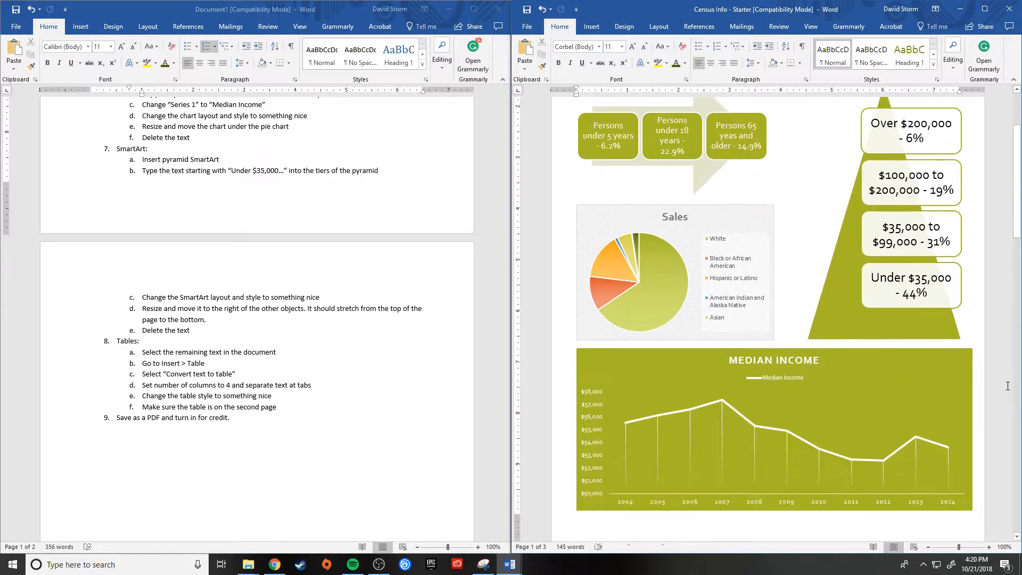
scroll(1006, 373, "up", 3)
scroll(1007, 385, "down", 6)
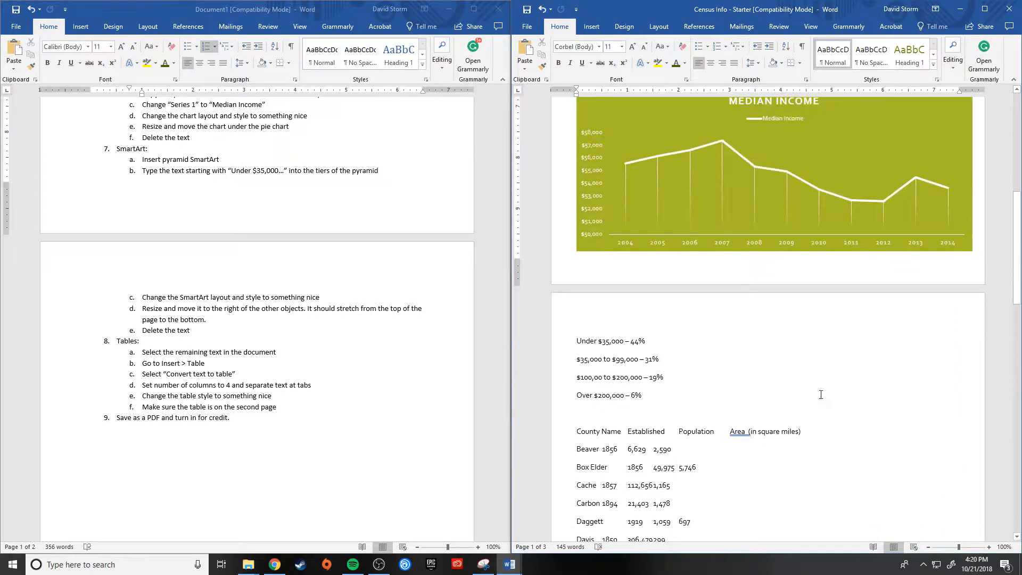
left_click_drag(651, 398, 543, 340)
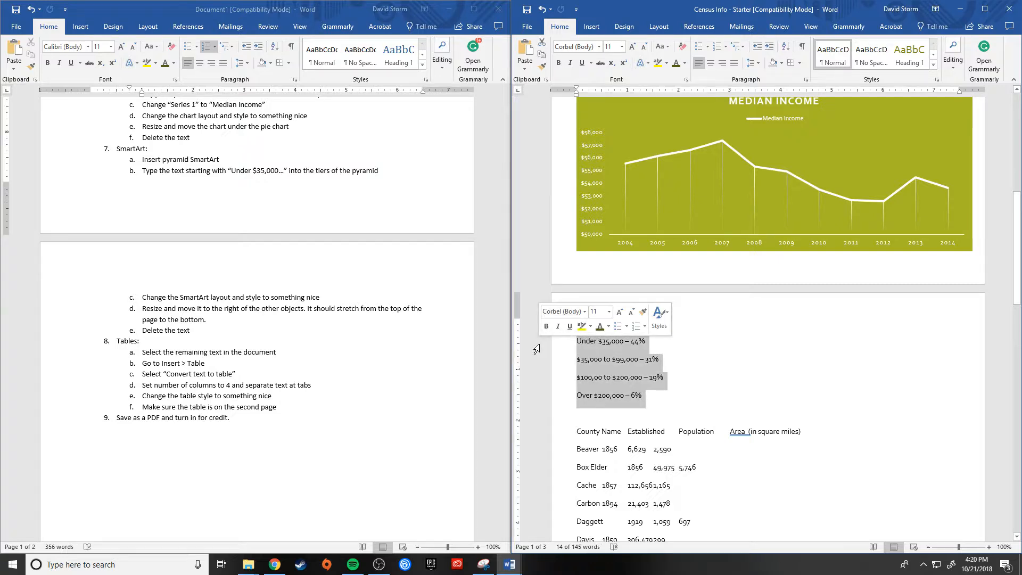
key("Delete")
key("Delete")
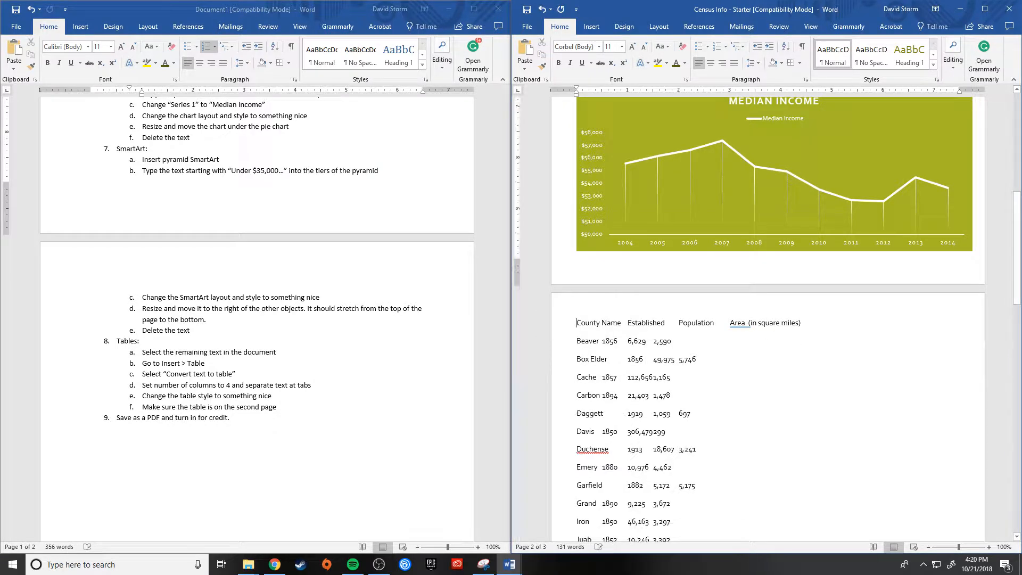
Step: Review how the heading, age SmartArt, pie chart, income pyramid and line chart are arranged on the first page
scroll(957, 433, "up", 7)
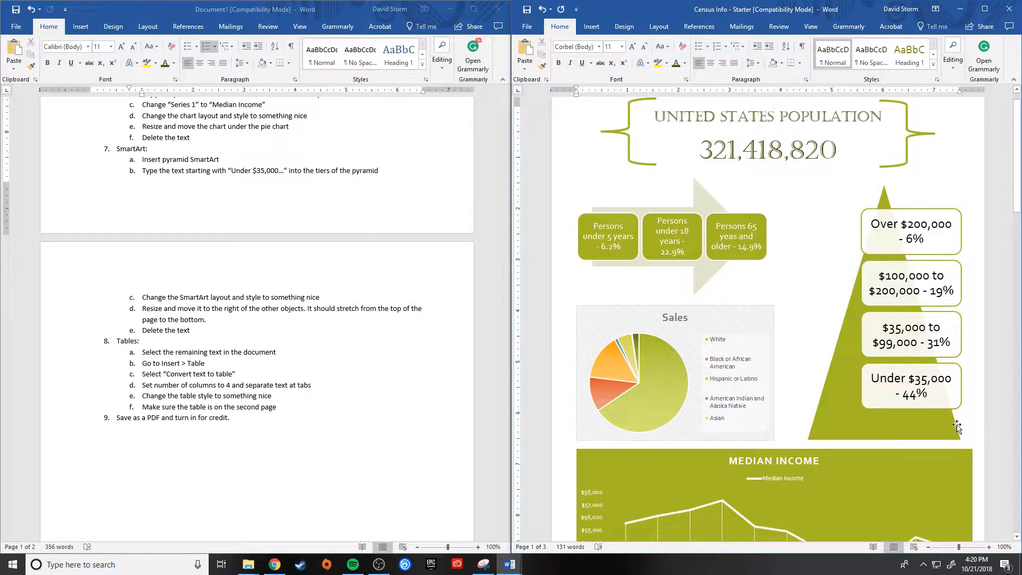
scroll(831, 356, "down", 4)
scroll(833, 372, "up", 4)
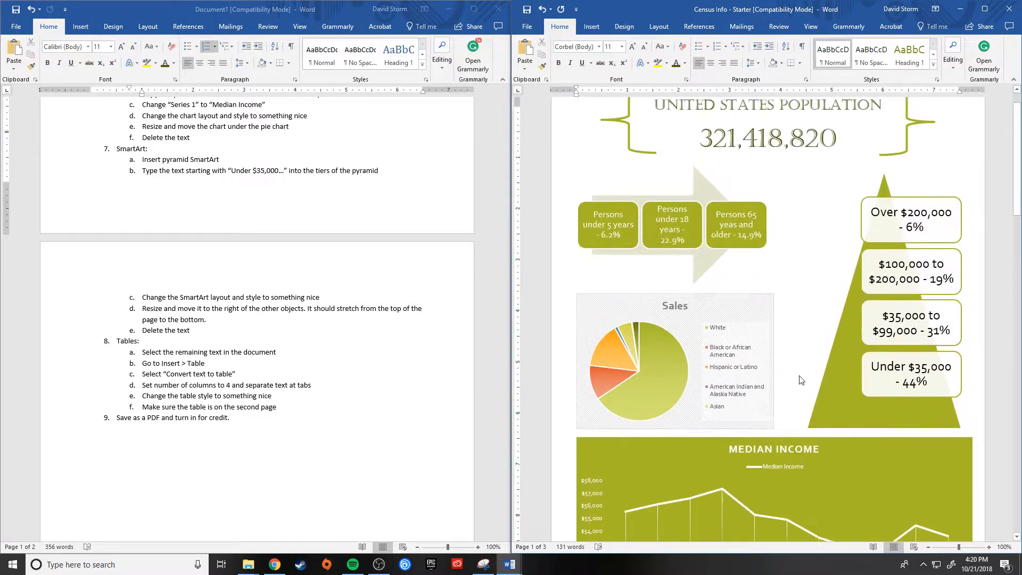
scroll(819, 299, "up", 1)
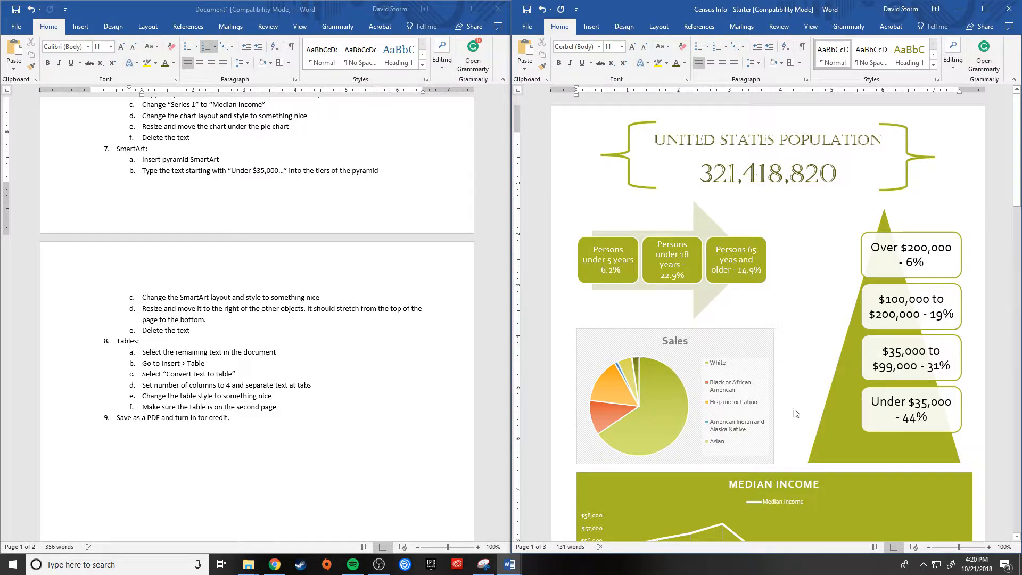
scroll(795, 412, "down", 3)
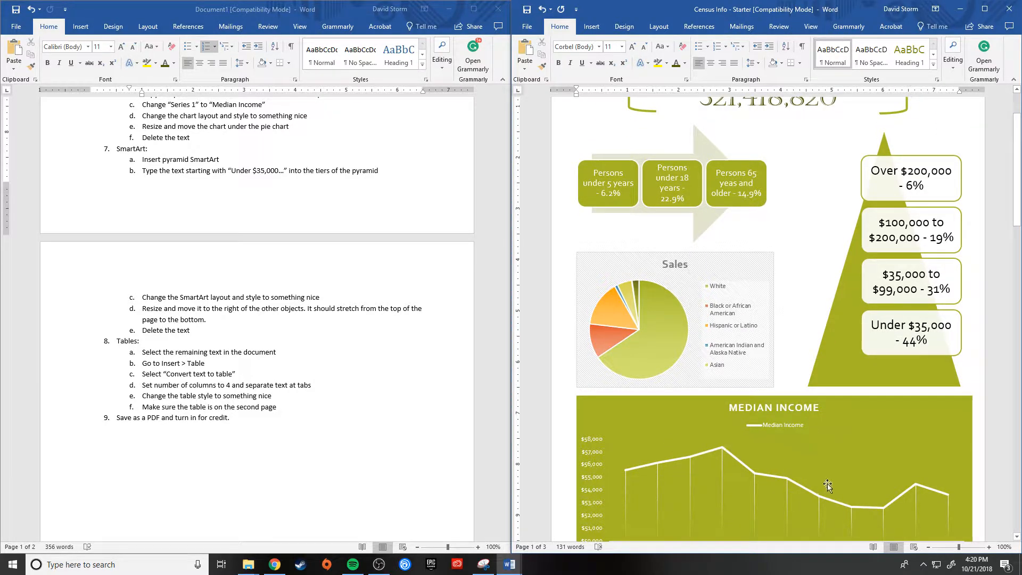
scroll(767, 456, "down", 3)
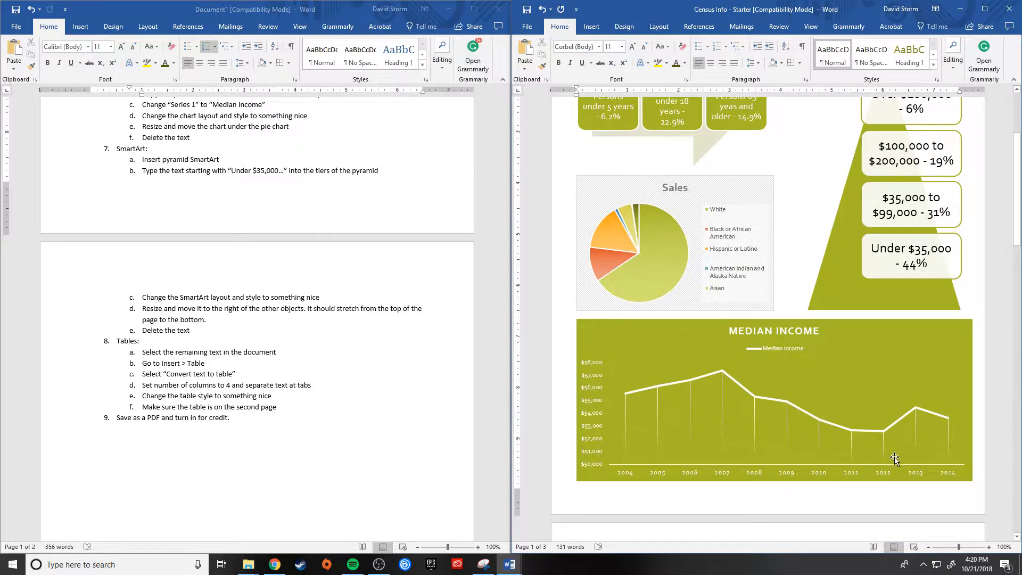
scroll(894, 457, "up", 5)
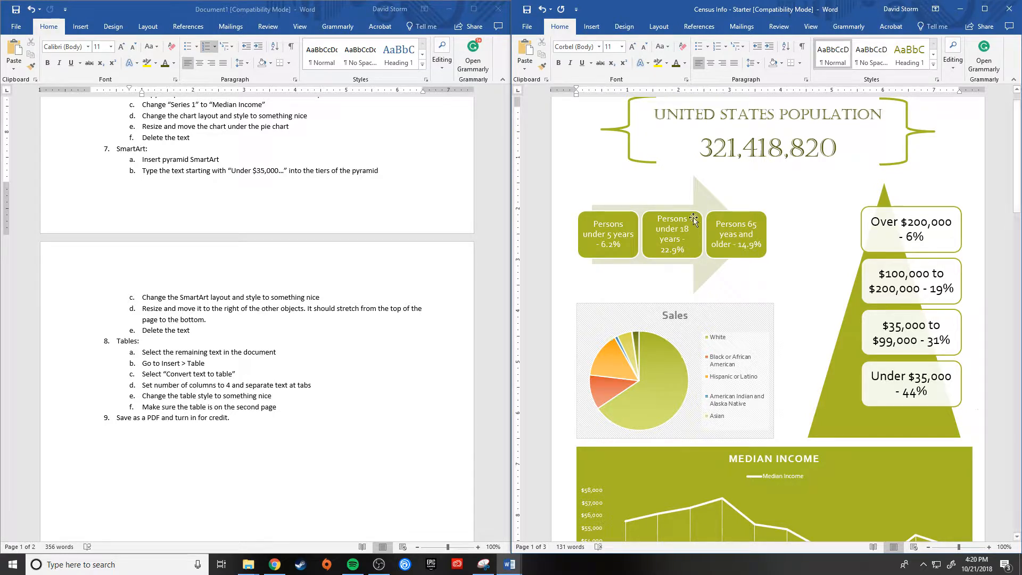
scroll(838, 482, "up", 1)
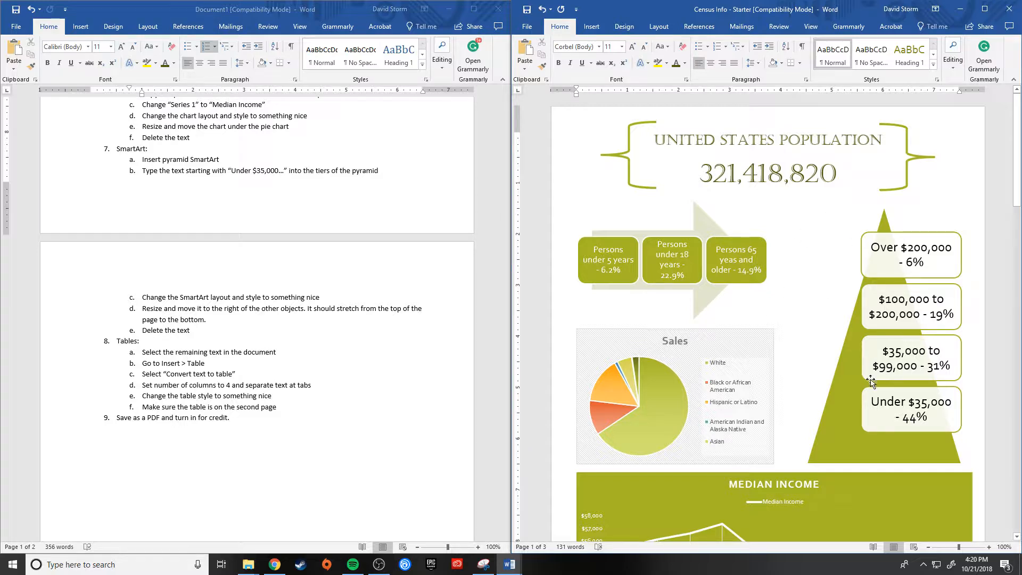
left_click(738, 269)
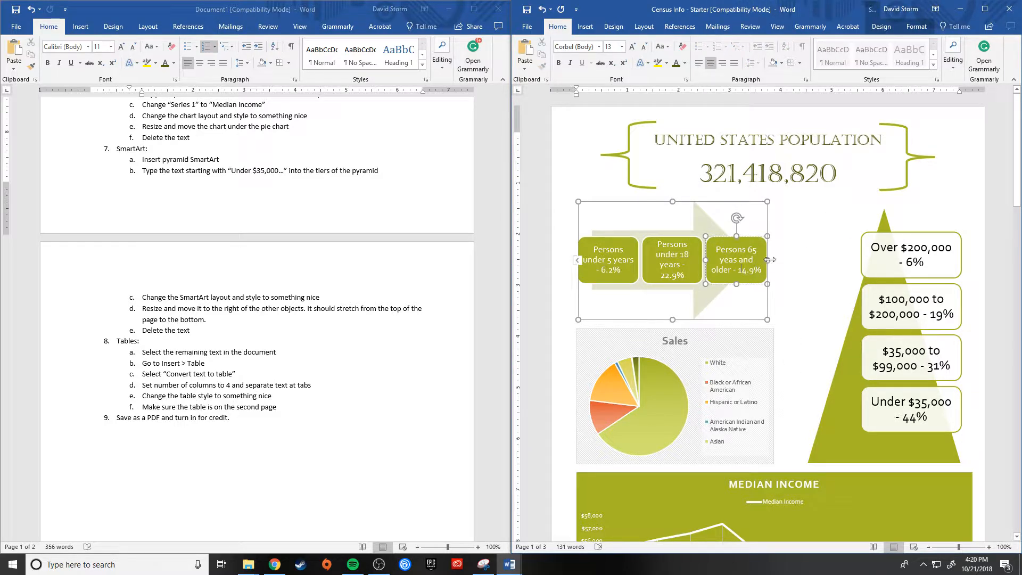
left_click_drag(770, 259, 851, 254)
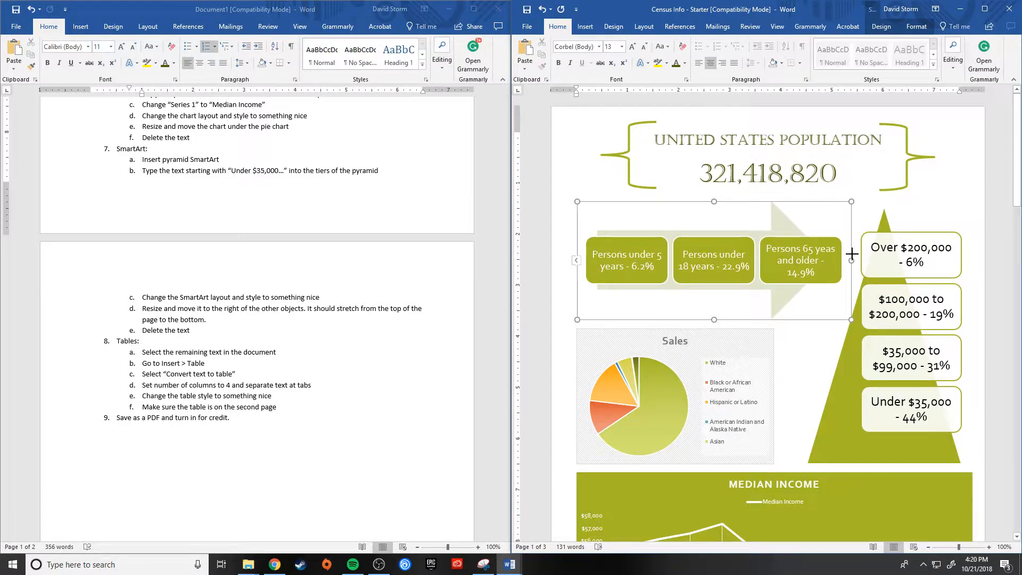
left_click(832, 249)
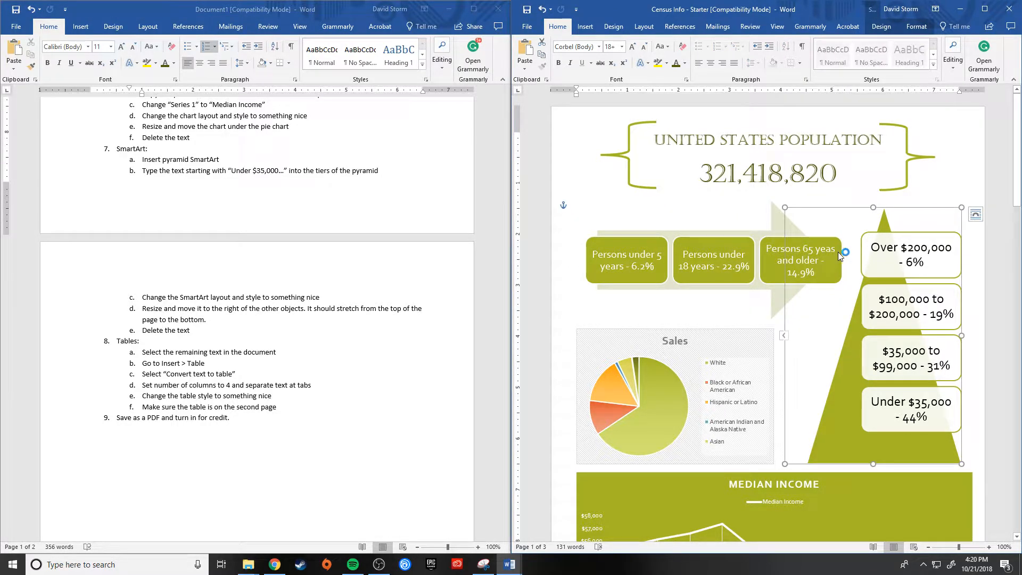
left_click(832, 250)
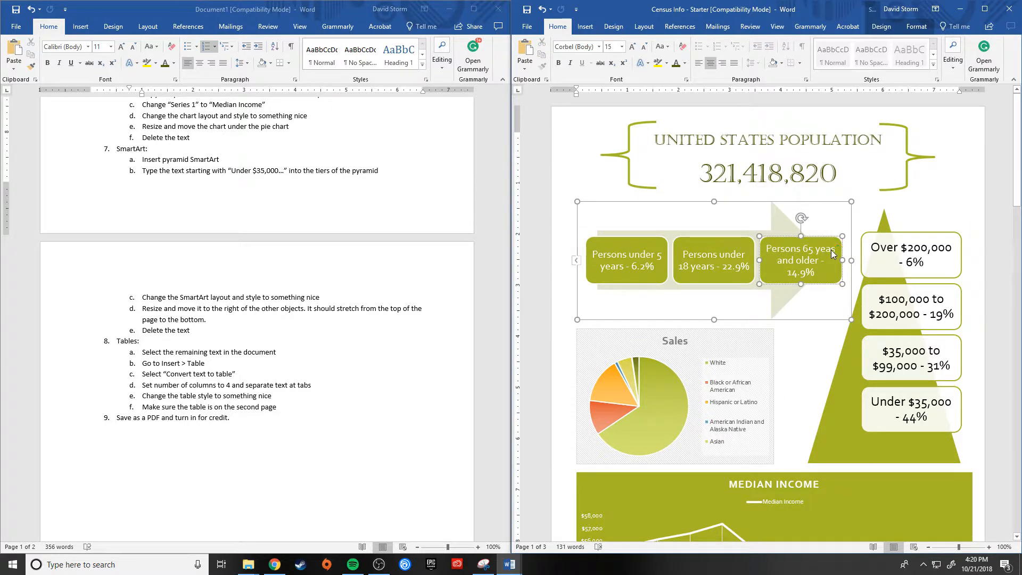
left_click(789, 254)
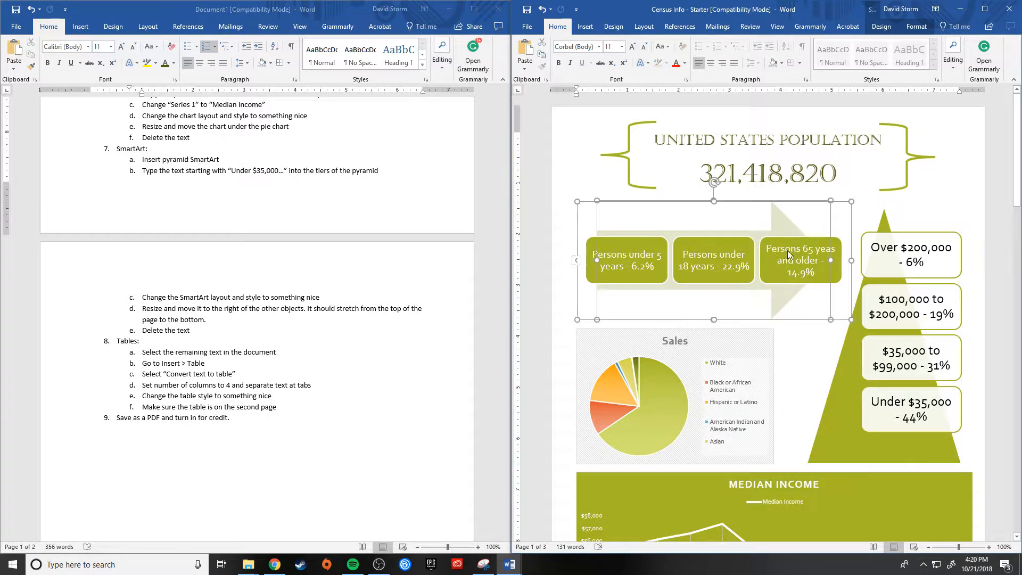
left_click(737, 220)
left_click_drag(851, 260, 769, 250)
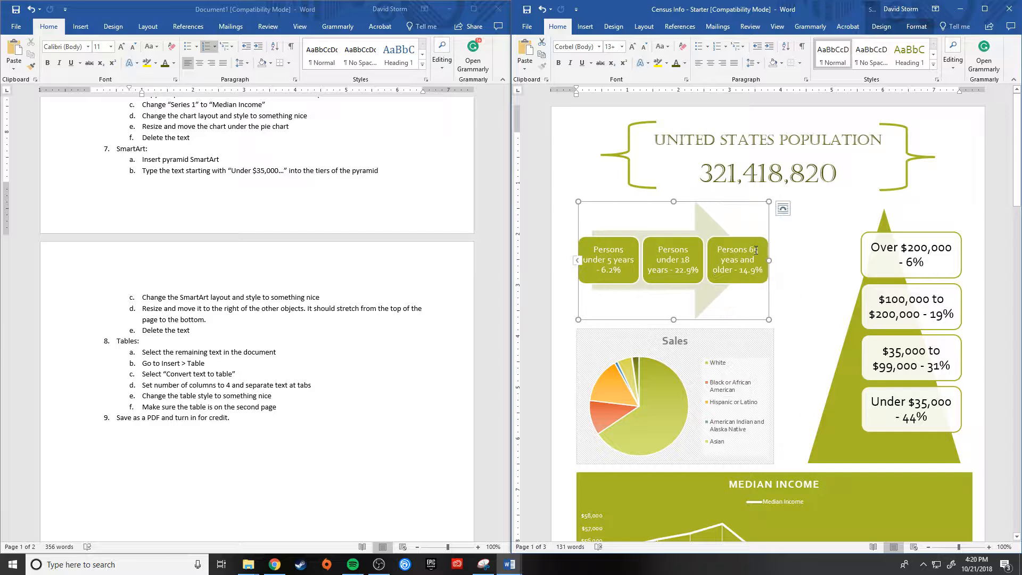
Step: Correct "yeas" to "years" in the age SmartArt's third box and widen the graphic to reach the income pyramid
left_click(735, 260)
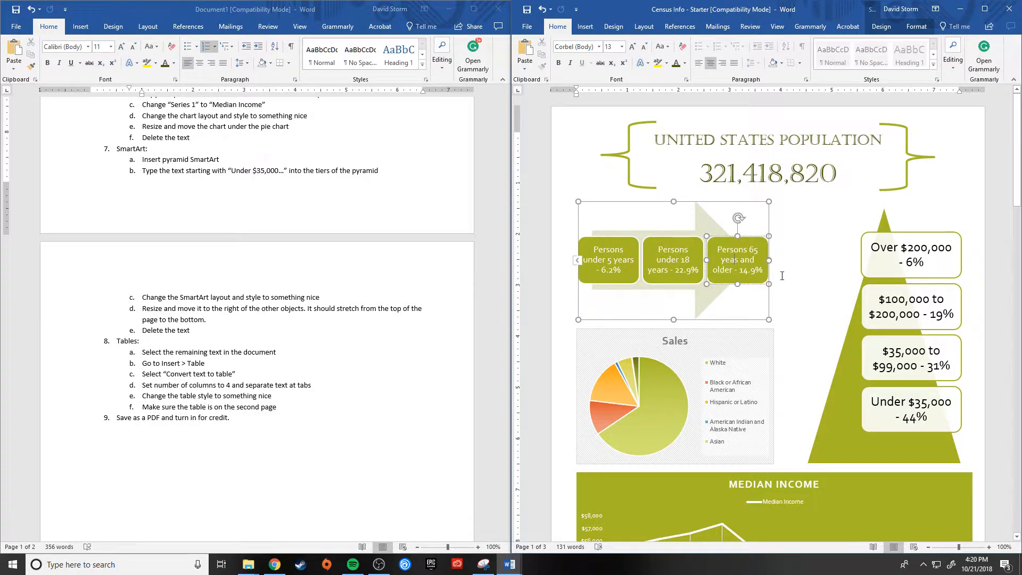
type("r")
left_click_drag(771, 261, 834, 260)
left_click_drag(846, 261, 852, 261)
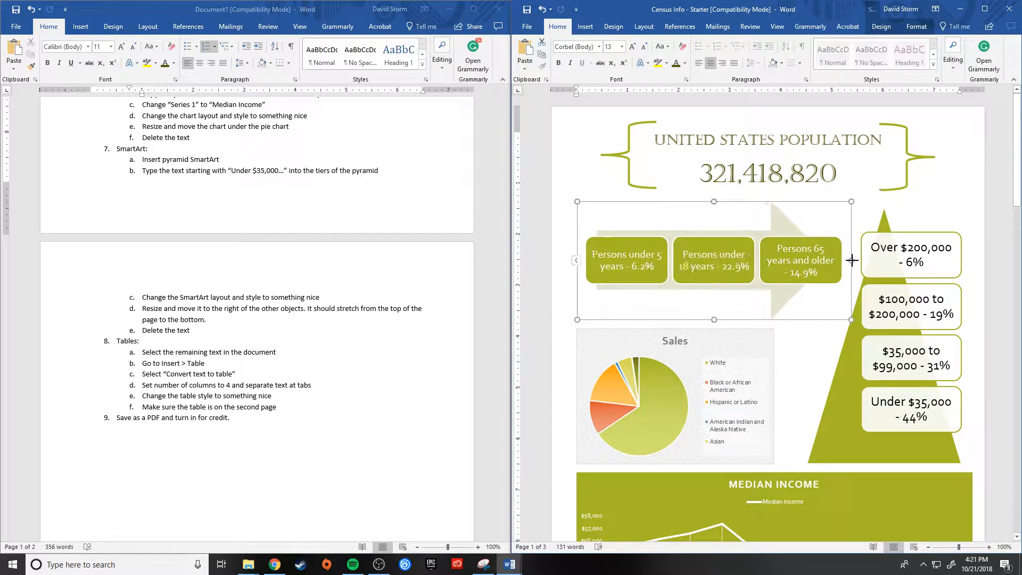
left_click(965, 270)
scroll(953, 365, "down", 3)
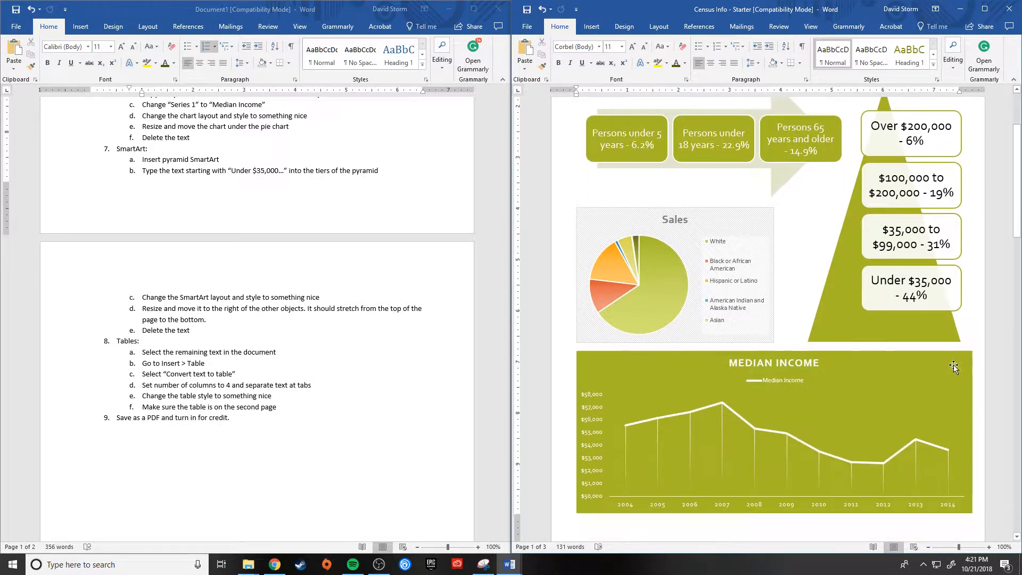
scroll(953, 365, "up", 3)
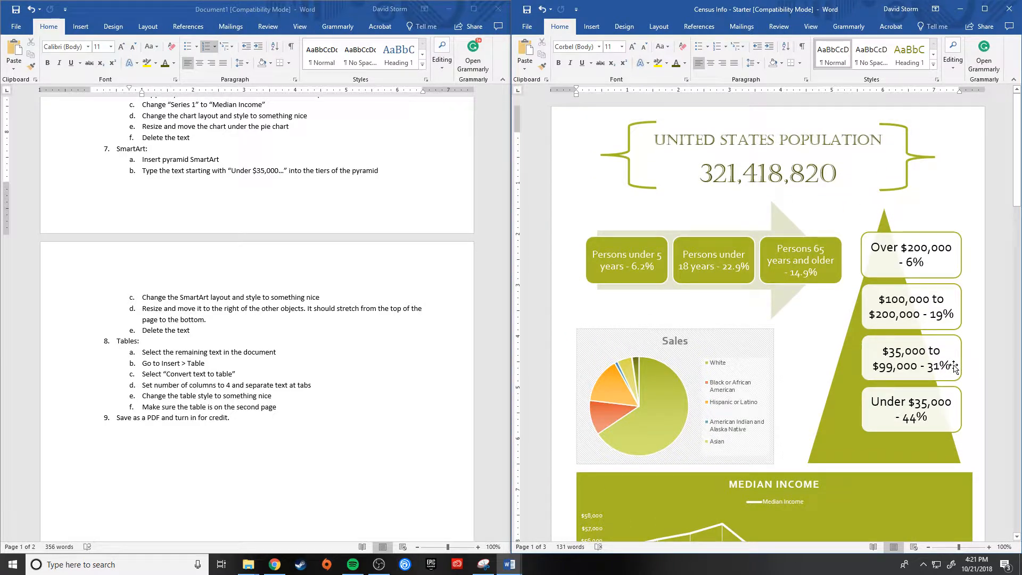
scroll(953, 366, "down", 3)
scroll(953, 365, "up", 3)
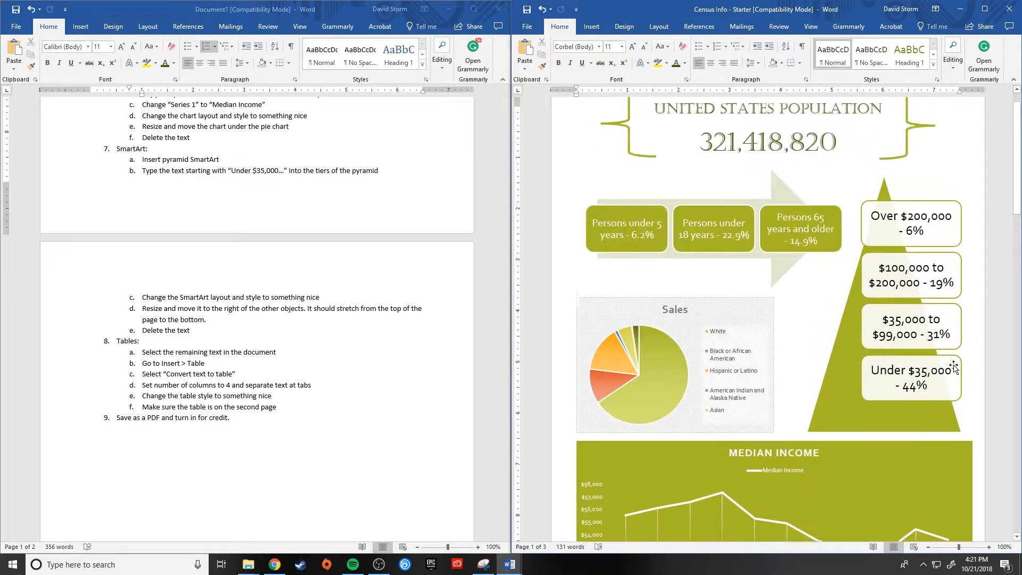
Step: Apply the Slice theme to the census document
scroll(953, 365, "up", 1)
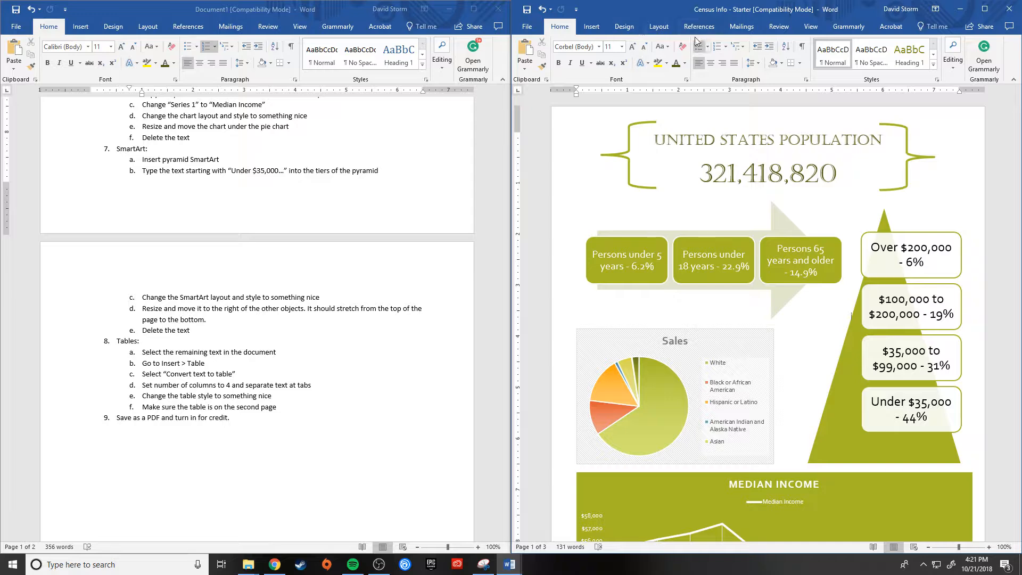
left_click(623, 27)
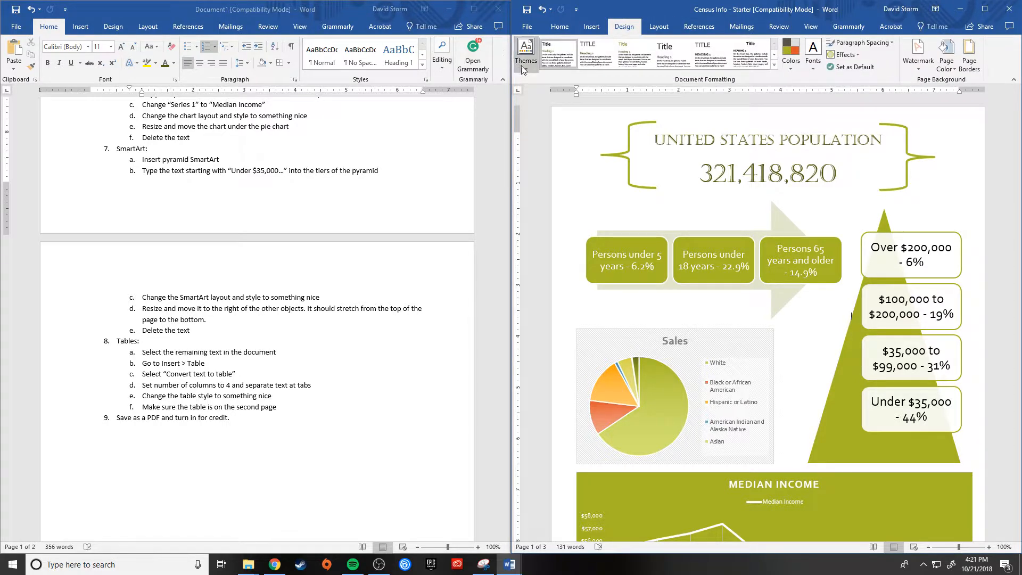
left_click(523, 68)
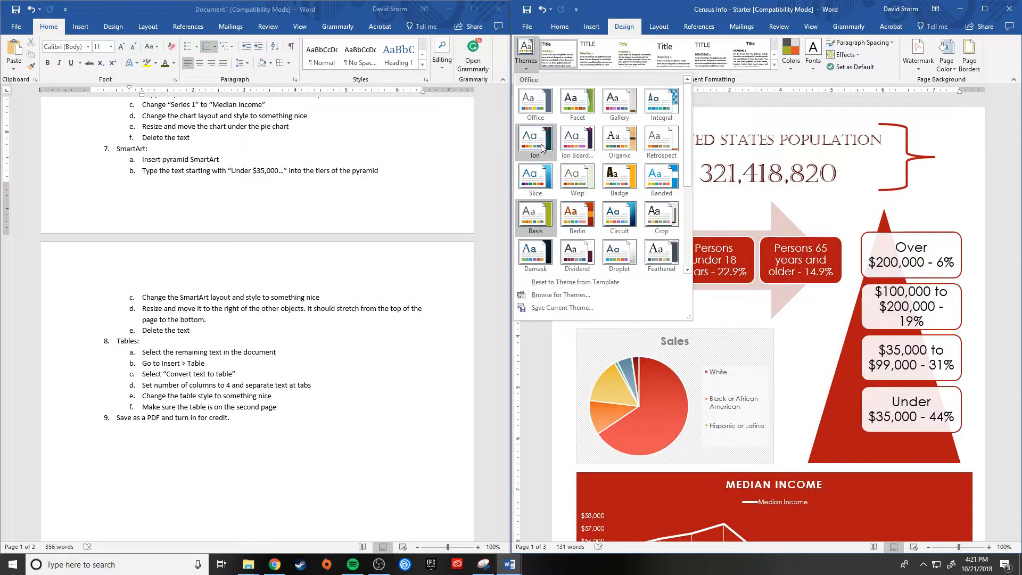
left_click(547, 182)
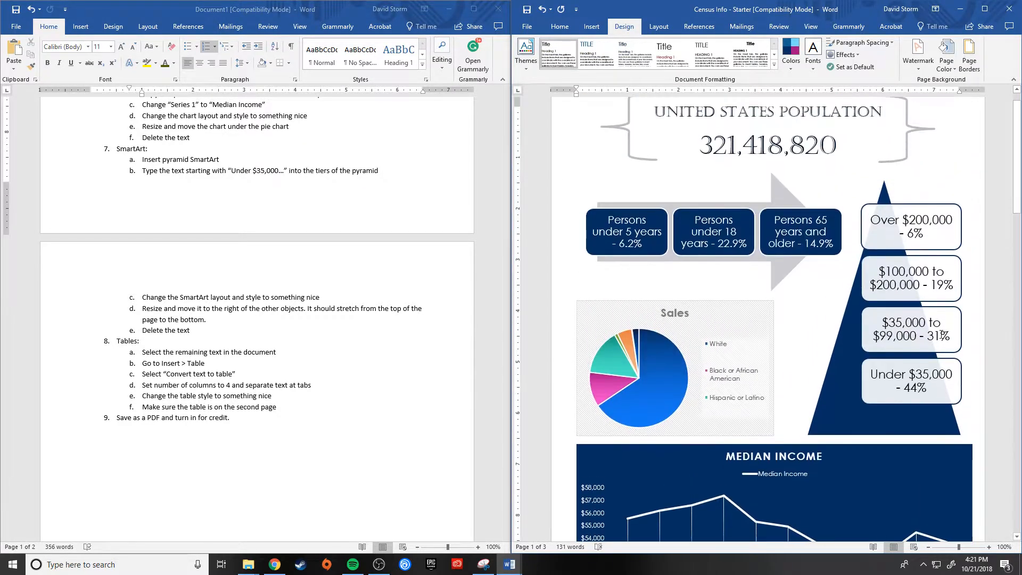
scroll(941, 334, "up", 1)
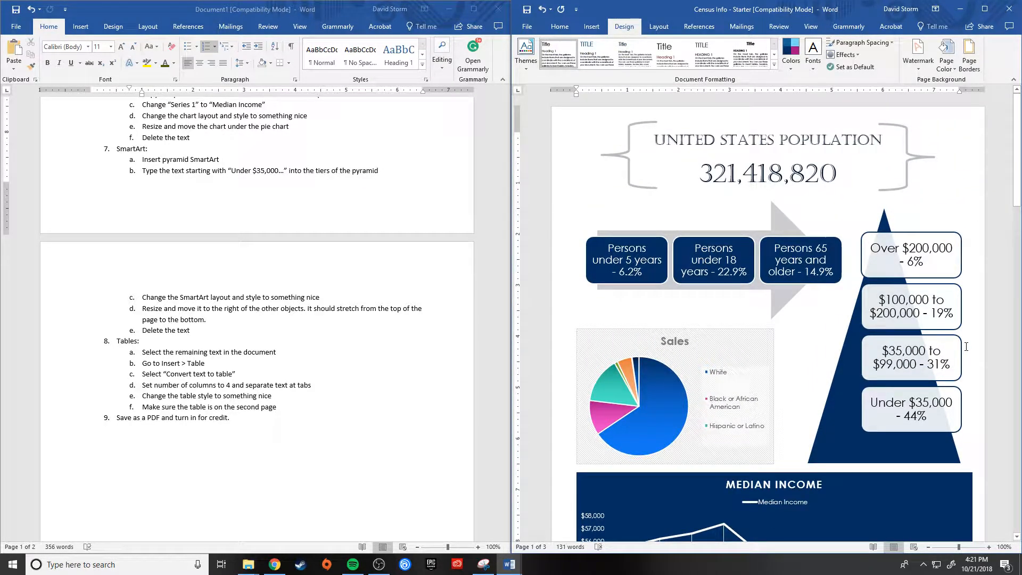
Step: Examine the tab-separated county data following the line chart and read the table instructions in the other document
scroll(966, 346, "down", 18)
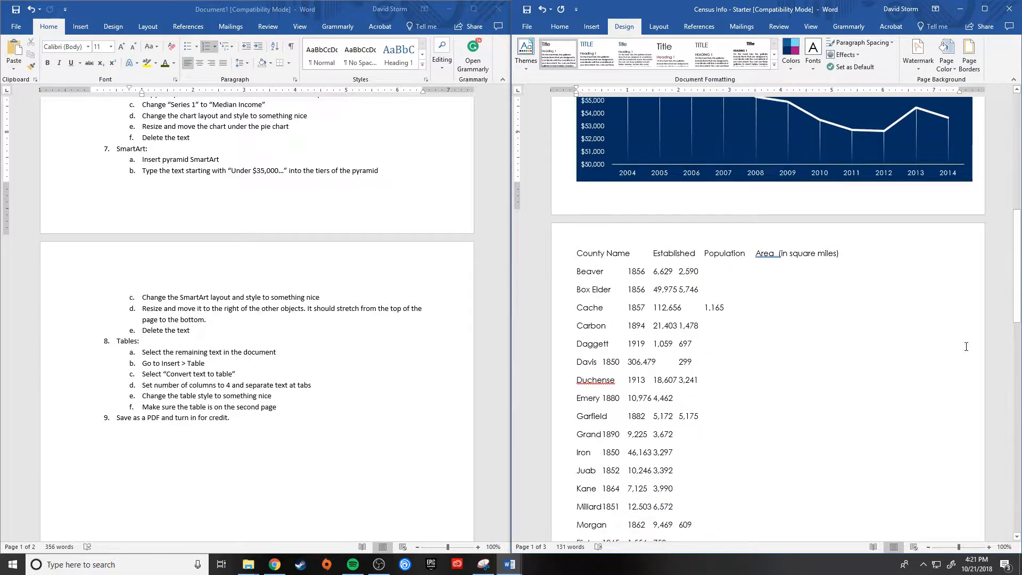
scroll(965, 345, "up", 7)
scroll(965, 345, "down", 9)
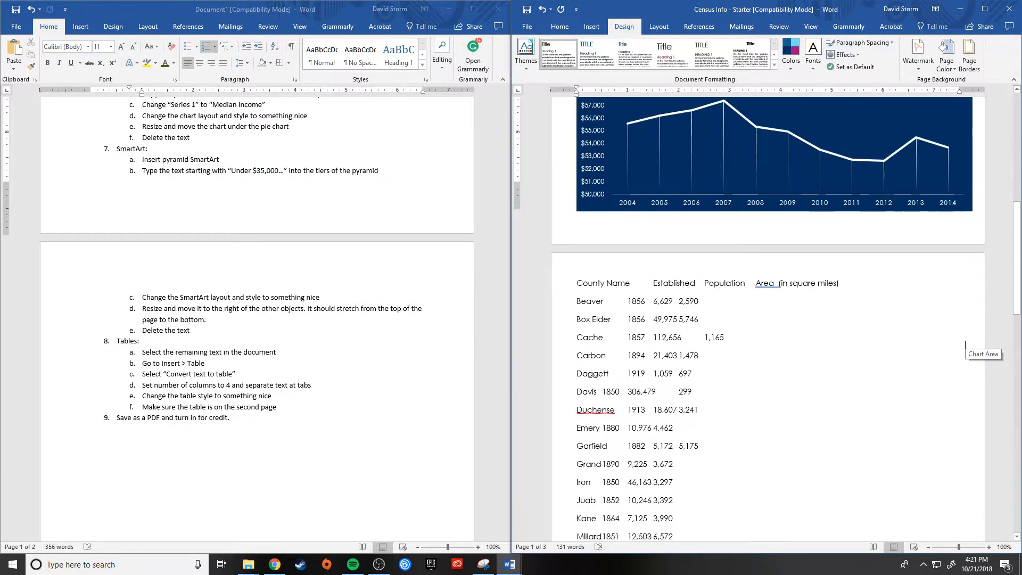
scroll(965, 345, "up", 13)
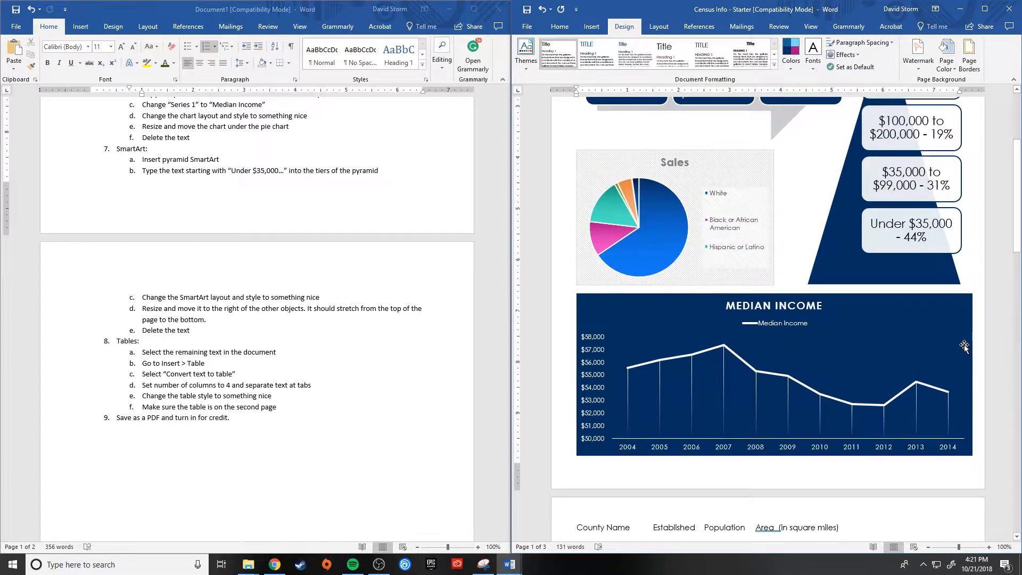
scroll(965, 345, "down", 5)
scroll(965, 345, "down", 9)
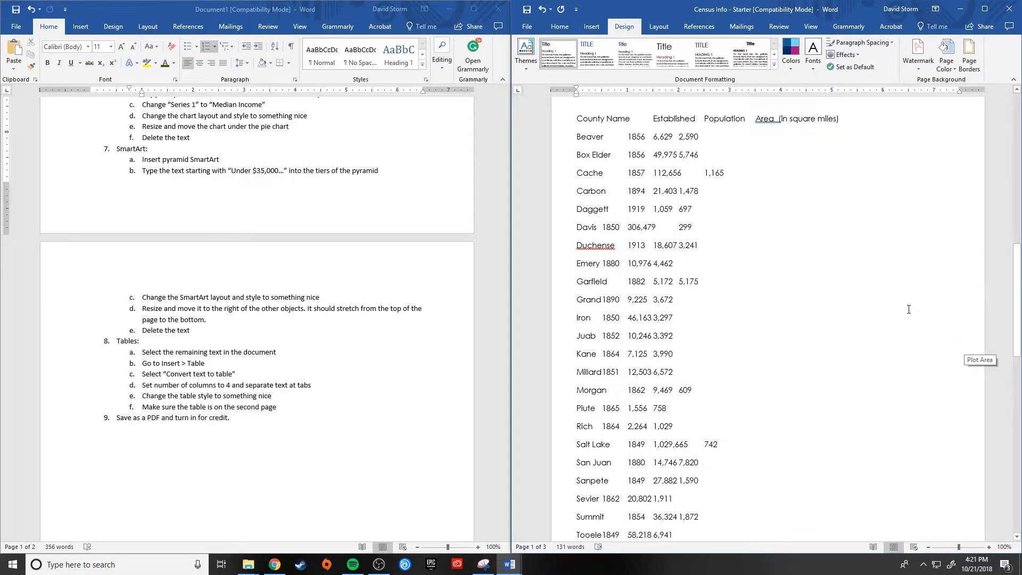
scroll(752, 396, "down", 12)
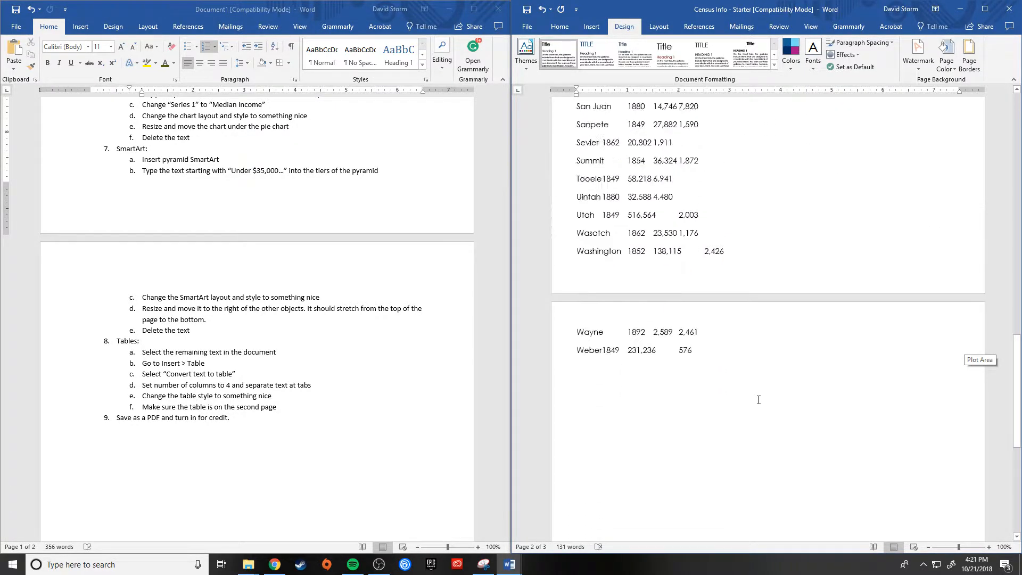
scroll(756, 398, "up", 9)
scroll(758, 399, "up", 7)
scroll(758, 400, "down", 5)
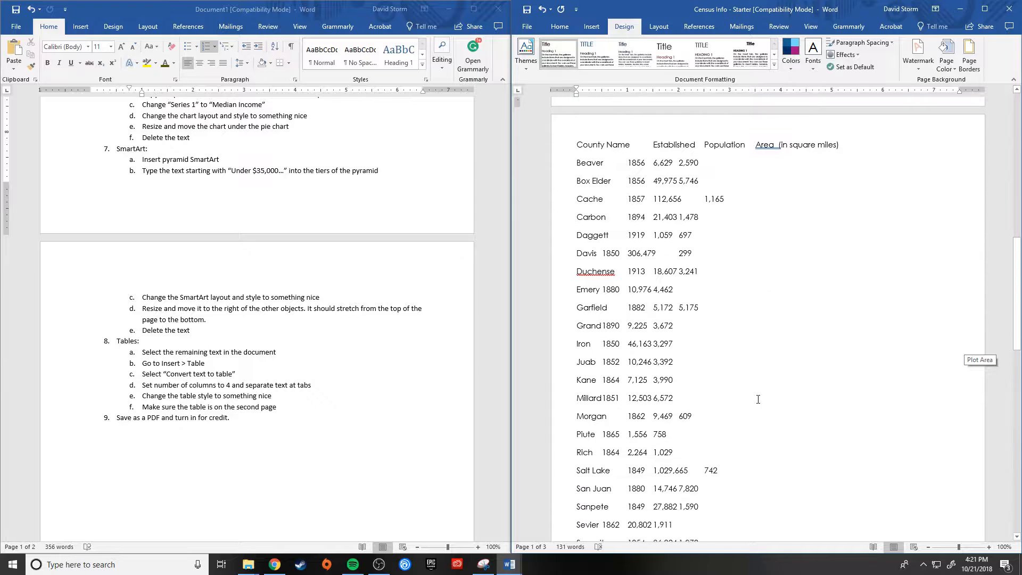
scroll(758, 399, "up", 2)
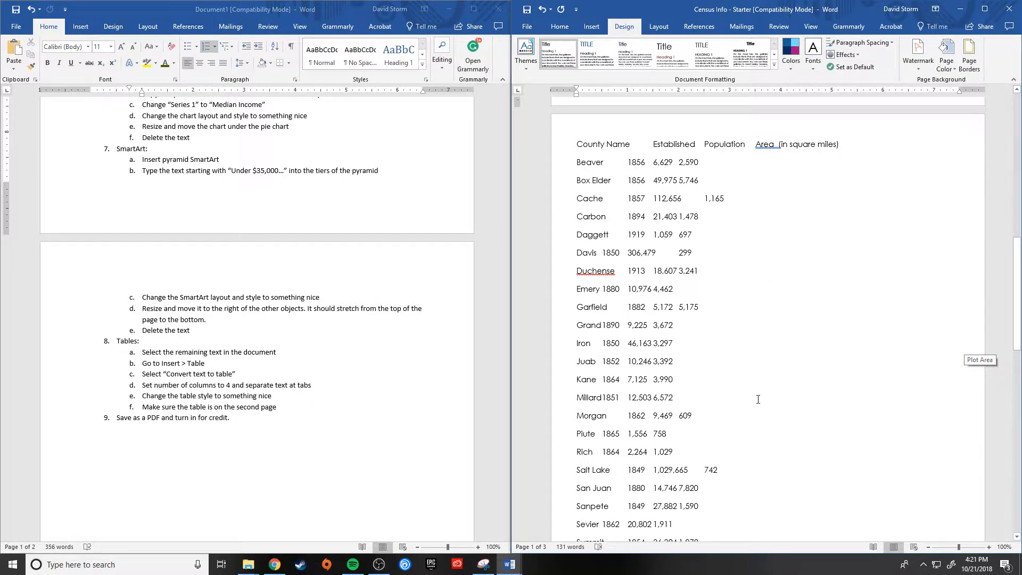
scroll(239, 362, "down", 5)
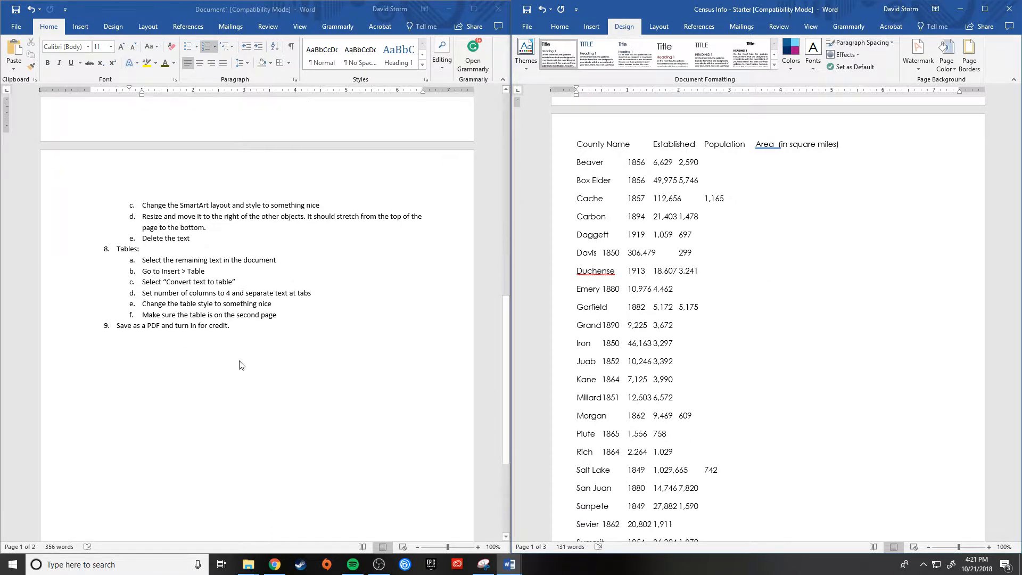
scroll(240, 365, "down", 2)
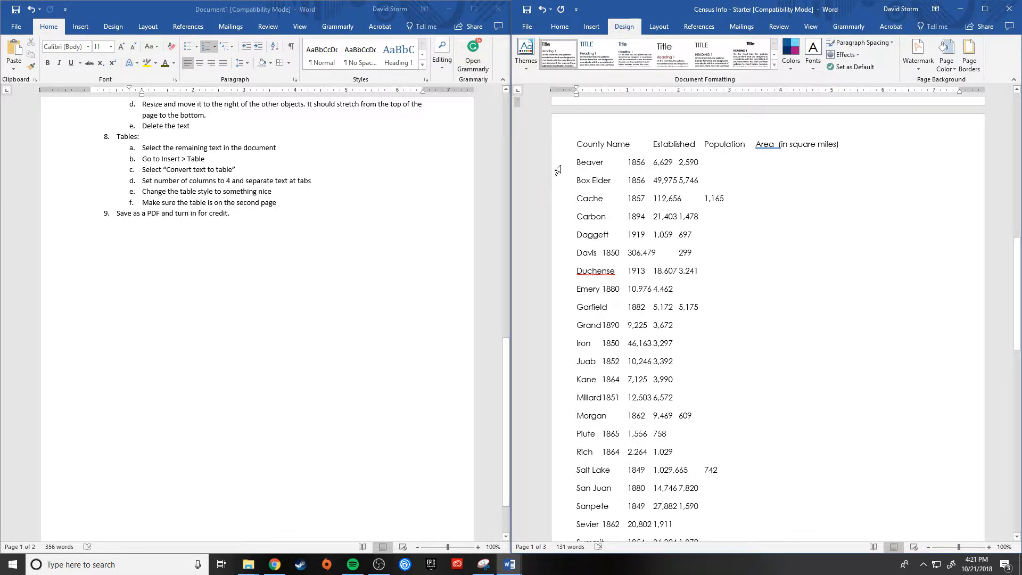
Step: Convert all the county text, from the header line to Weber, into a 4-column table with text separated at tabs
left_click_drag(575, 144, 762, 354)
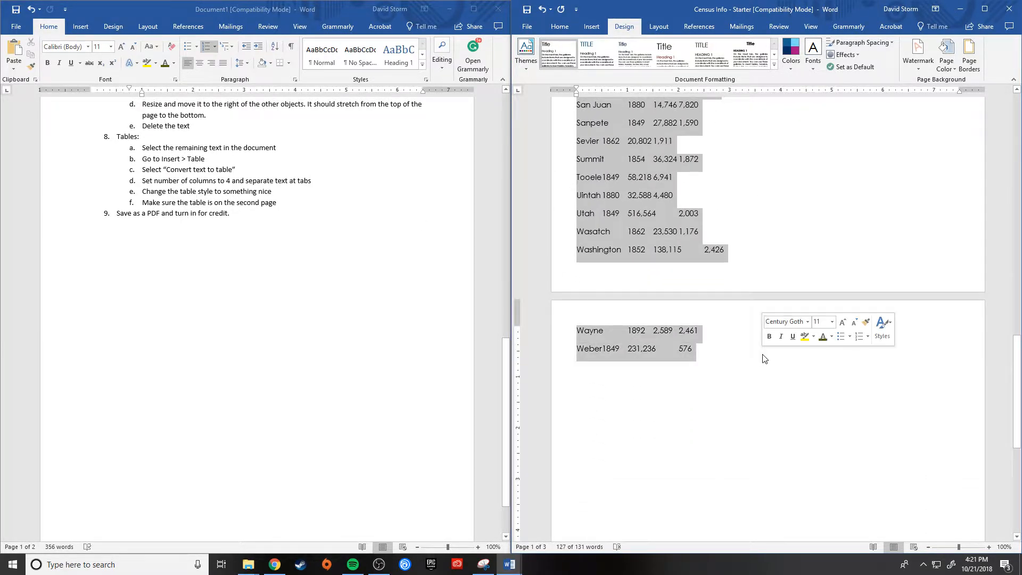
scroll(856, 289, "up", 8)
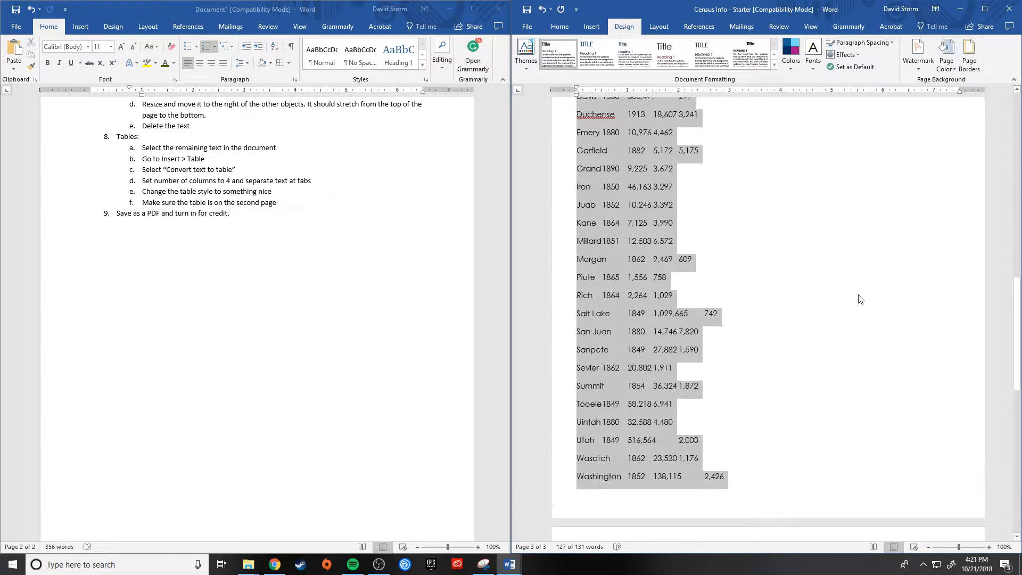
left_click(594, 27)
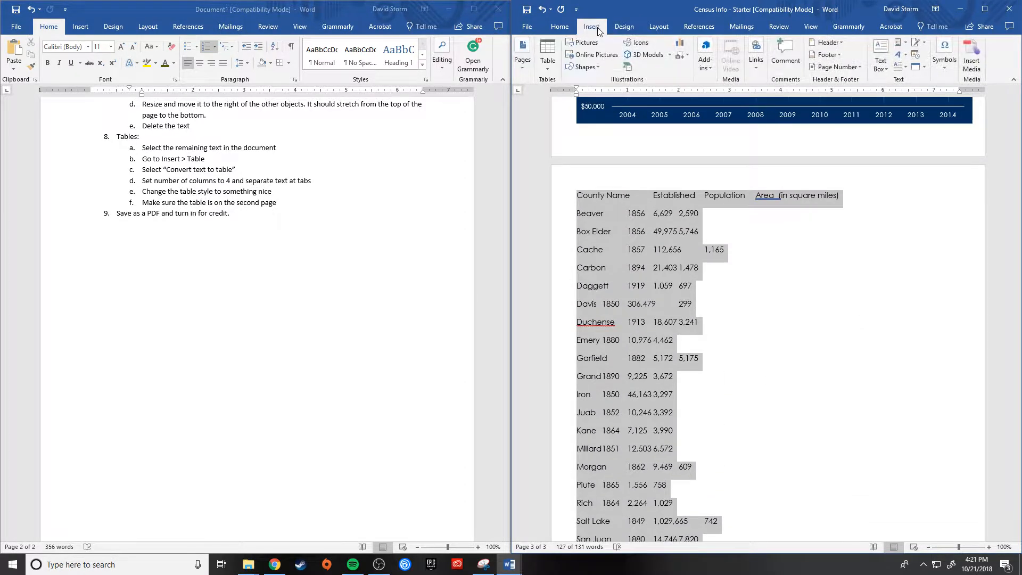
left_click(548, 68)
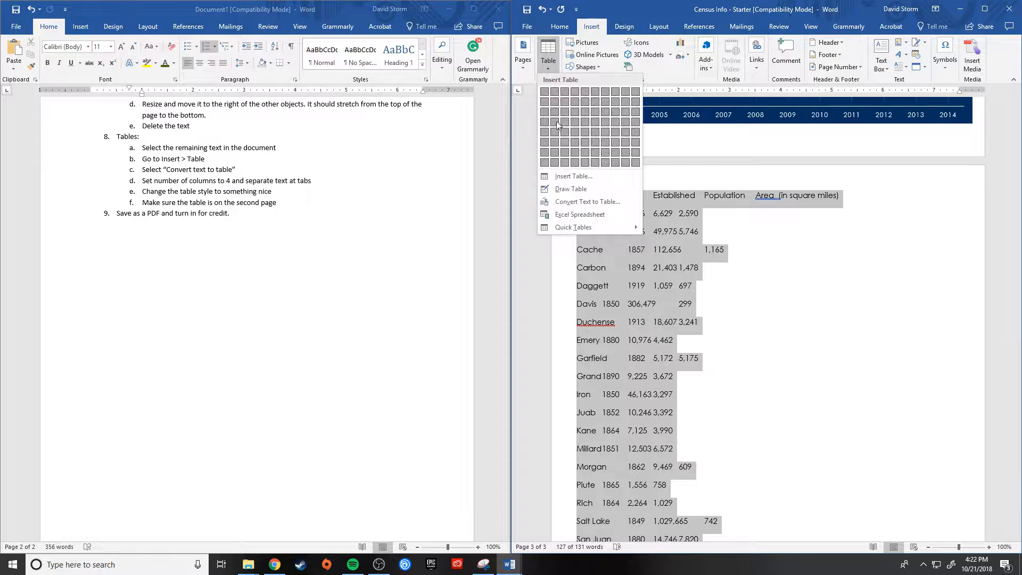
left_click(587, 203)
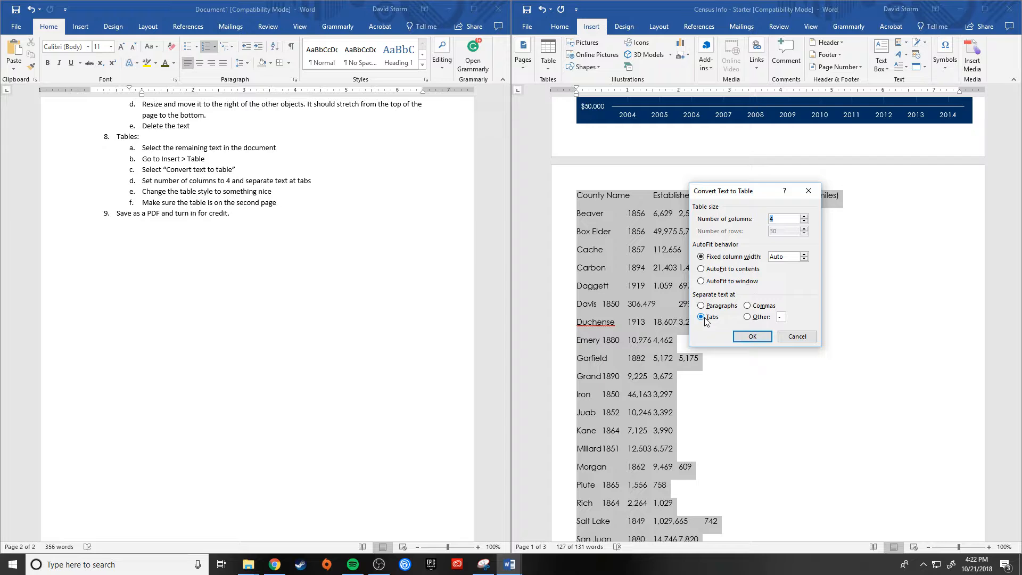
left_click(751, 336)
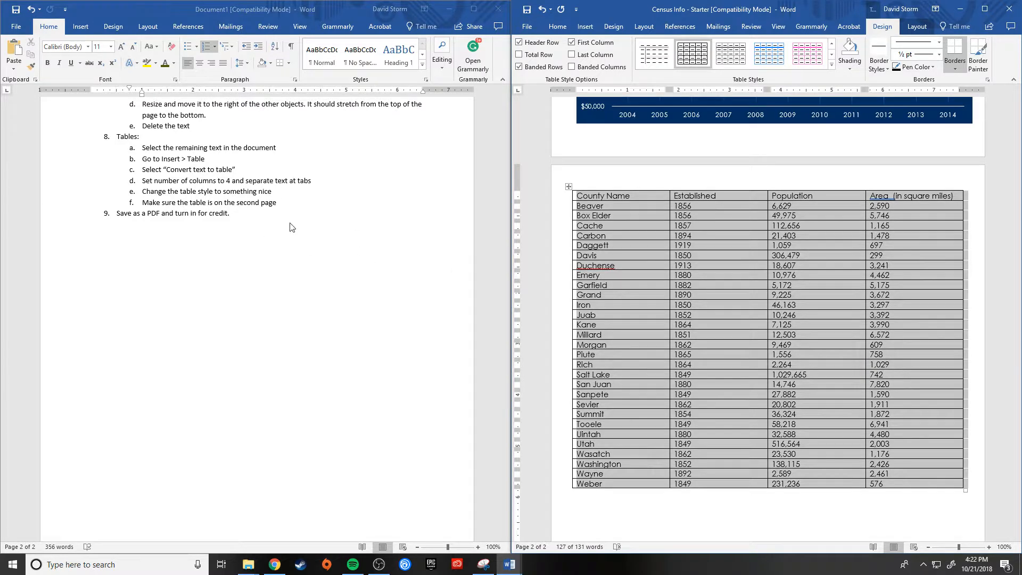
Step: Try a light blue grid style on the county table and compare it with the first page's graphics
left_click(874, 295)
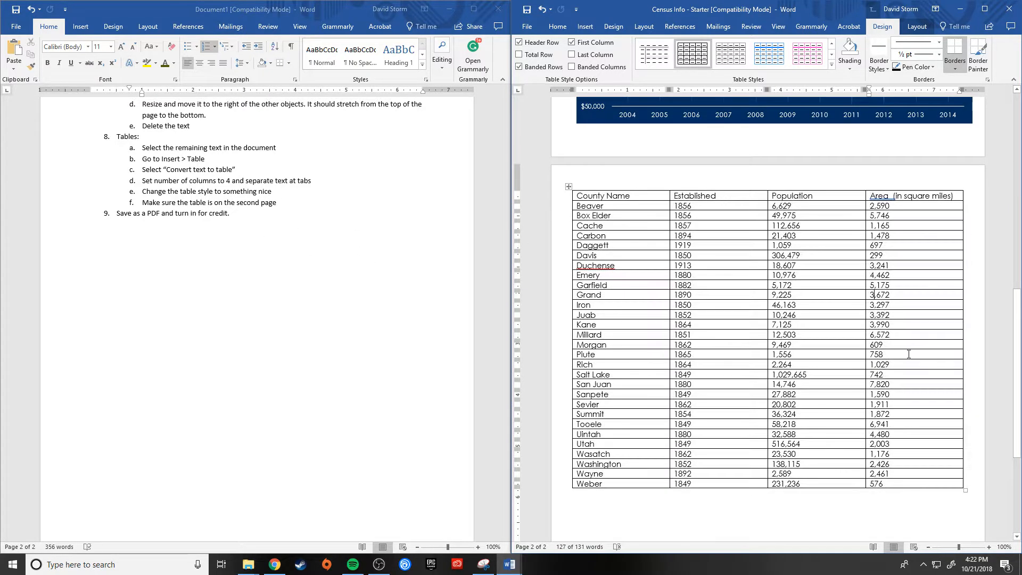
left_click(758, 195)
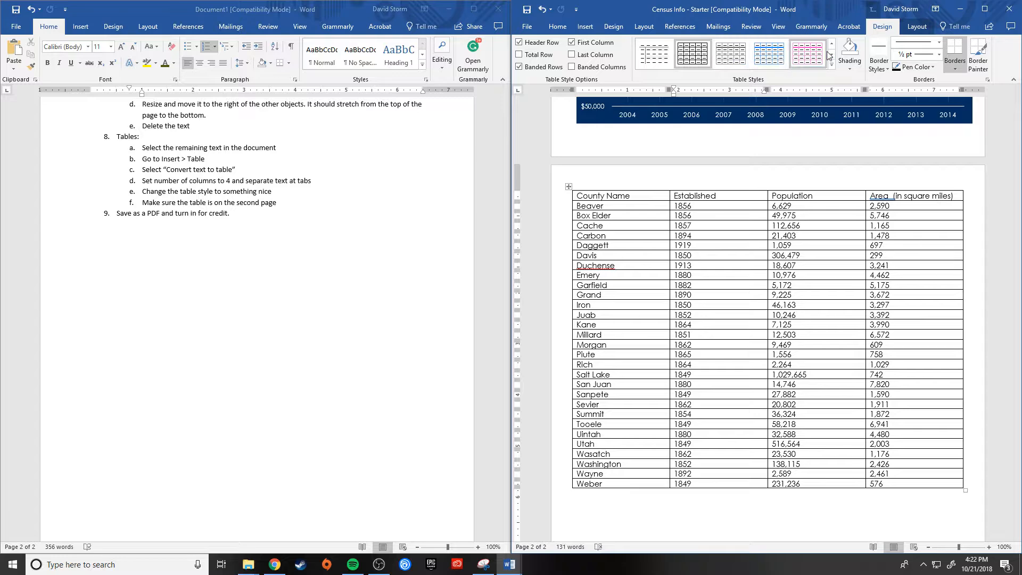
left_click(771, 63)
scroll(846, 298, "up", 6)
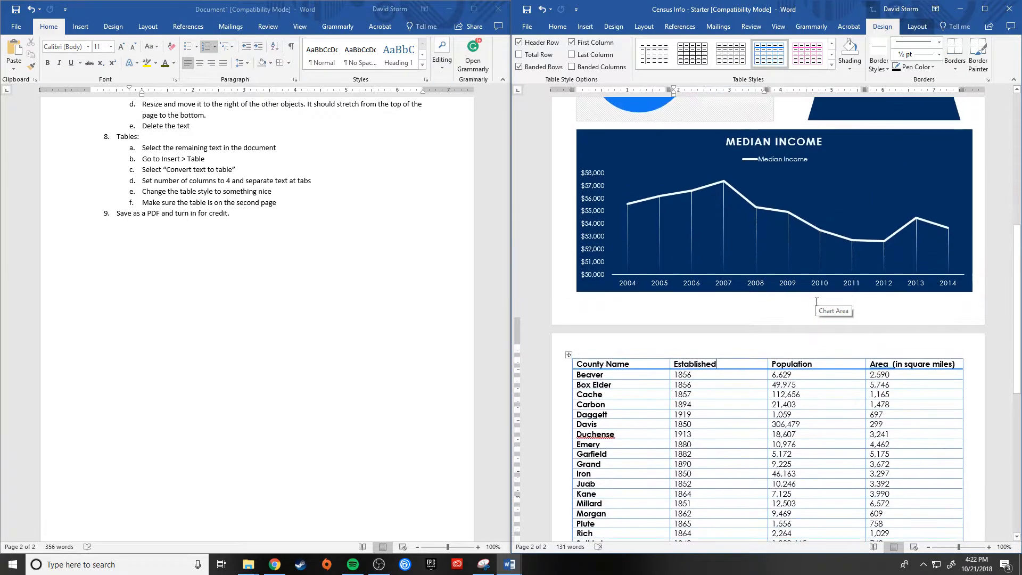
scroll(719, 325, "down", 6)
scroll(684, 317, "up", 5)
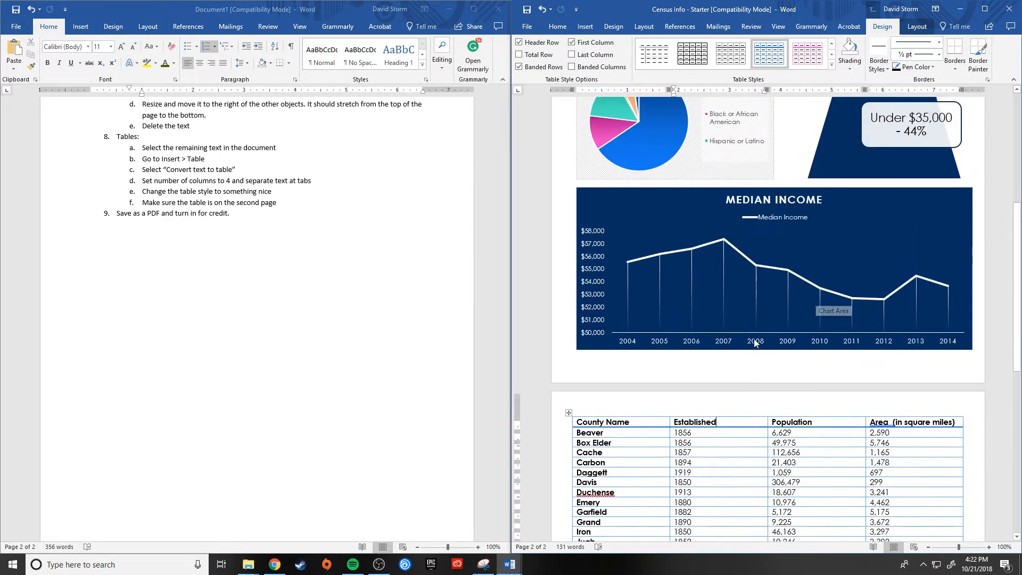
scroll(692, 309, "down", 3)
Step: Apply the Grid Table 5 Dark - Accent 1 style to the county table
left_click(831, 65)
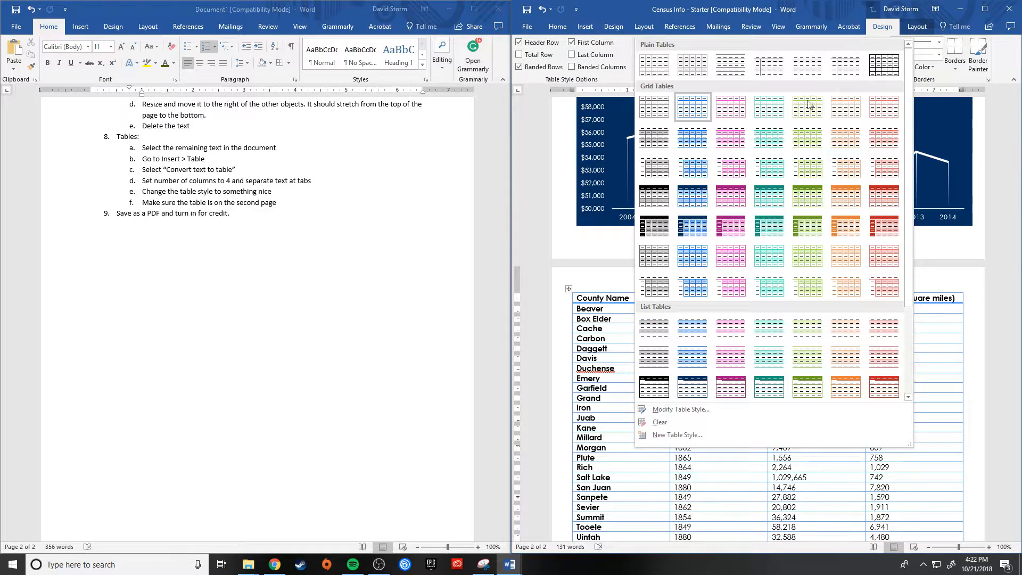
left_click(699, 224)
scroll(776, 406, "up", 1)
scroll(776, 406, "up", 4)
scroll(776, 407, "down", 10)
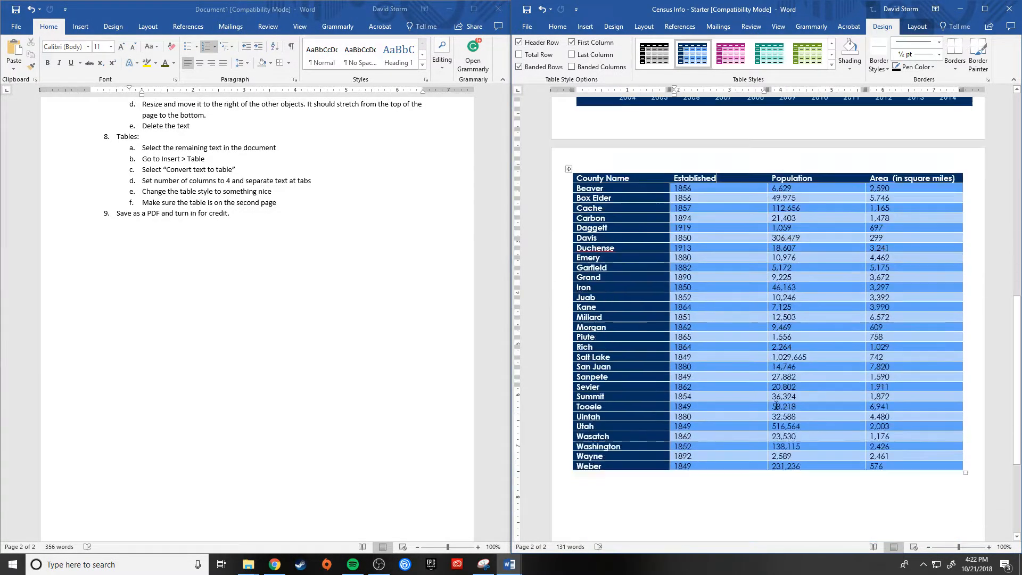
Step: Open the export options for saving the infographic as a PDF
scroll(776, 406, "up", 3)
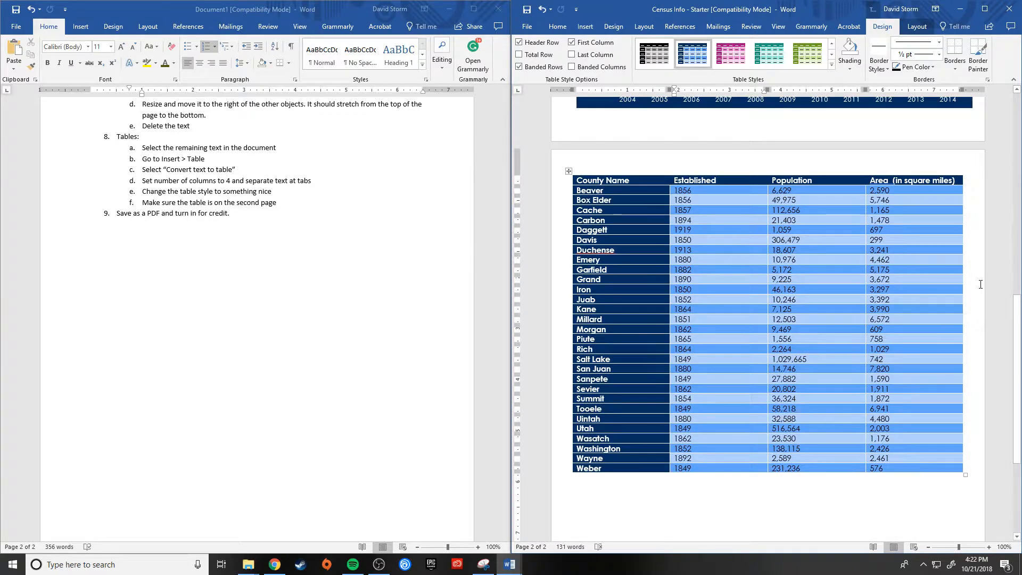
scroll(992, 341, "up", 3)
scroll(761, 463, "up", 6)
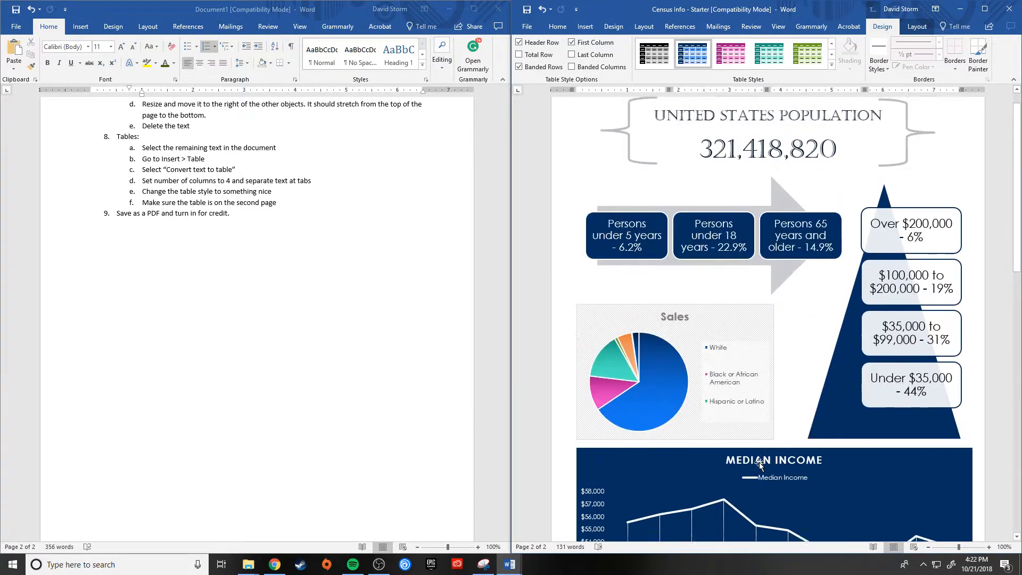
scroll(815, 452, "down", 10)
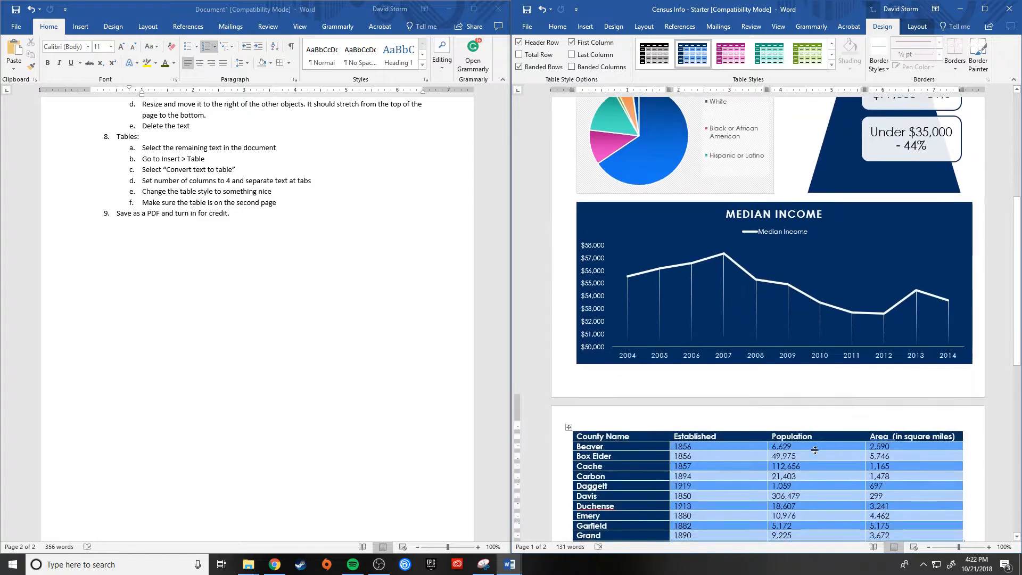
scroll(816, 450, "up", 8)
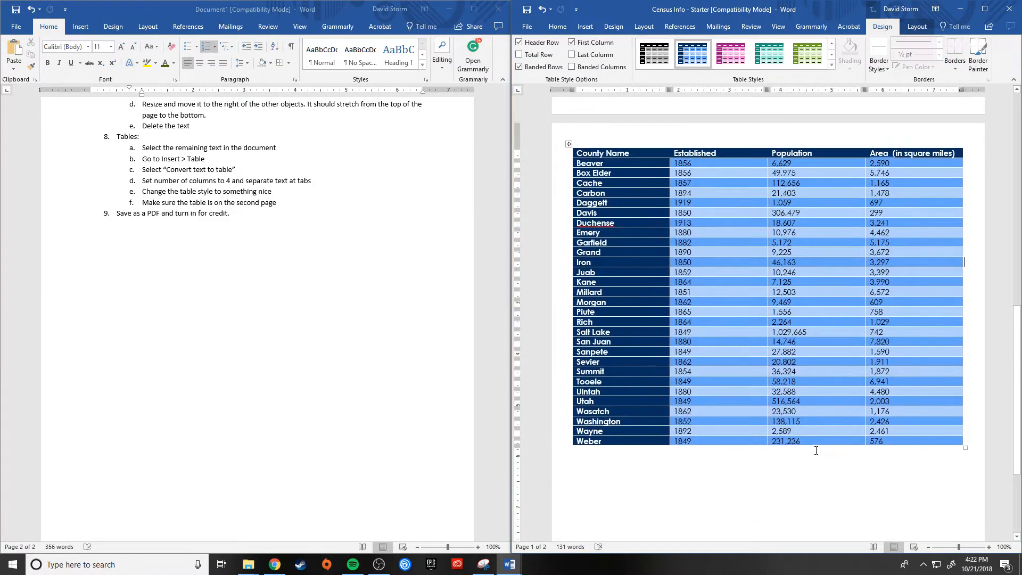
scroll(817, 453, "up", 3)
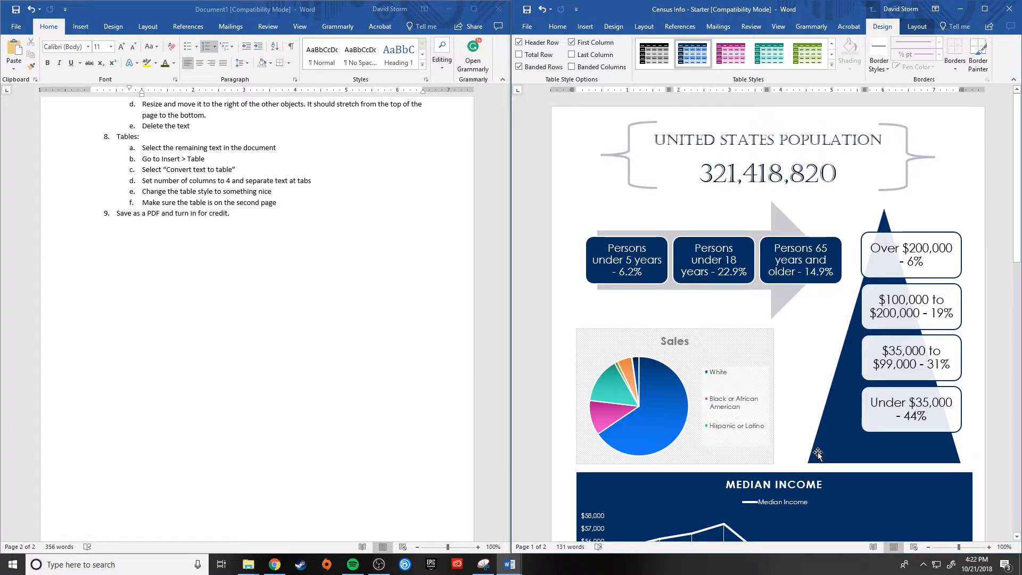
left_click(527, 26)
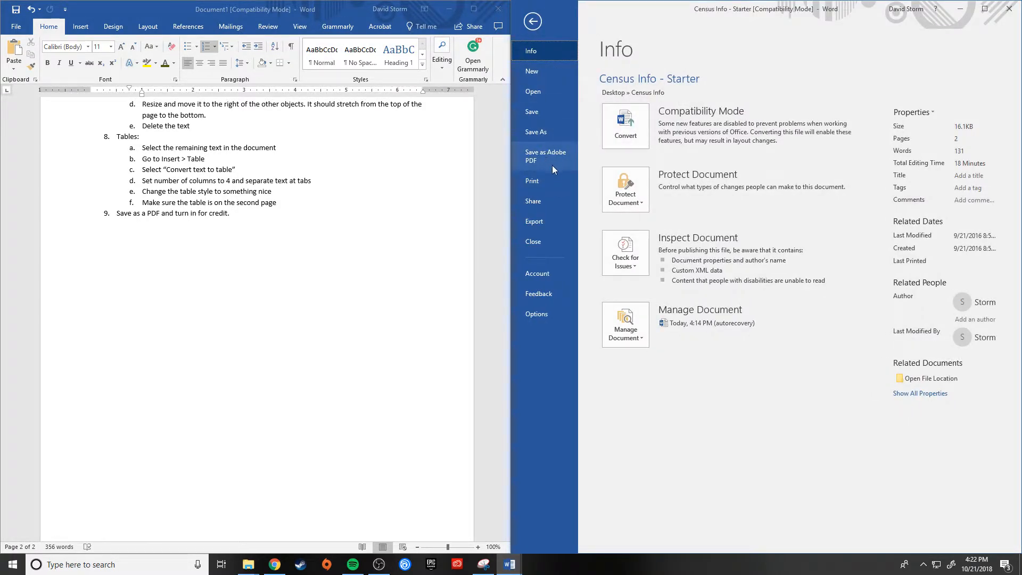
left_click(541, 222)
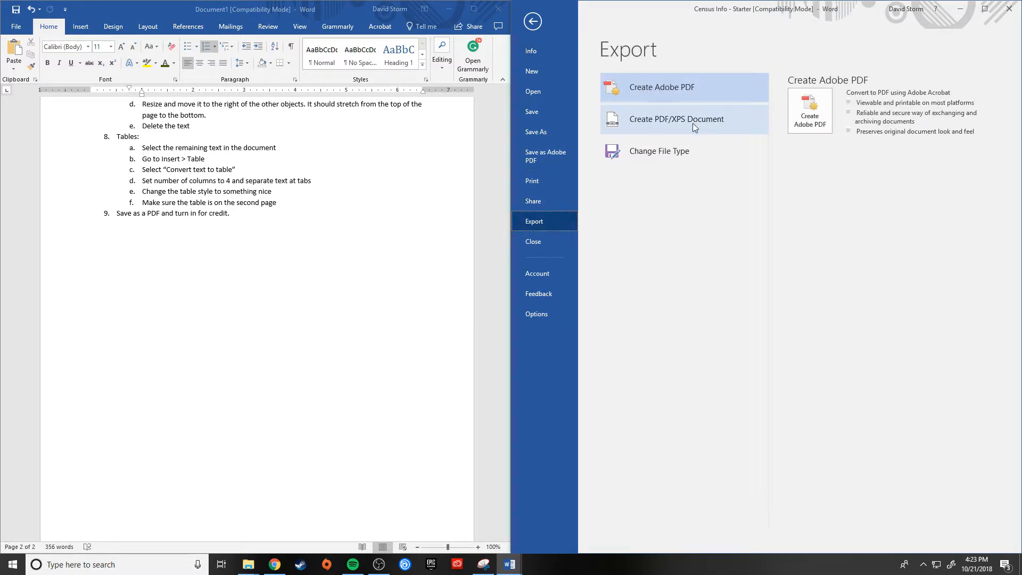